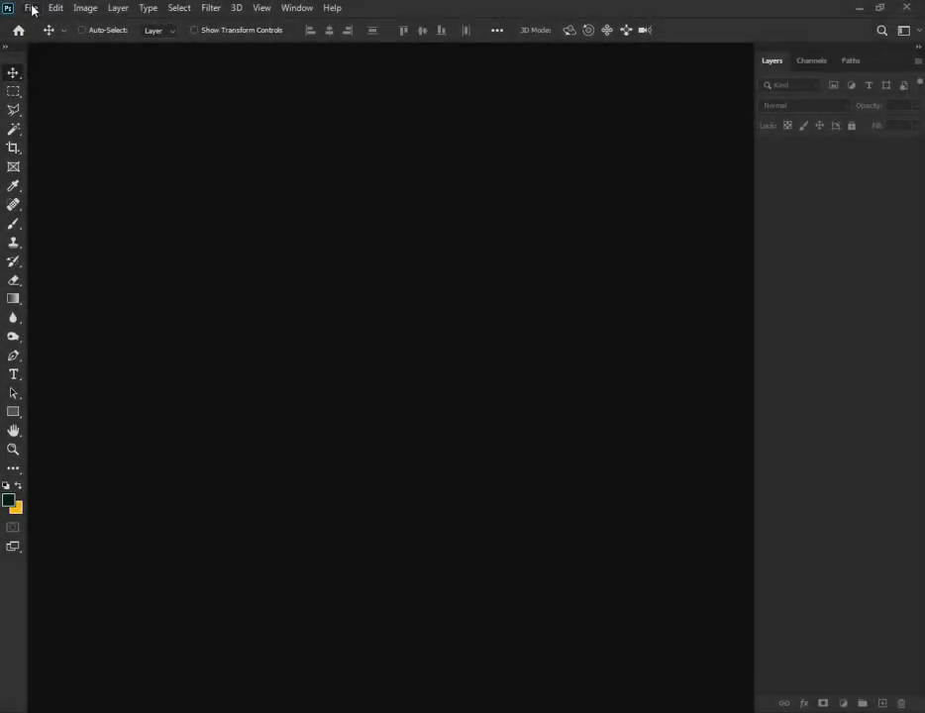
Step: Create a new 630 × 630 px blank document named 'Social Media Post design'
{"action": "left_click", "coordinate": [32, 8]}
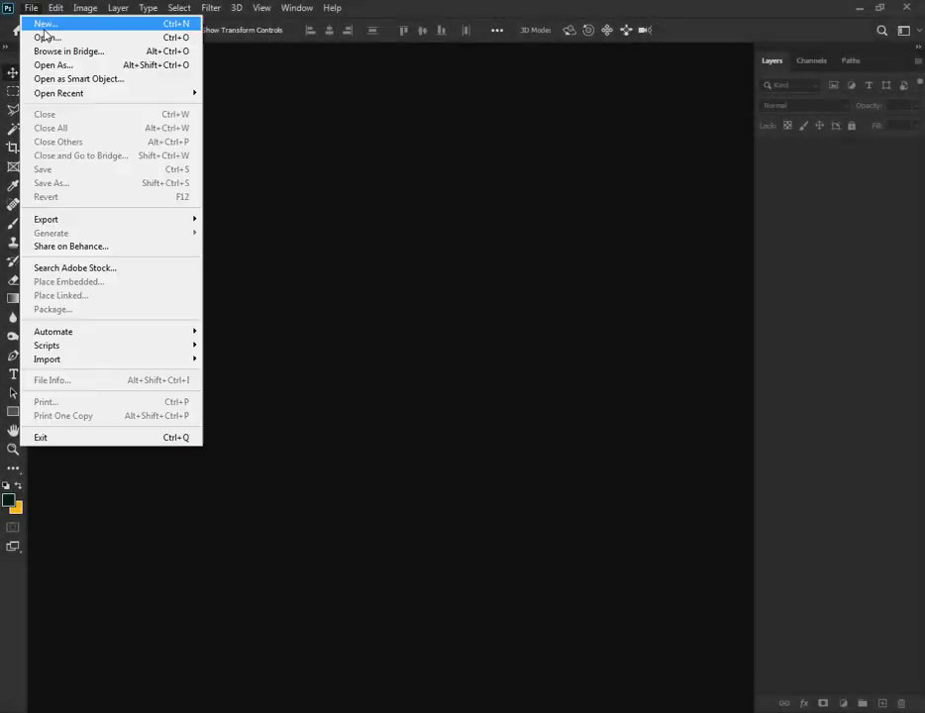
{"action": "left_click", "coordinate": [41, 21]}
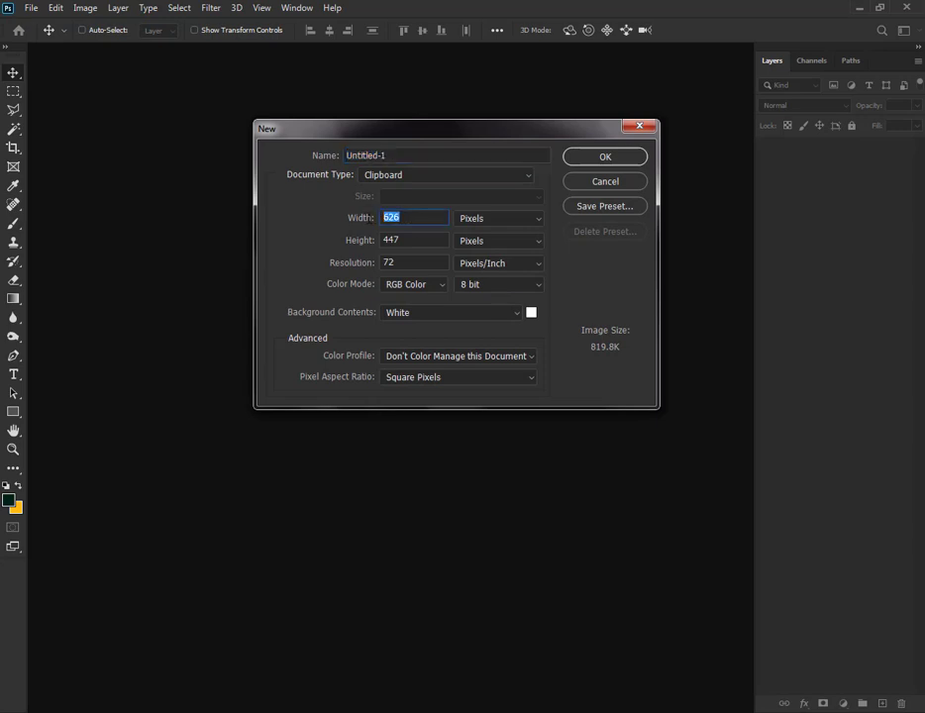
{"action": "type", "text": "6"}
{"action": "type", "text": "6"}
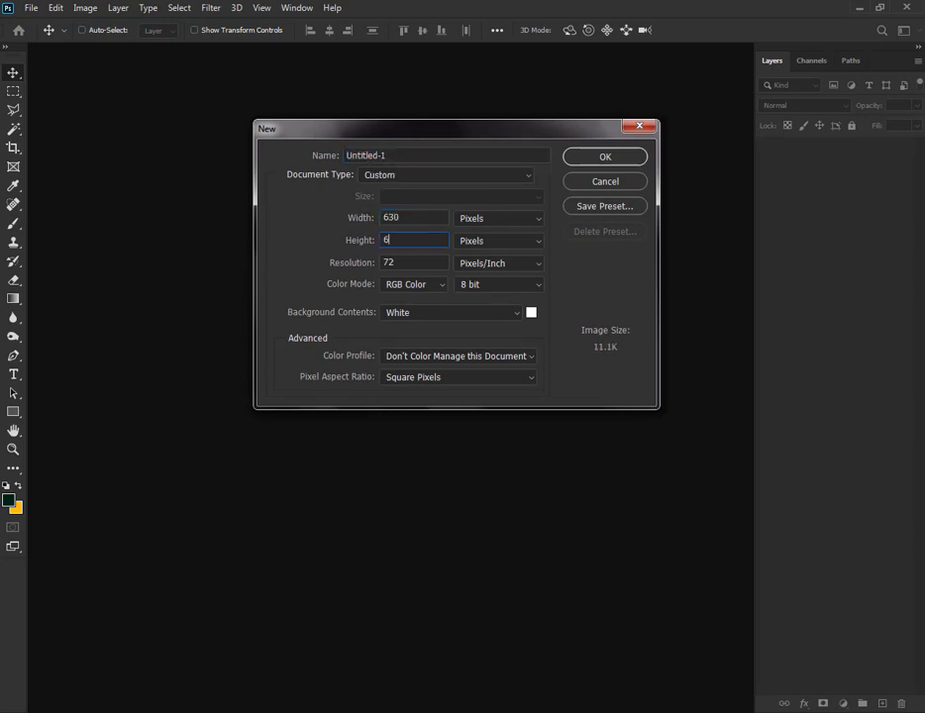
{"action": "type", "text": "30"}
{"action": "left_click_drag", "start_coordinate": [394, 159], "coordinate": [298, 155]}
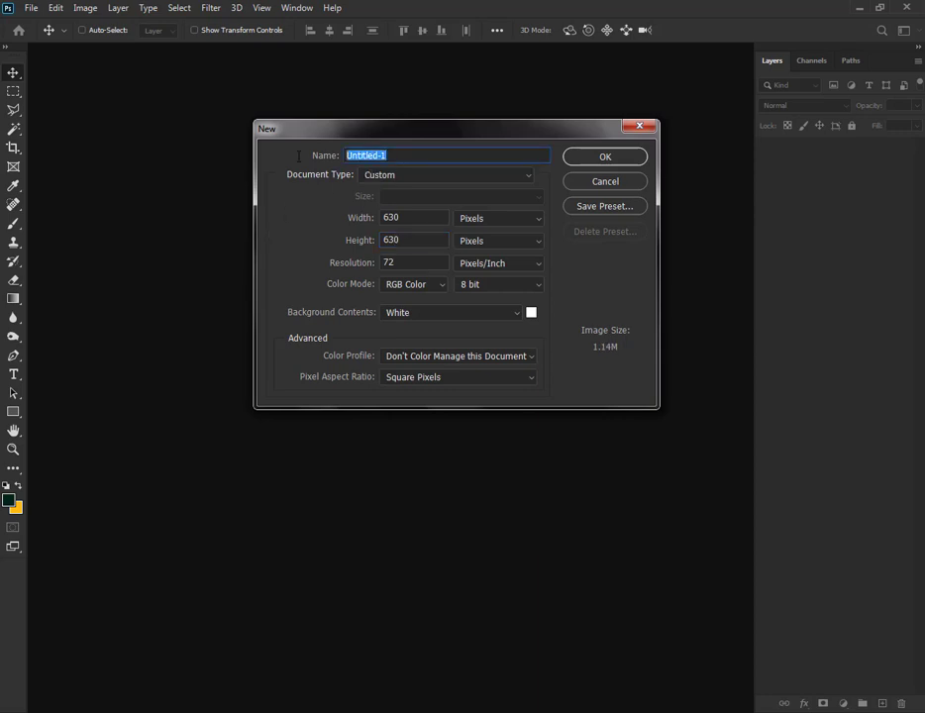
{"action": "type", "text": "Social Media Post design"}
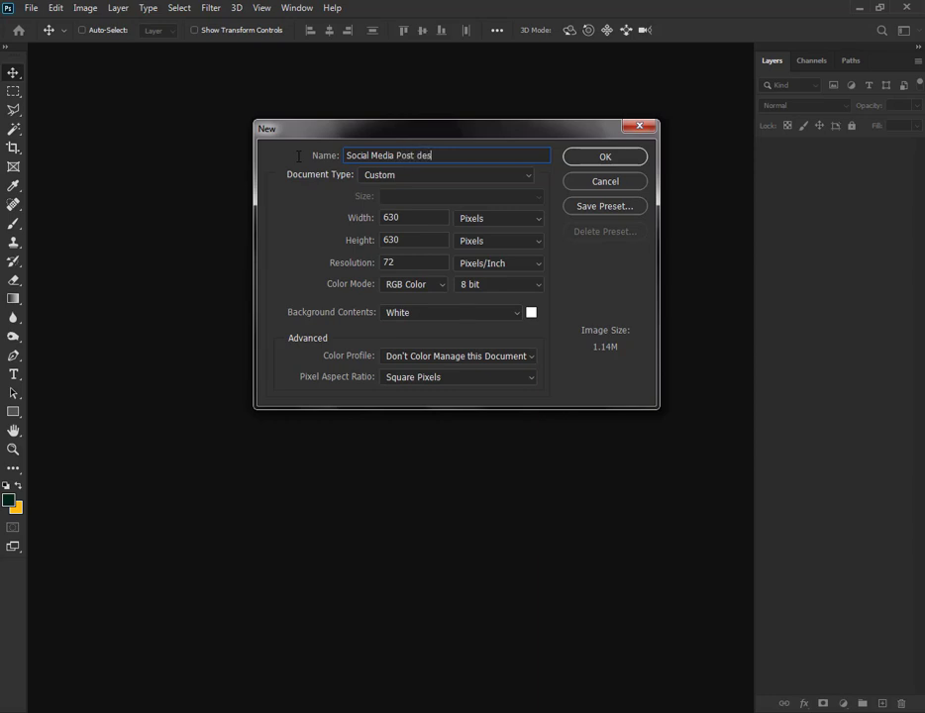
{"action": "left_click", "coordinate": [623, 159]}
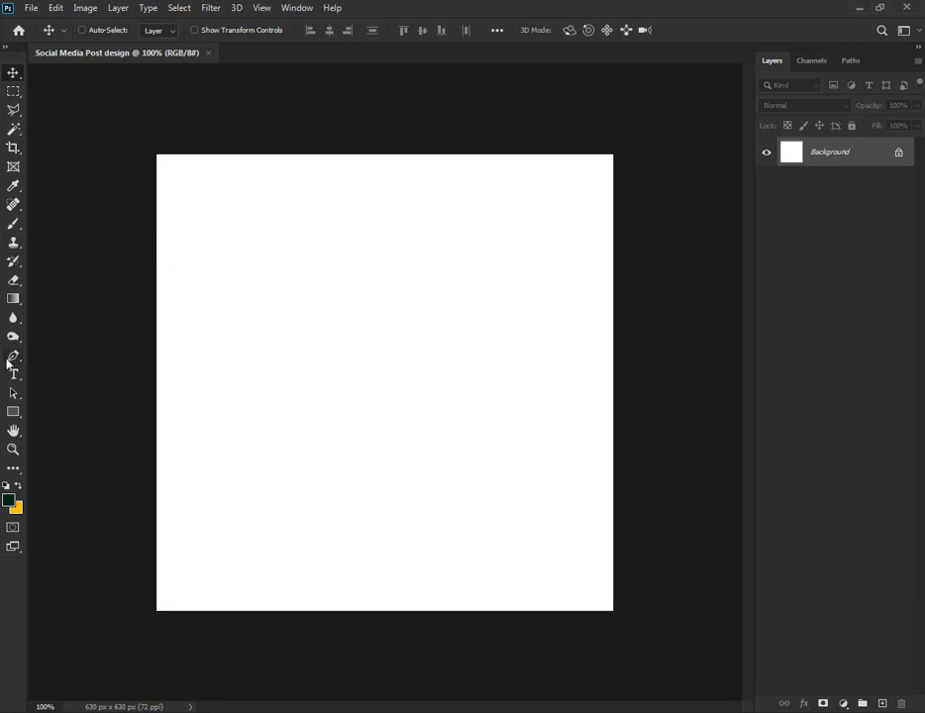
Step: Add a new layer and start a Pen path with curved anchors forming the wave
{"action": "left_click", "coordinate": [12, 358]}
{"action": "left_click", "coordinate": [882, 706]}
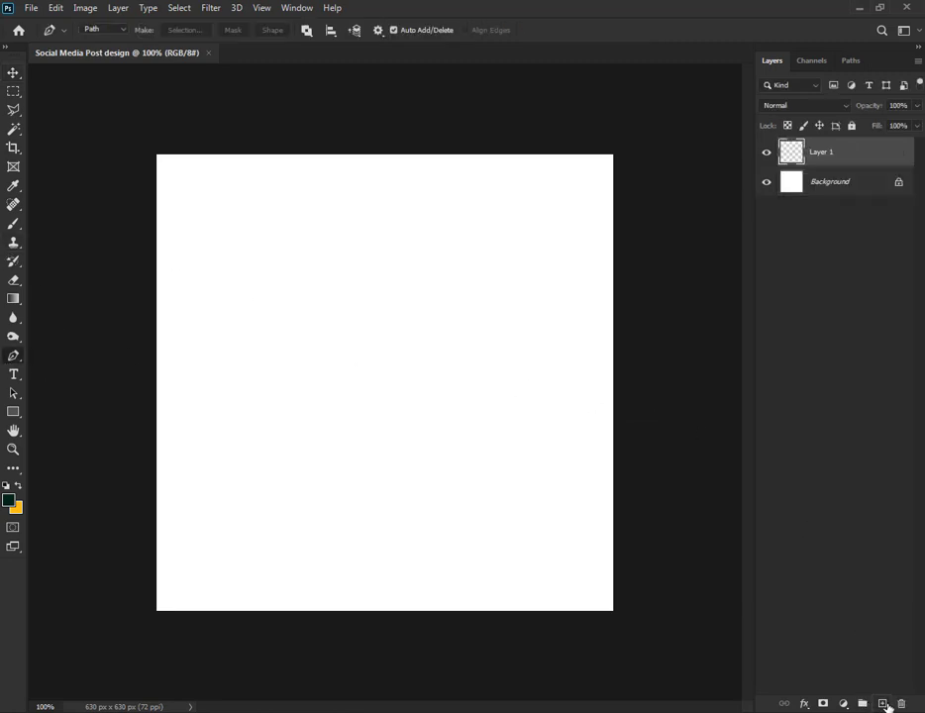
{"action": "left_click", "coordinate": [144, 491]}
{"action": "left_click_drag", "start_coordinate": [382, 453], "coordinate": [451, 466]}
{"action": "mouse_move", "coordinate": [656, 383]}
{"action": "left_mouse_down"}
{"action": "mouse_move", "coordinate": [726, 408]}
{"action": "mouse_move", "coordinate": [731, 426]}
{"action": "left_mouse_up"}
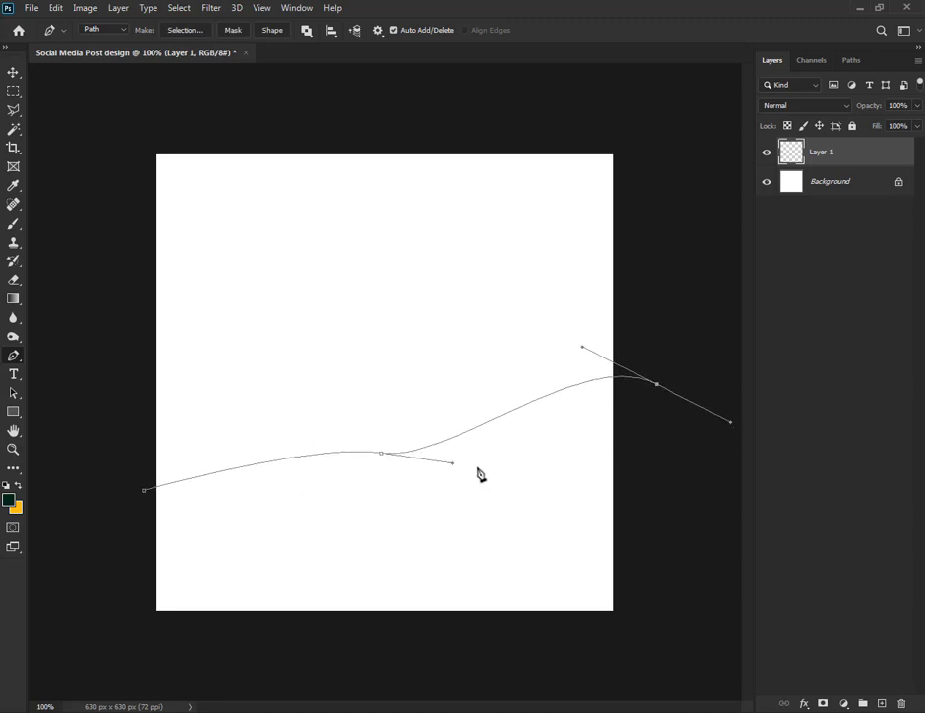
{"action": "left_click", "coordinate": [659, 589]}
{"action": "left_click", "coordinate": [661, 642]}
Step: Close the wave path below the canvas and smooth its middle curve
{"action": "left_click", "coordinate": [515, 668]}
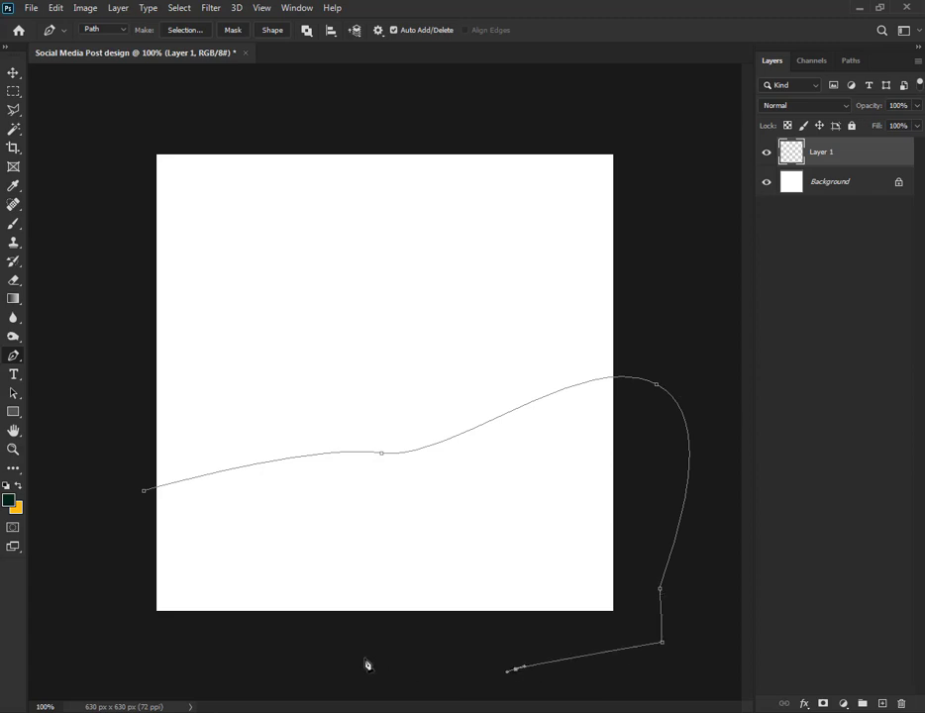
{"action": "left_click", "coordinate": [324, 658]}
{"action": "left_click", "coordinate": [92, 657]}
{"action": "left_click", "coordinate": [116, 530]}
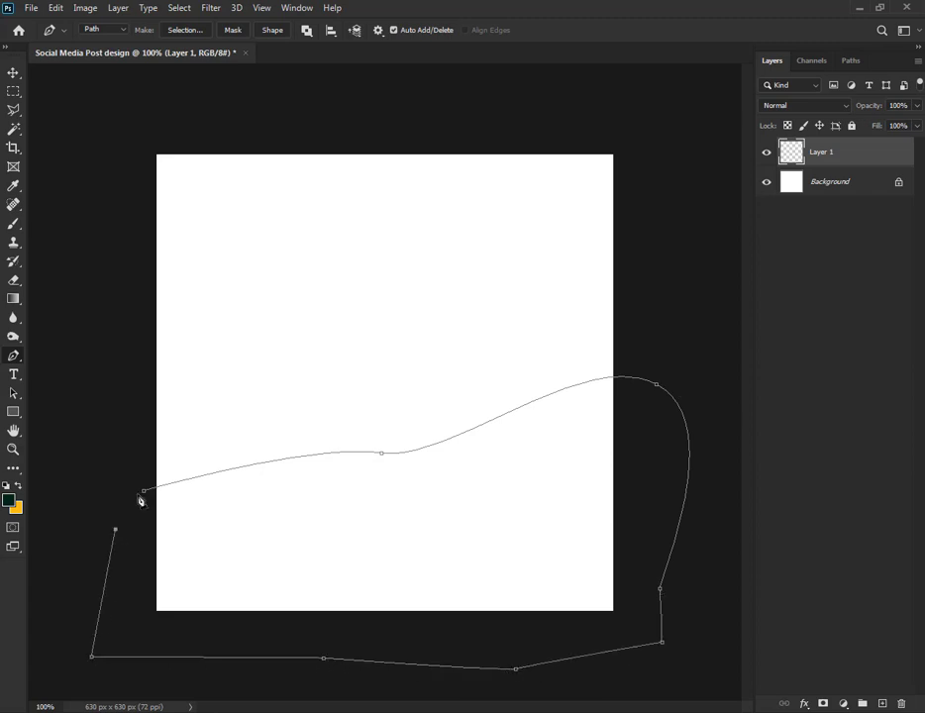
{"action": "left_click", "coordinate": [145, 492]}
{"action": "left_click", "coordinate": [383, 454], "text": "ctrl"}
{"action": "mouse_move", "coordinate": [306, 438]}
{"action": "left_mouse_down"}
{"action": "mouse_move", "coordinate": [254, 433]}
{"action": "mouse_move", "coordinate": [237, 445]}
{"action": "left_mouse_up"}
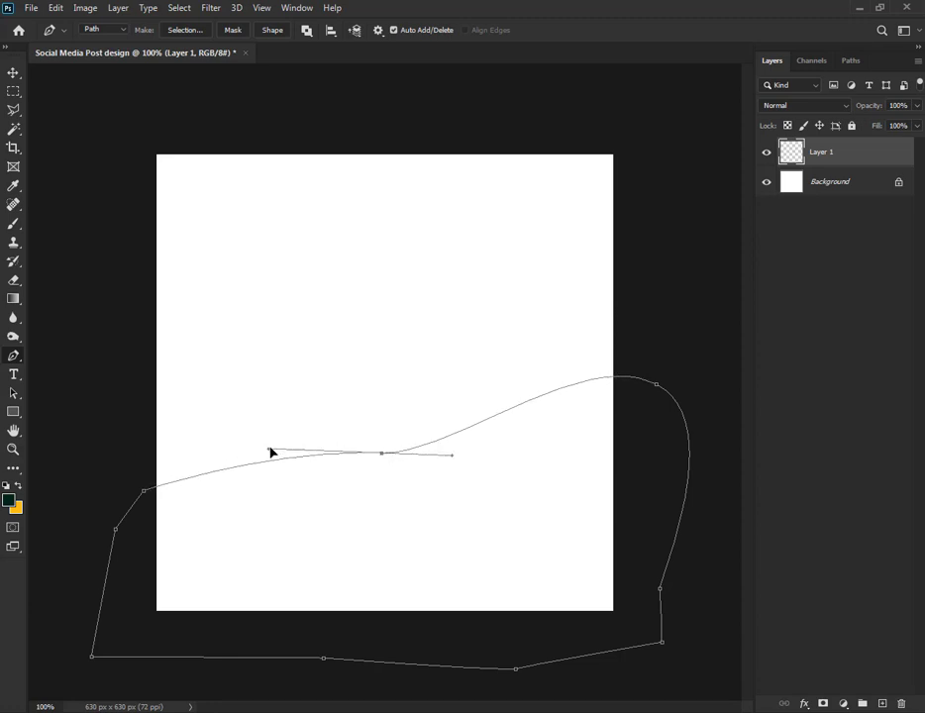
Step: Convert the wave path into a selection with no feathering
{"action": "right_click", "coordinate": [379, 517]}
{"action": "left_click", "coordinate": [436, 252]}
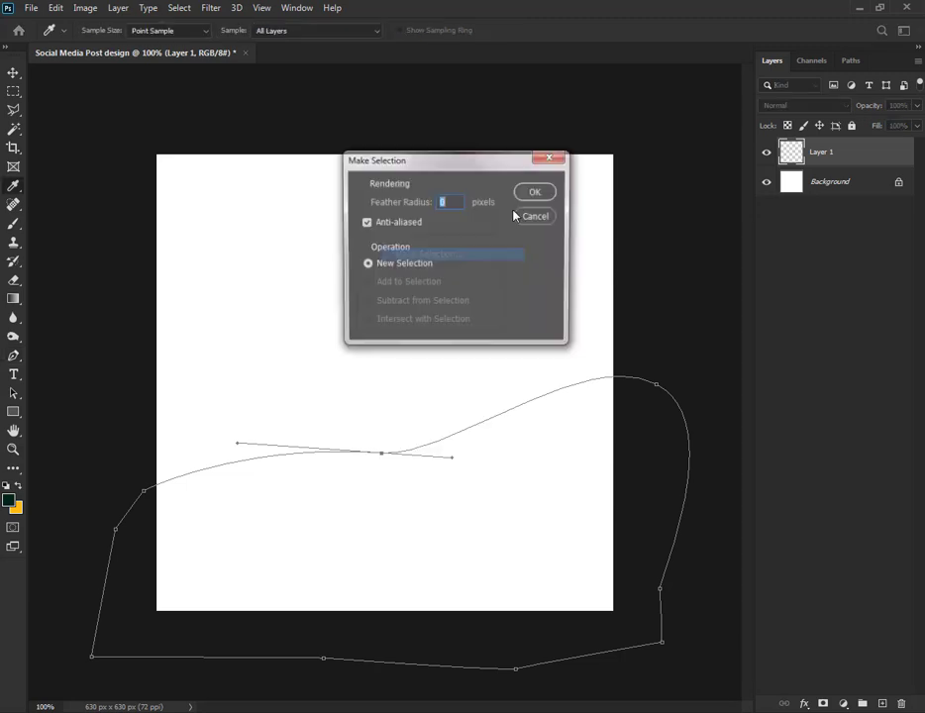
{"action": "key", "text": "Return"}
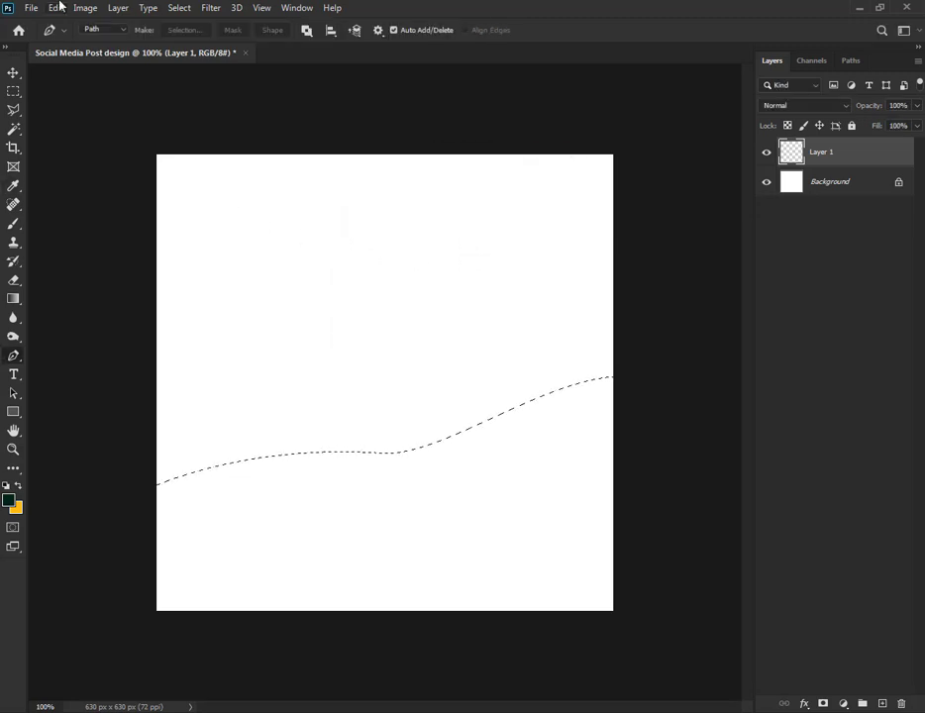
Step: Fill the wave selection with orange #ffbd00 and deselect
{"action": "left_click", "coordinate": [56, 7]}
{"action": "left_click", "coordinate": [116, 232]}
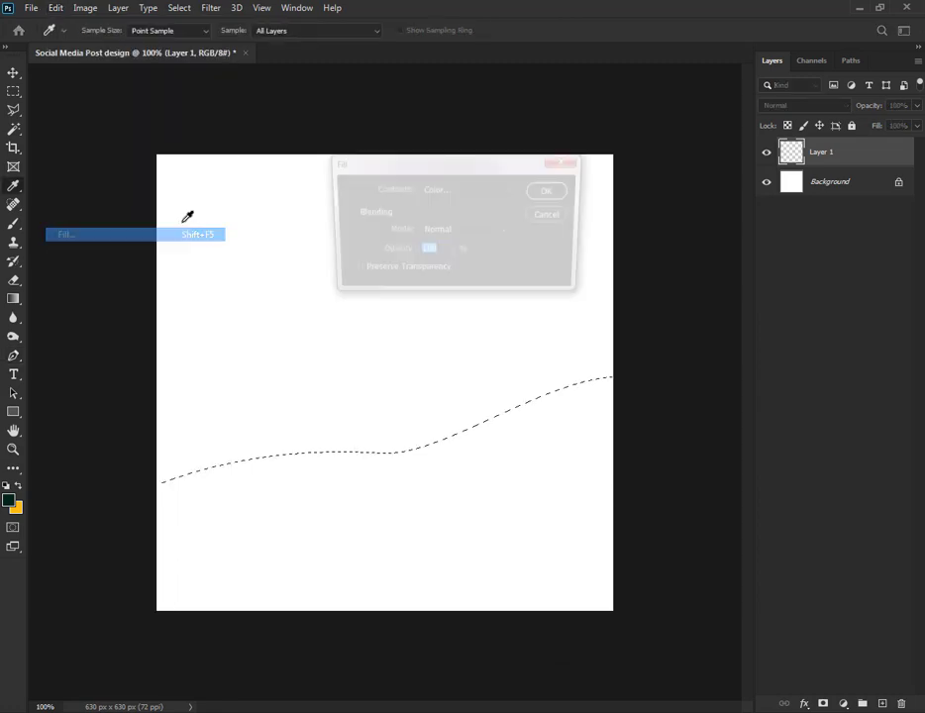
{"action": "left_click", "coordinate": [476, 193]}
{"action": "left_click", "coordinate": [476, 194]}
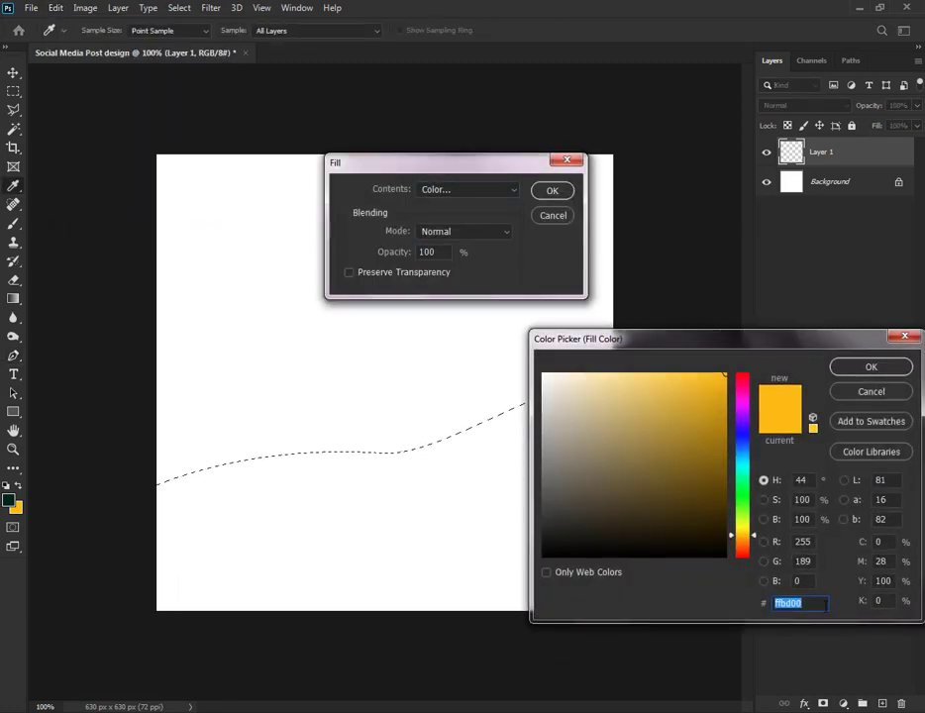
{"action": "left_click", "coordinate": [858, 372]}
{"action": "left_click", "coordinate": [554, 194]}
{"action": "key", "text": "p"}
{"action": "key", "text": "ctrl+d"}
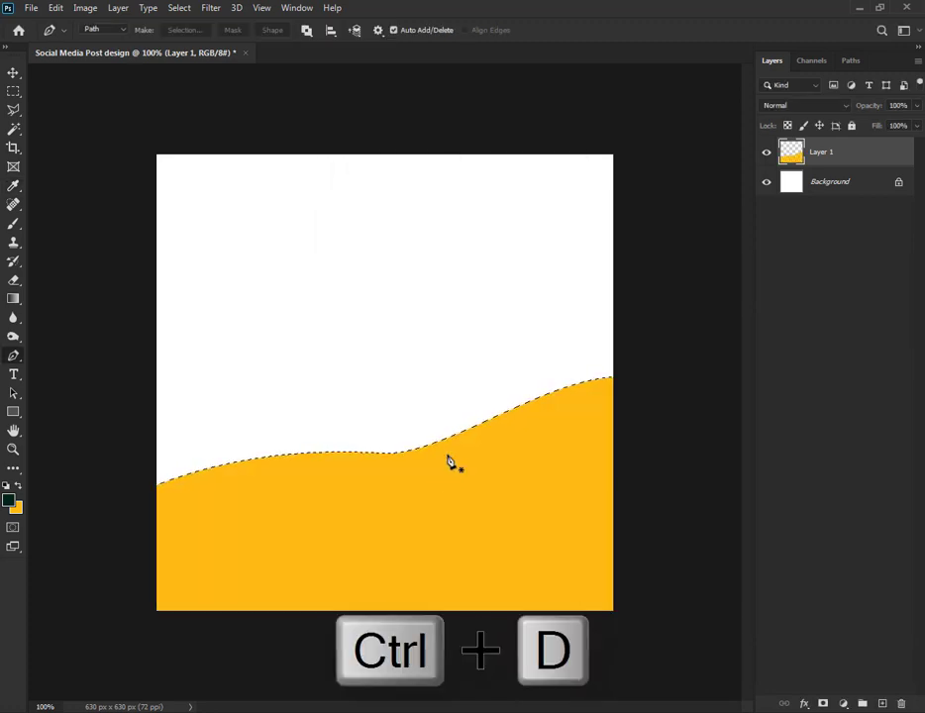
{"action": "left_click", "coordinate": [13, 73]}
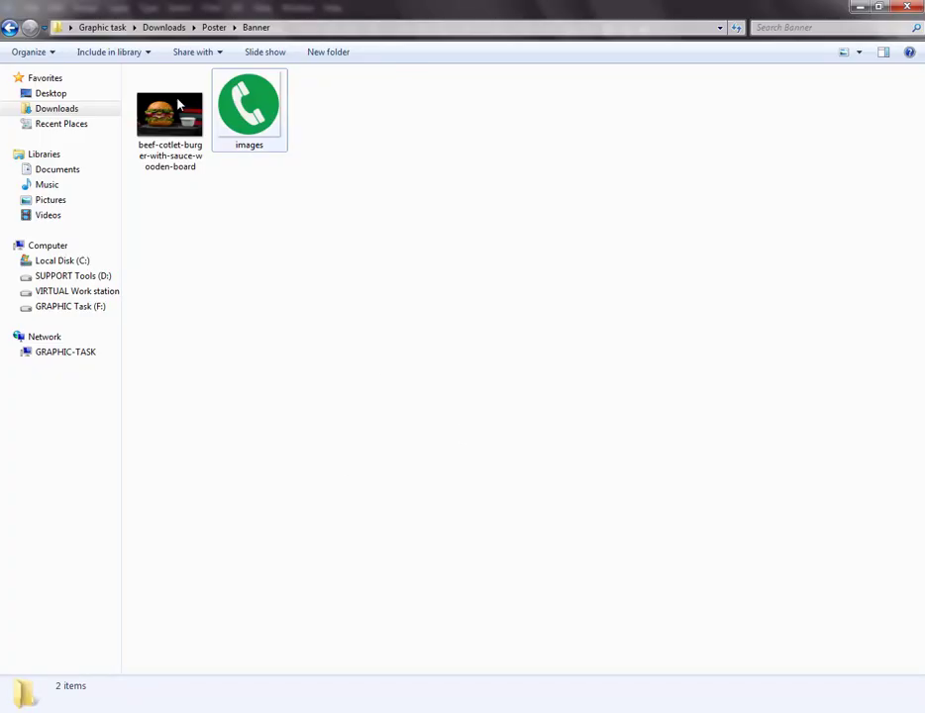
Step: Open the beef-cotlet-burger-with-sauce-wooden-board.jpg photo and zoom in for Pen tracing
{"action": "mouse_move", "coordinate": [169, 114]}
{"action": "left_mouse_down"}
{"action": "mouse_move", "coordinate": [417, 674]}
{"action": "mouse_move", "coordinate": [491, 317]}
{"action": "left_mouse_up"}
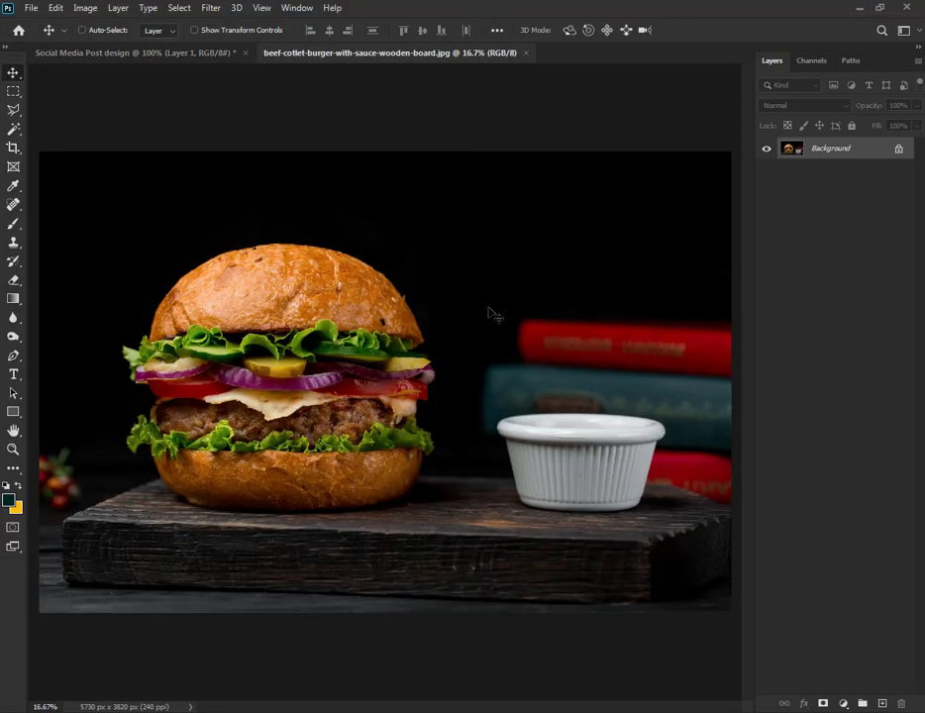
{"action": "left_click", "coordinate": [14, 356]}
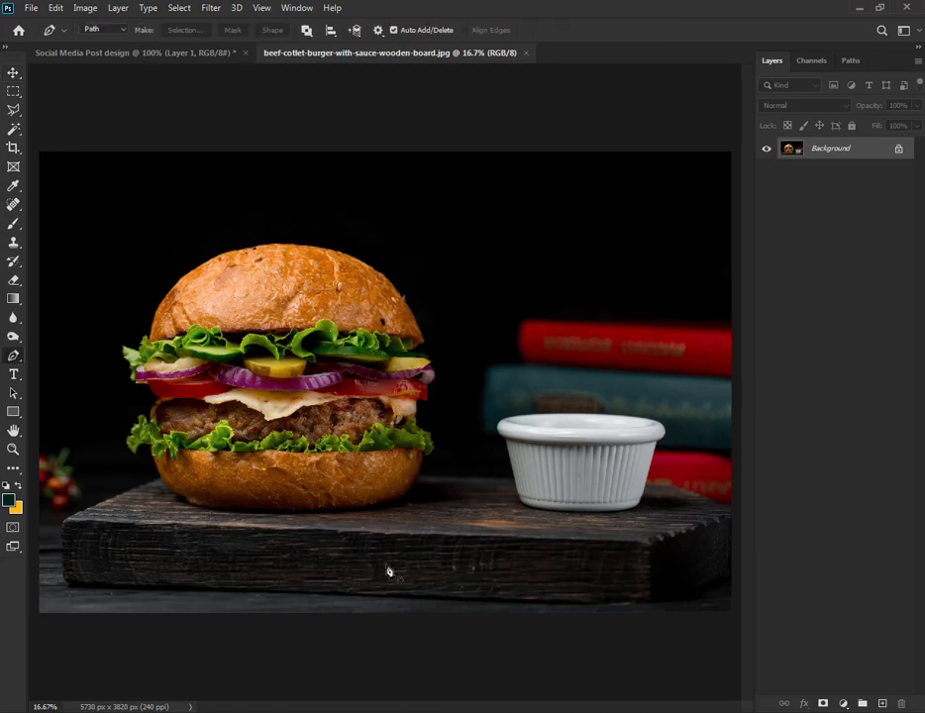
{"action": "scroll", "coordinate": [392, 505], "scroll_direction": "up", "scroll_amount": 1}
{"action": "scroll", "coordinate": [446, 430], "scroll_direction": "up", "scroll_amount": 2}
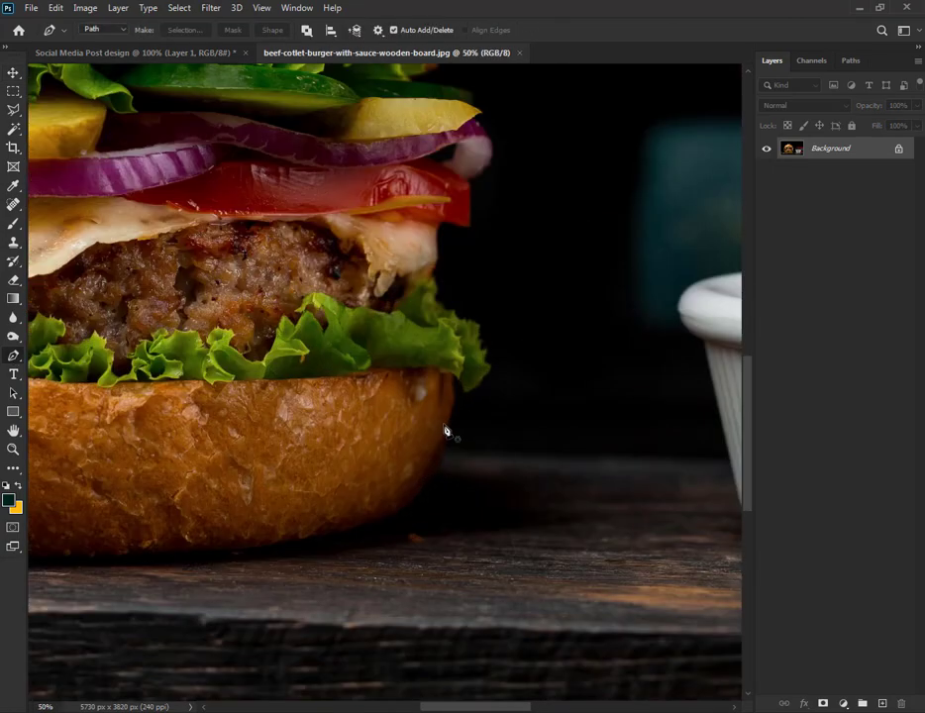
{"action": "scroll", "coordinate": [451, 391], "scroll_direction": "up", "scroll_amount": 1}
Step: Start the burger path with curved anchors along the bottom bun's lower edge
{"action": "left_click", "coordinate": [452, 371]}
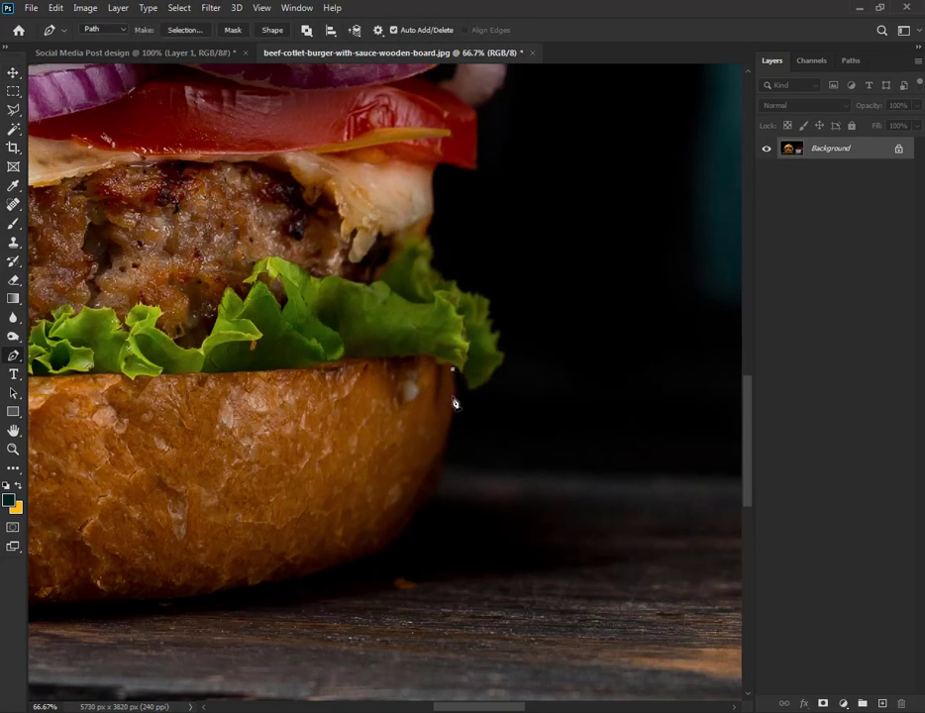
{"action": "left_click_drag", "start_coordinate": [414, 525], "coordinate": [371, 557]}
{"action": "scroll", "coordinate": [376, 555], "scroll_direction": "left", "scroll_amount": 5}
{"action": "scroll", "coordinate": [377, 555], "scroll_direction": "down", "scroll_amount": 1}
{"action": "scroll", "coordinate": [396, 550], "scroll_direction": "right", "scroll_amount": 3}
{"action": "mouse_move", "coordinate": [269, 554]}
{"action": "left_mouse_down"}
{"action": "mouse_move", "coordinate": [217, 558]}
{"action": "mouse_move", "coordinate": [176, 546]}
{"action": "left_mouse_up"}
{"action": "scroll", "coordinate": [217, 558], "scroll_direction": "left", "scroll_amount": 2}
{"action": "scroll", "coordinate": [217, 558], "scroll_direction": "up", "scroll_amount": 1}
{"action": "scroll", "coordinate": [158, 406], "scroll_direction": "up", "scroll_amount": 1}
{"action": "scroll", "coordinate": [158, 406], "scroll_direction": "left", "scroll_amount": 2}
{"action": "left_click_drag", "start_coordinate": [148, 411], "coordinate": [124, 278]}
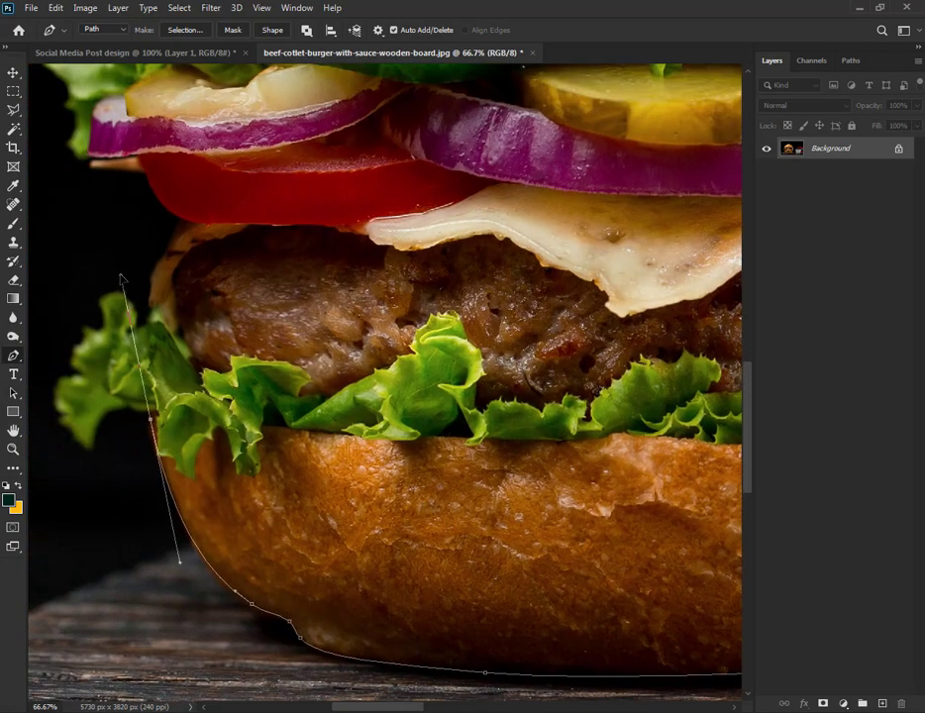
{"action": "scroll", "coordinate": [220, 428], "scroll_direction": "left", "scroll_amount": 2}
{"action": "scroll", "coordinate": [220, 428], "scroll_direction": "up", "scroll_amount": 1}
Step: Trace the path around the lettuce outline and curve it up toward the tomato
{"action": "left_click", "coordinate": [250, 447]}
{"action": "left_click", "coordinate": [228, 490]}
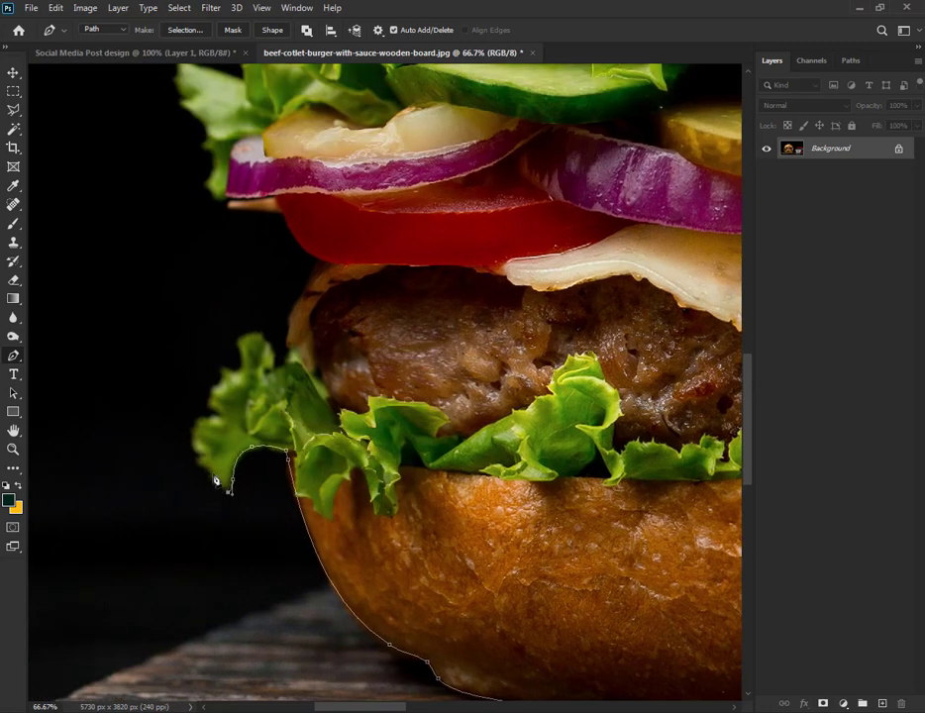
{"action": "left_click", "coordinate": [194, 451]}
{"action": "left_click", "coordinate": [211, 427]}
{"action": "left_click", "coordinate": [243, 368]}
{"action": "left_click", "coordinate": [237, 342]}
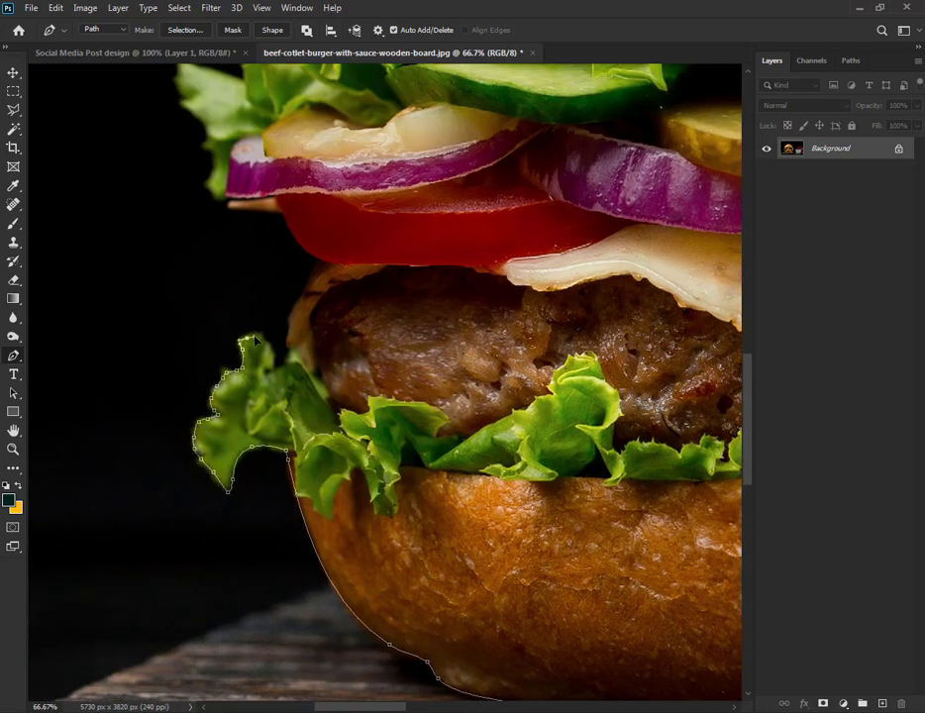
{"action": "left_click", "coordinate": [287, 342]}
{"action": "left_click_drag", "start_coordinate": [319, 261], "coordinate": [353, 226]}
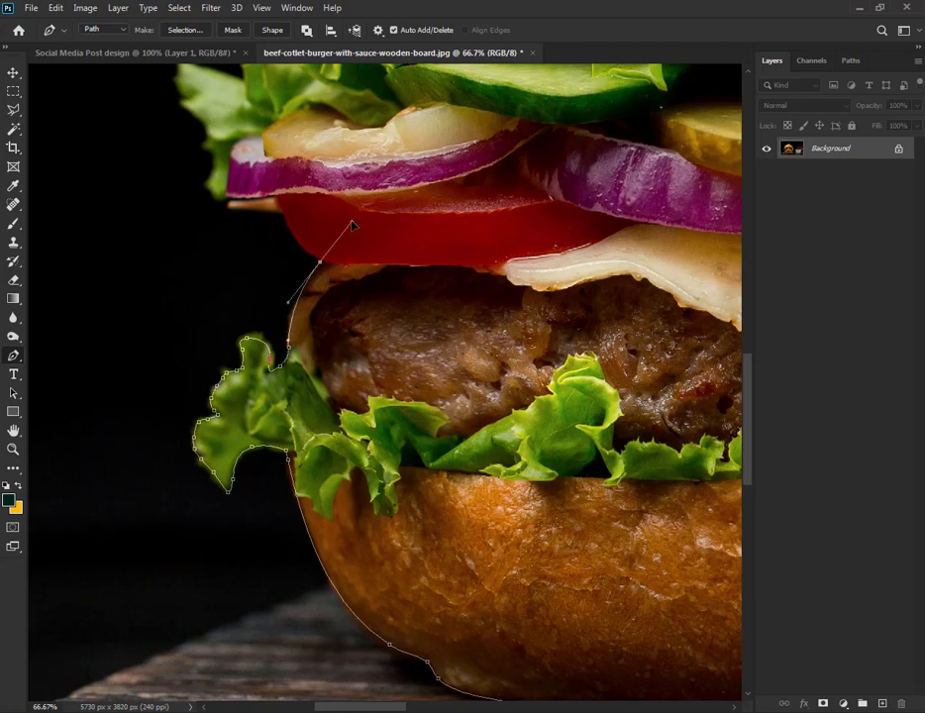
Step: Continue the path along the tomato edge and up to the lettuce tip
{"action": "scroll", "coordinate": [198, 139], "scroll_direction": "up", "scroll_amount": 3}
{"action": "scroll", "coordinate": [198, 139], "scroll_direction": "left", "scroll_amount": 3}
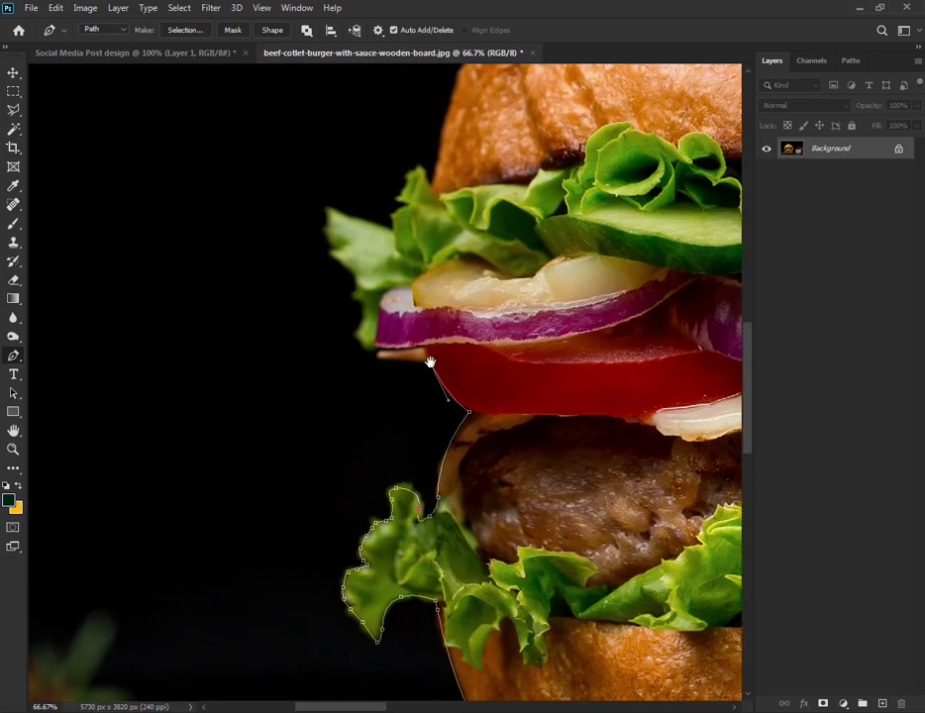
{"action": "left_click", "coordinate": [428, 359]}
{"action": "left_click", "coordinate": [378, 357]}
{"action": "left_click", "coordinate": [344, 255]}
{"action": "left_click", "coordinate": [329, 212]}
{"action": "left_click", "coordinate": [372, 230]}
{"action": "scroll", "coordinate": [416, 180], "scroll_direction": "up", "scroll_amount": 7}
{"action": "scroll", "coordinate": [416, 179], "scroll_direction": "right", "scroll_amount": 2}
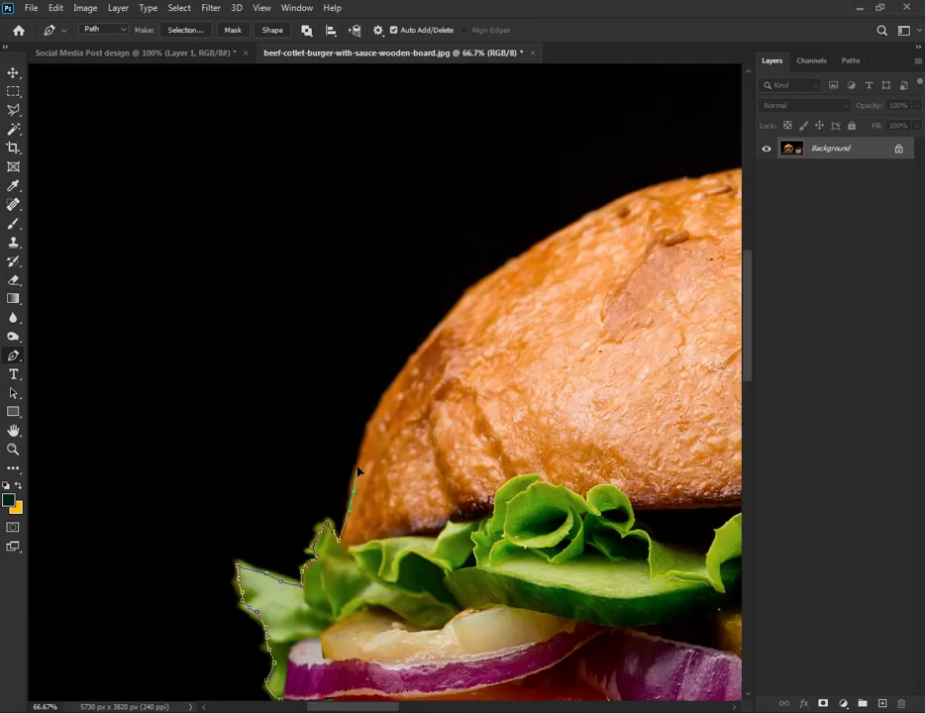
Step: Trace curved anchors over the top bun and down its right edge
{"action": "left_click", "coordinate": [418, 335]}
{"action": "left_click", "coordinate": [478, 277]}
{"action": "scroll", "coordinate": [481, 287], "scroll_direction": "up", "scroll_amount": 3}
{"action": "scroll", "coordinate": [482, 287], "scroll_direction": "right", "scroll_amount": 4}
{"action": "left_click_drag", "start_coordinate": [497, 326], "coordinate": [630, 295]}
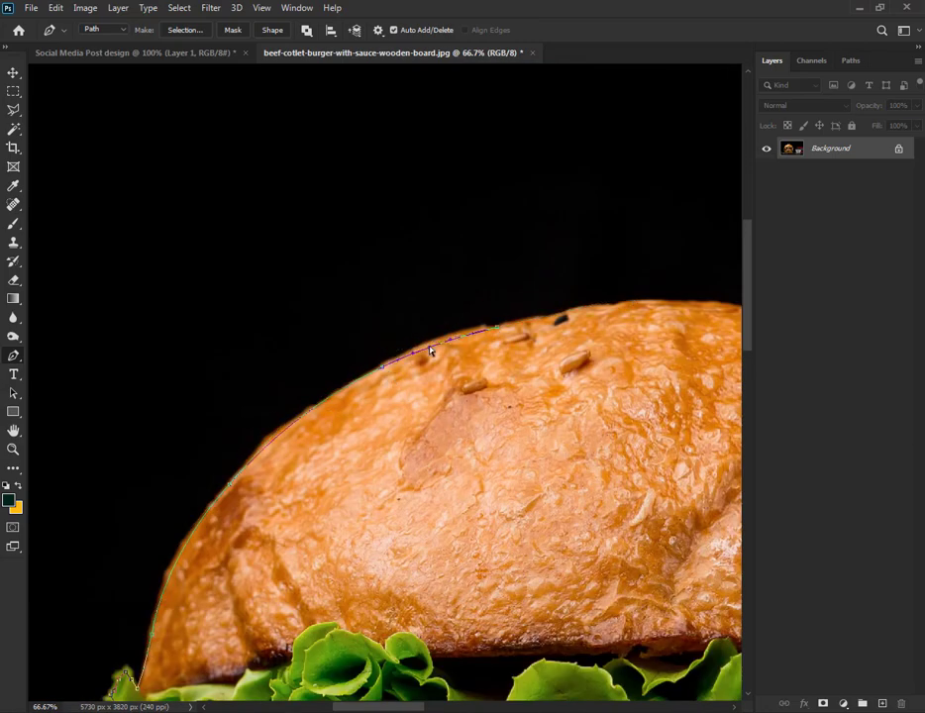
{"action": "scroll", "coordinate": [423, 303], "scroll_direction": "right", "scroll_amount": 6}
{"action": "scroll", "coordinate": [376, 296], "scroll_direction": "down", "scroll_amount": 1}
{"action": "scroll", "coordinate": [377, 296], "scroll_direction": "right", "scroll_amount": 2}
{"action": "left_click_drag", "start_coordinate": [520, 289], "coordinate": [619, 331]}
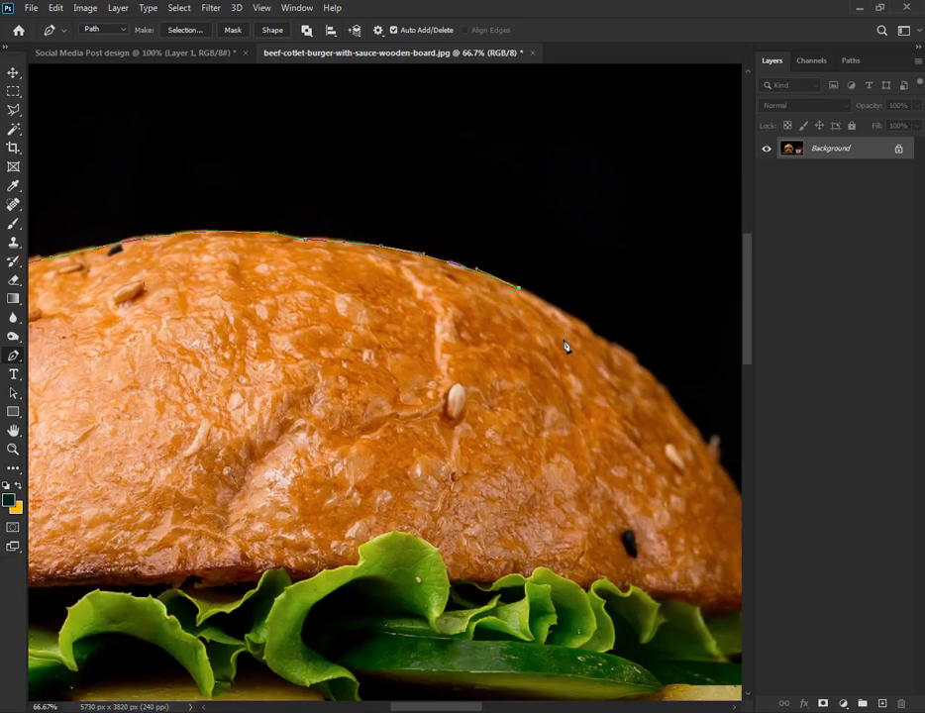
{"action": "scroll", "coordinate": [566, 346], "scroll_direction": "down", "scroll_amount": 2}
{"action": "scroll", "coordinate": [566, 345], "scroll_direction": "right", "scroll_amount": 4}
{"action": "mouse_move", "coordinate": [528, 377]}
{"action": "left_mouse_down"}
{"action": "mouse_move", "coordinate": [603, 507]}
{"action": "mouse_move", "coordinate": [587, 541]}
{"action": "left_mouse_up"}
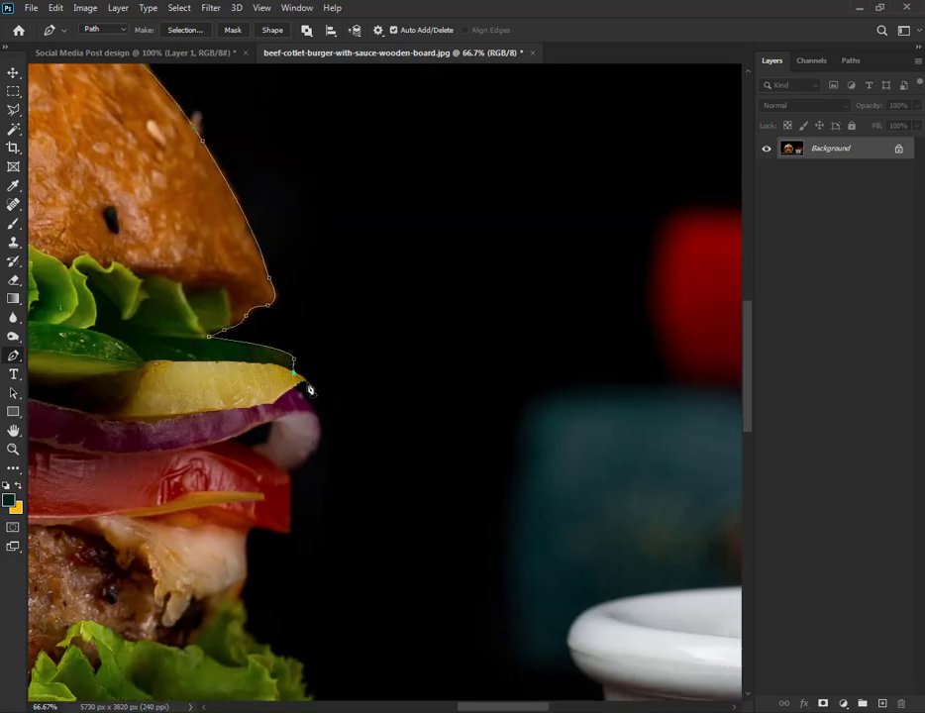
Step: Trace the pickle, onion, tomato and cheese edges and close the burger outline
{"action": "left_click", "coordinate": [307, 382]}
{"action": "left_click", "coordinate": [321, 430]}
{"action": "left_click", "coordinate": [300, 461]}
{"action": "left_click", "coordinate": [289, 493]}
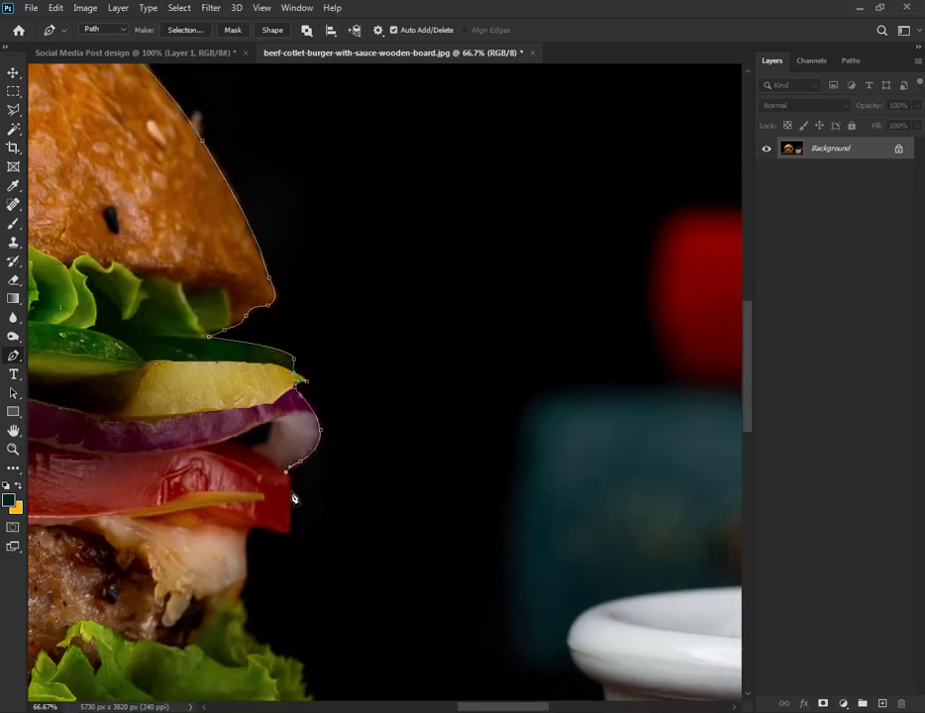
{"action": "left_click", "coordinate": [288, 531]}
{"action": "left_click", "coordinate": [254, 524]}
{"action": "left_click", "coordinate": [245, 543]}
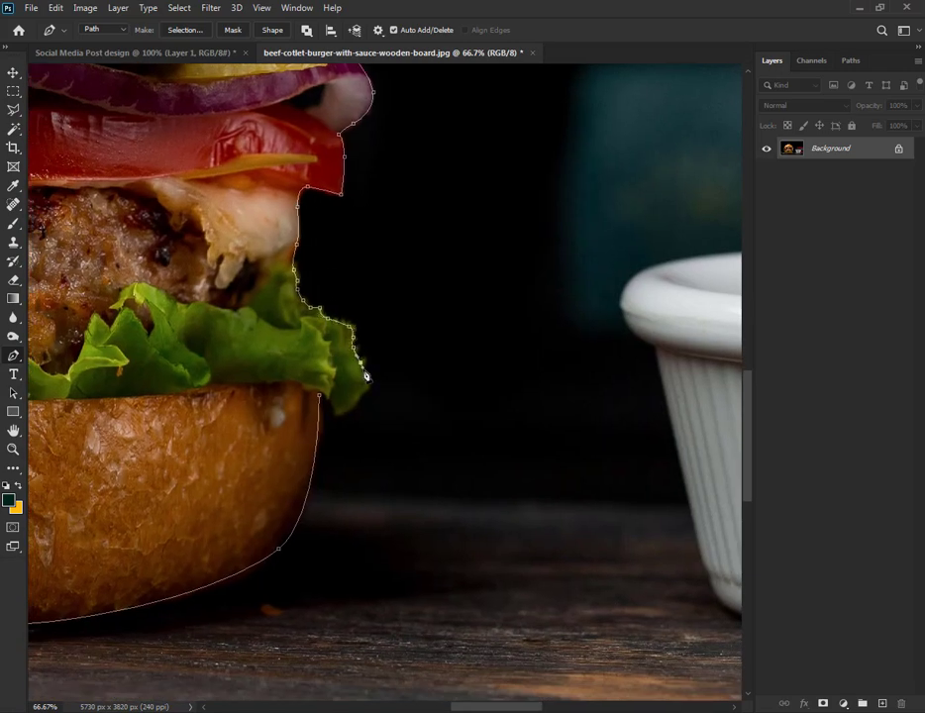
{"action": "left_click", "coordinate": [366, 385]}
{"action": "left_click", "coordinate": [342, 414]}
{"action": "left_click", "coordinate": [324, 401]}
{"action": "right_click", "coordinate": [339, 322]}
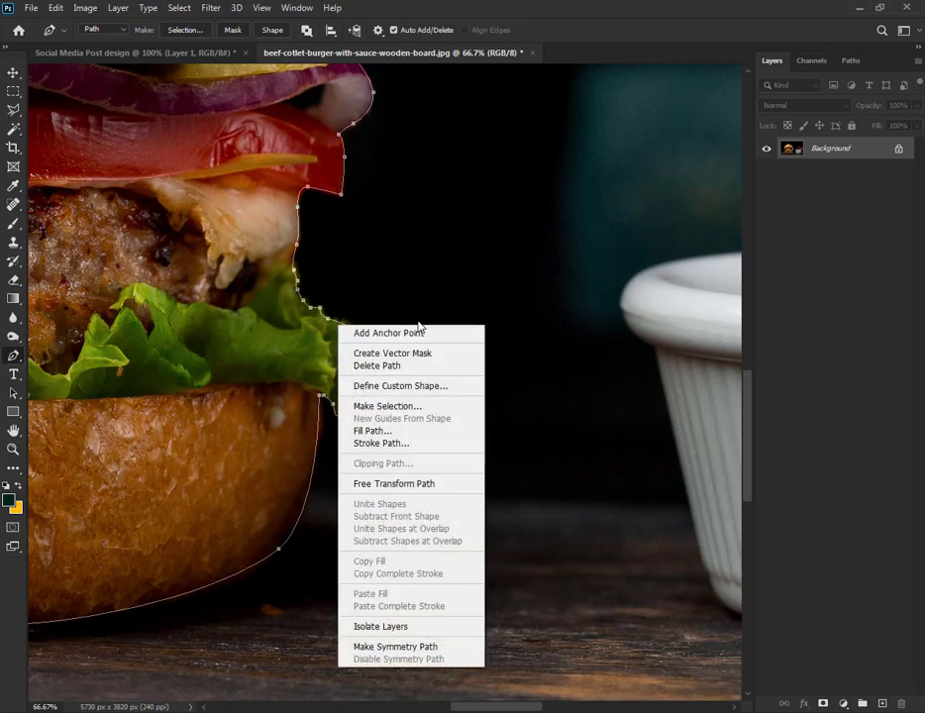
Step: Convert the burger path into a selection and fit the photo on screen
{"action": "left_click", "coordinate": [416, 407]}
{"action": "left_click", "coordinate": [534, 192]}
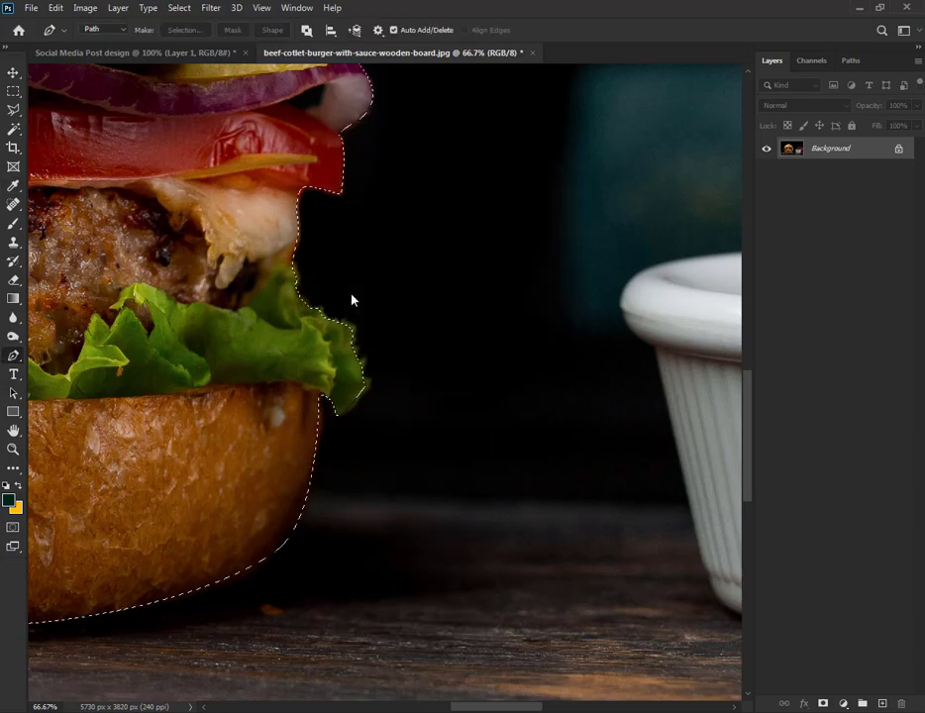
{"action": "key", "text": "ctrl+0"}
Step: Refine the selection in Select and Mask: opacity 100%, feather 1 px, output as masked layer
{"action": "left_click", "coordinate": [14, 129]}
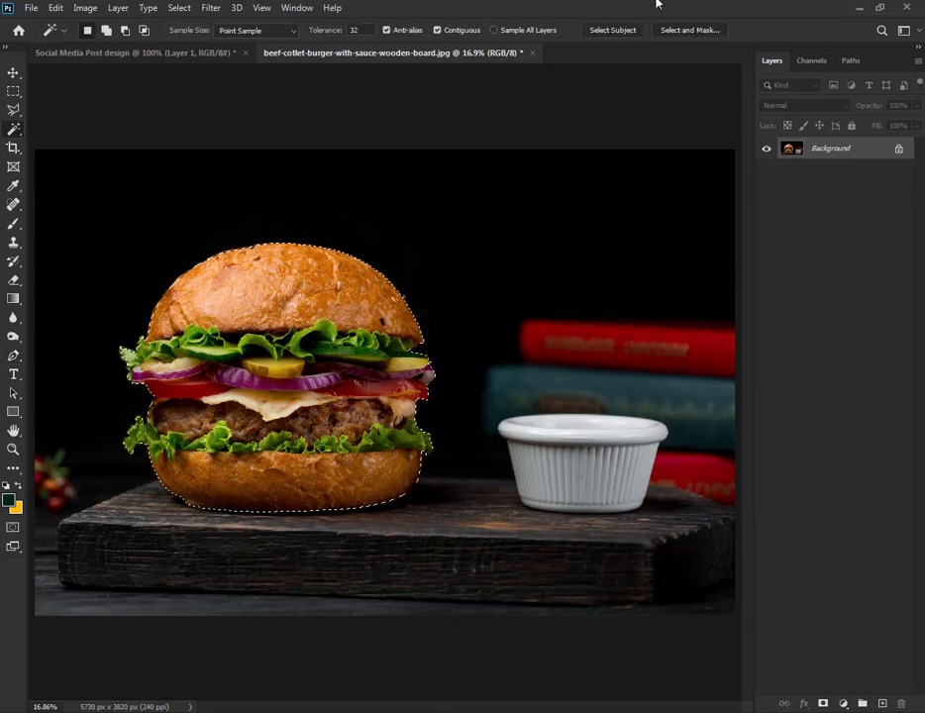
{"action": "left_click", "coordinate": [692, 31]}
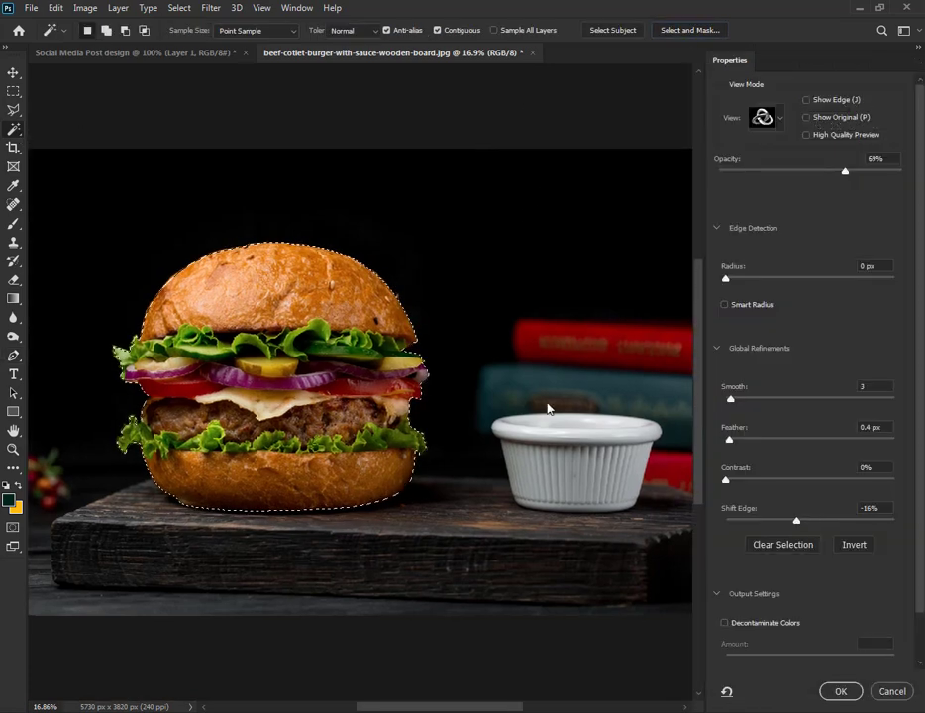
{"action": "left_click", "coordinate": [780, 124]}
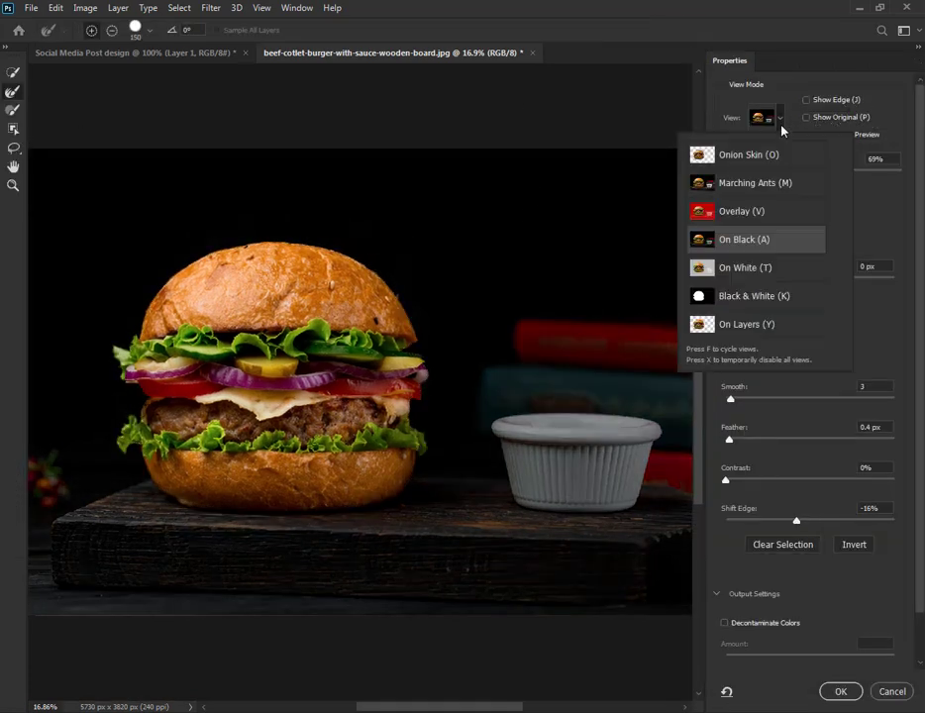
{"action": "left_click", "coordinate": [885, 203]}
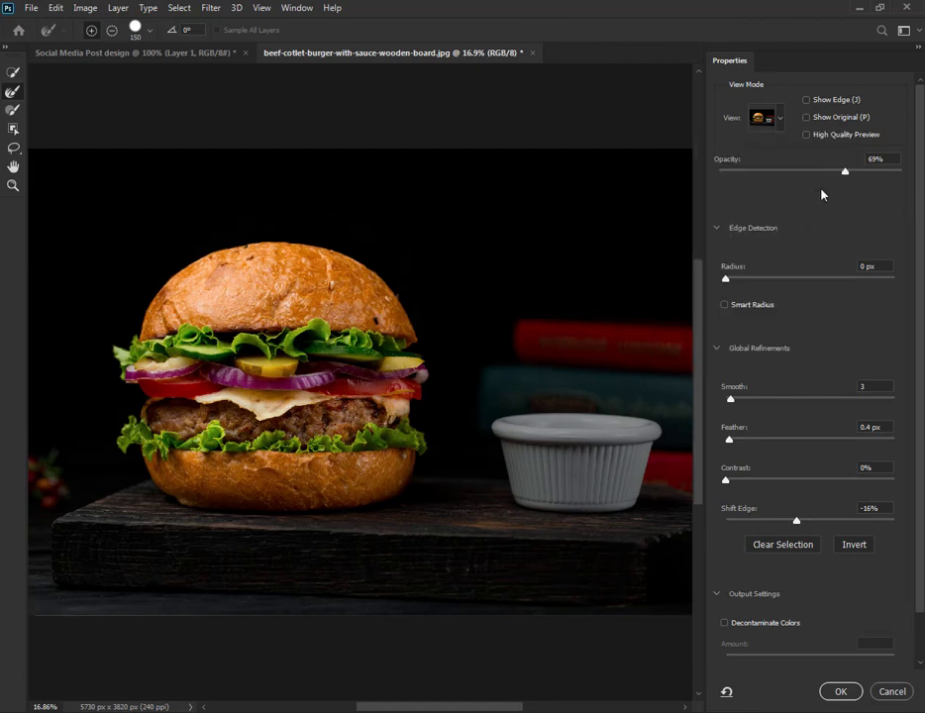
{"action": "left_click", "coordinate": [881, 158]}
{"action": "type", "text": "100"}
{"action": "key", "text": "Return"}
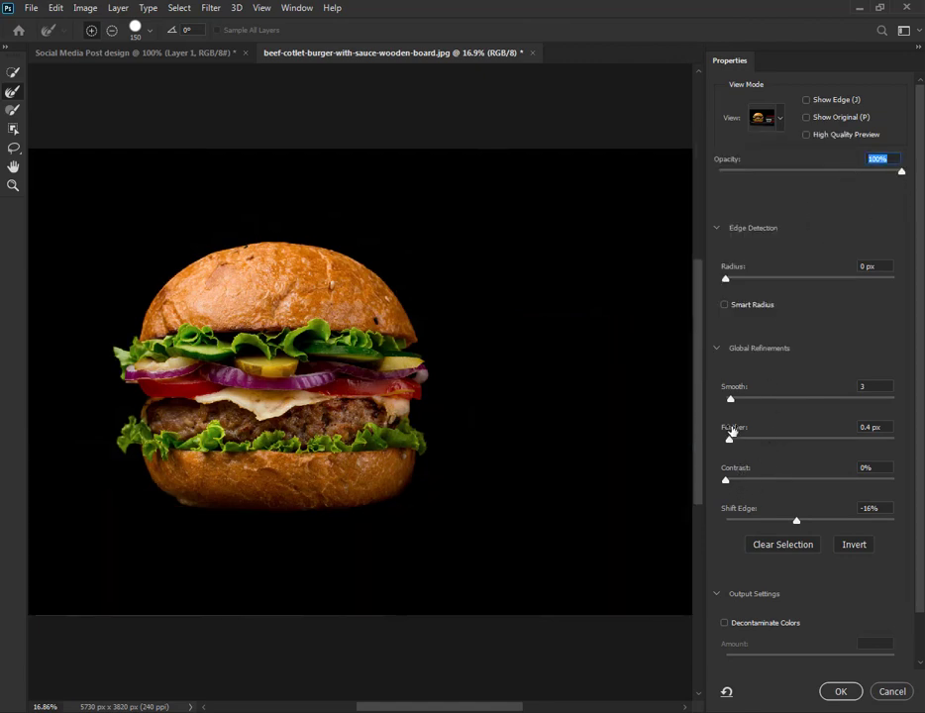
{"action": "left_click", "coordinate": [734, 440]}
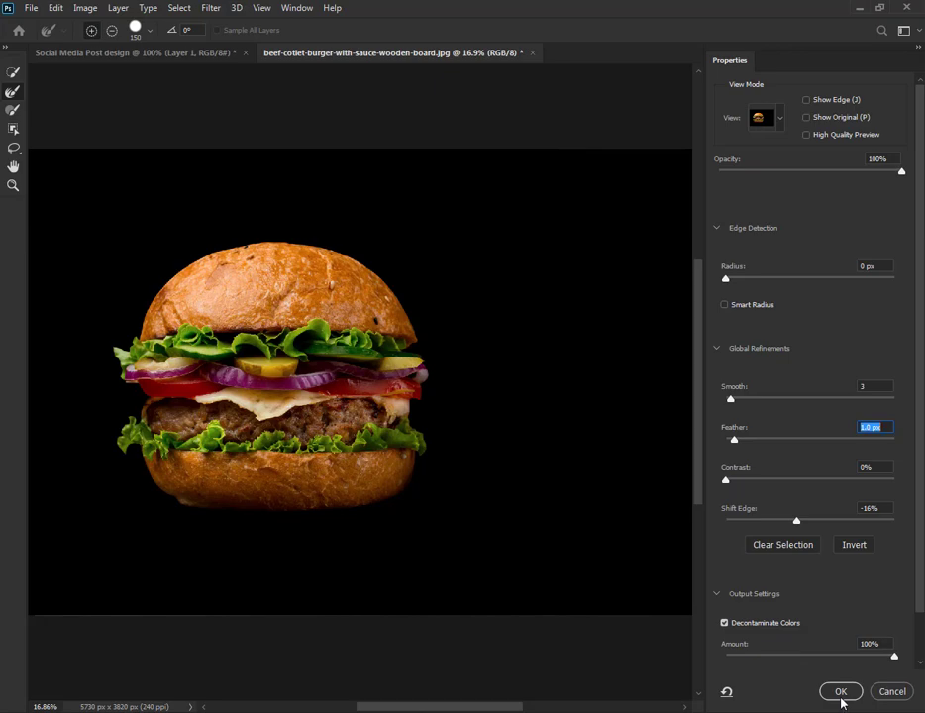
{"action": "left_click", "coordinate": [838, 693]}
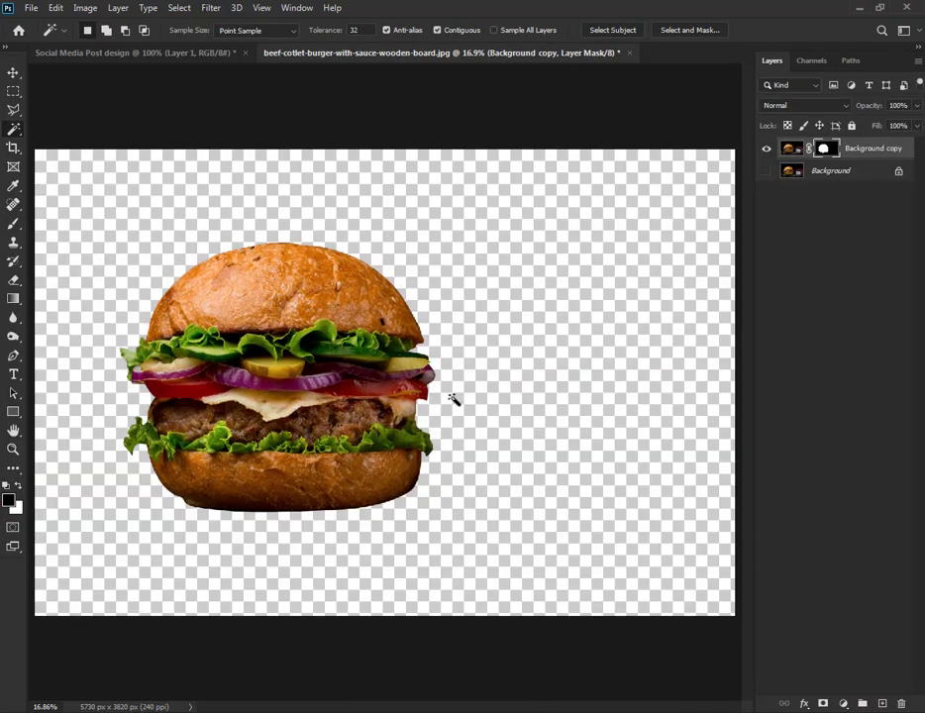
Step: Convert the burger layer to a Smart Object, rasterize it, and drag it into the post
{"action": "left_click", "coordinate": [13, 72]}
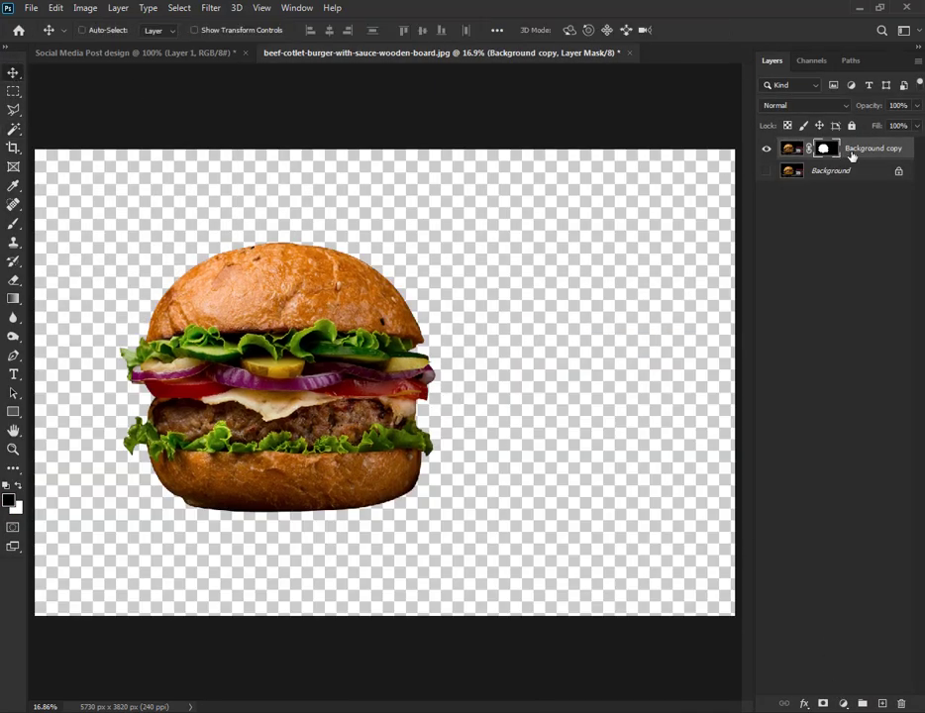
{"action": "right_click", "coordinate": [852, 155]}
{"action": "left_click", "coordinate": [744, 300]}
{"action": "right_click", "coordinate": [857, 155]}
{"action": "left_click", "coordinate": [698, 353]}
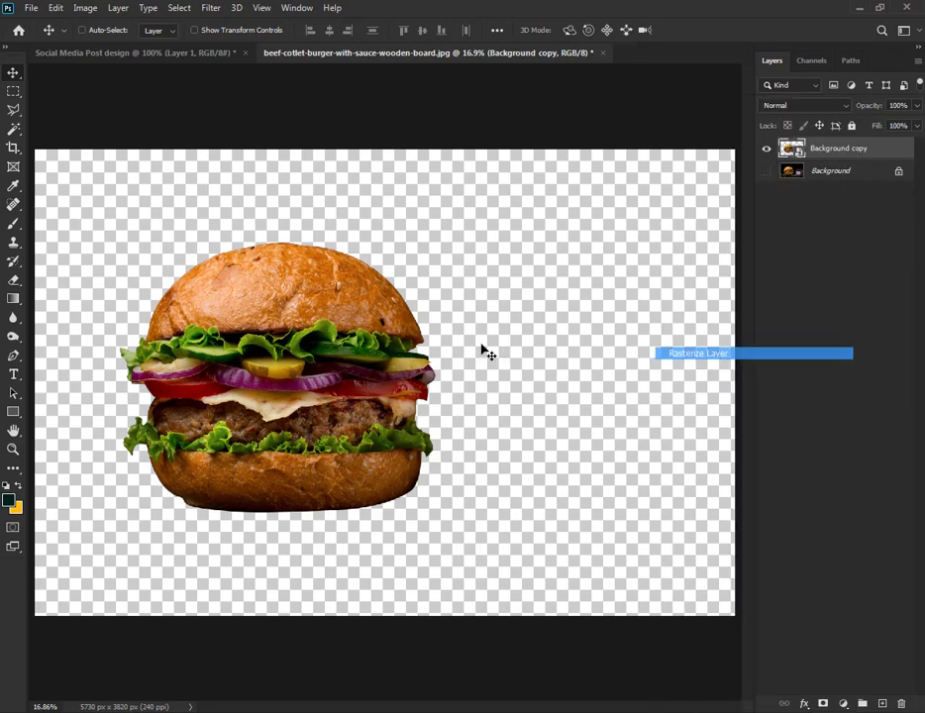
{"action": "mouse_move", "coordinate": [486, 352]}
{"action": "left_mouse_down"}
{"action": "mouse_move", "coordinate": [401, 357]}
{"action": "mouse_move", "coordinate": [401, 338]}
{"action": "left_mouse_up"}
Step: Scale the burger down and position it over the orange wave
{"action": "key", "text": "ctrl+t"}
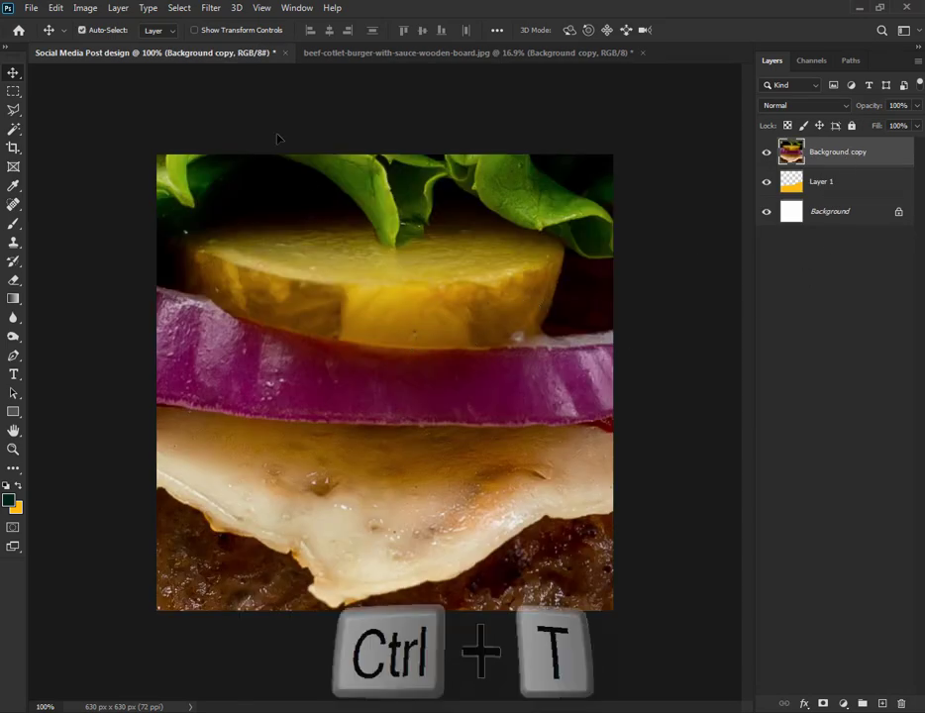
{"action": "left_click_drag", "start_coordinate": [248, 30], "coordinate": [188, 37]}
{"action": "left_click_drag", "start_coordinate": [481, 367], "coordinate": [465, 425]}
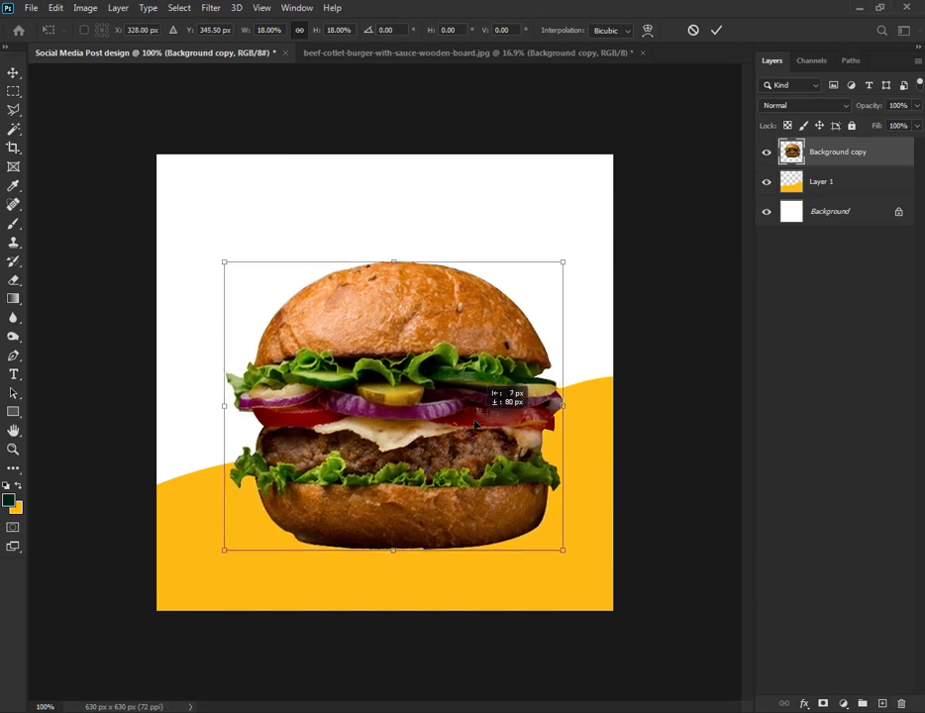
{"action": "left_click_drag", "start_coordinate": [378, 254], "coordinate": [392, 315]}
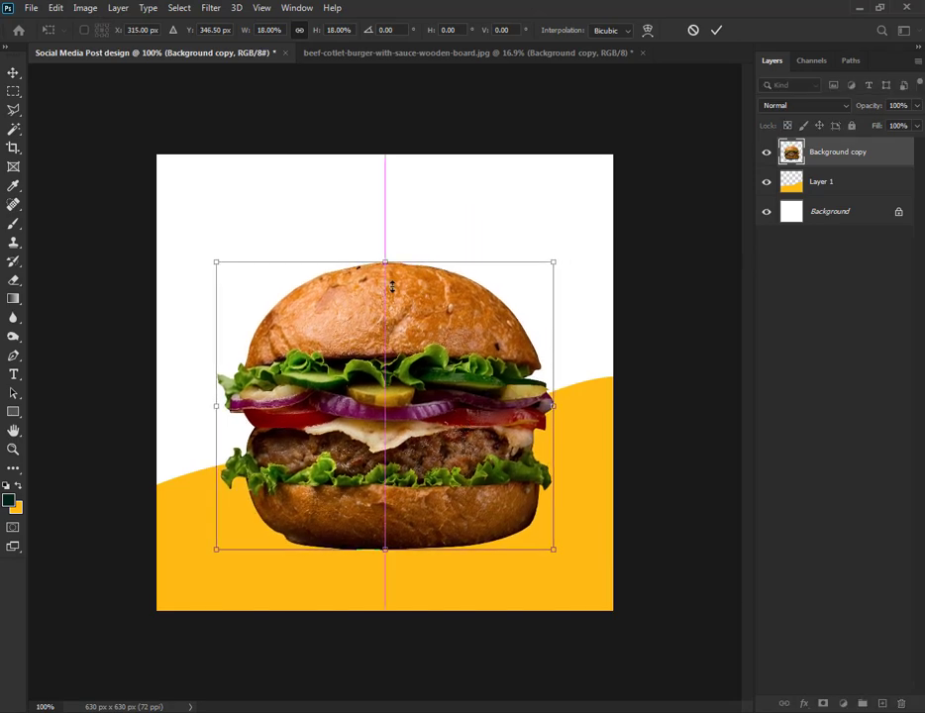
{"action": "left_click_drag", "start_coordinate": [424, 424], "coordinate": [424, 413]}
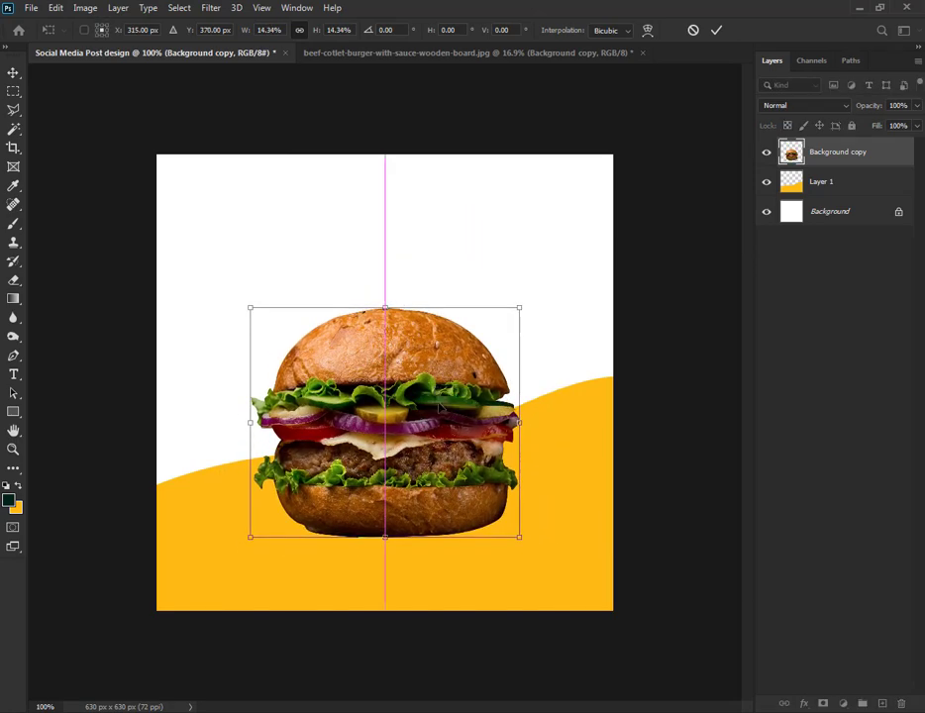
{"action": "left_click", "coordinate": [716, 30]}
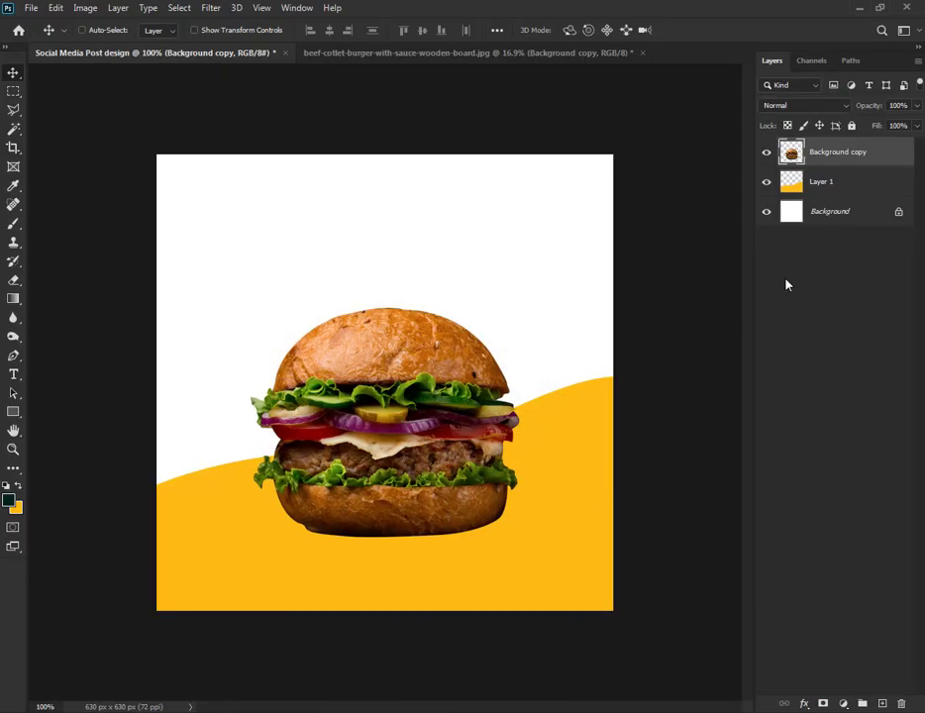
Step: Move the wave layer lower and shift the burger down about 32 px
{"action": "left_click", "coordinate": [870, 180]}
{"action": "mouse_move", "coordinate": [579, 455]}
{"action": "left_mouse_down"}
{"action": "mouse_move", "coordinate": [581, 490]}
{"action": "mouse_move", "coordinate": [578, 480]}
{"action": "left_mouse_up"}
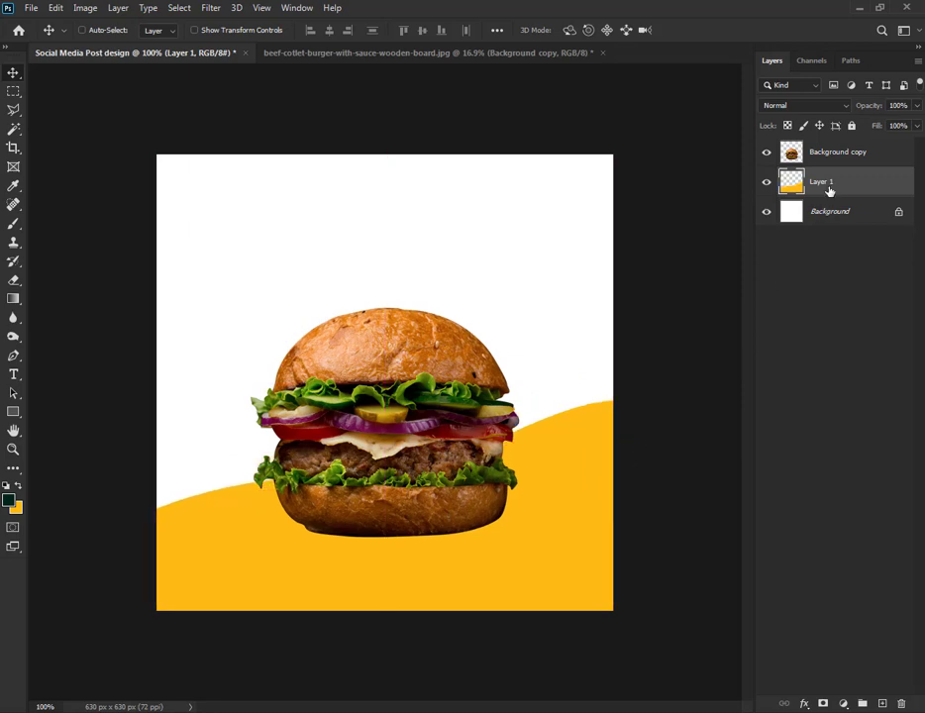
{"action": "left_click", "coordinate": [837, 152]}
{"action": "left_click_drag", "start_coordinate": [427, 382], "coordinate": [427, 413]}
Step: Resize the burger to about 94% and centre it horizontally on the post
{"action": "key", "text": "ctrl+t"}
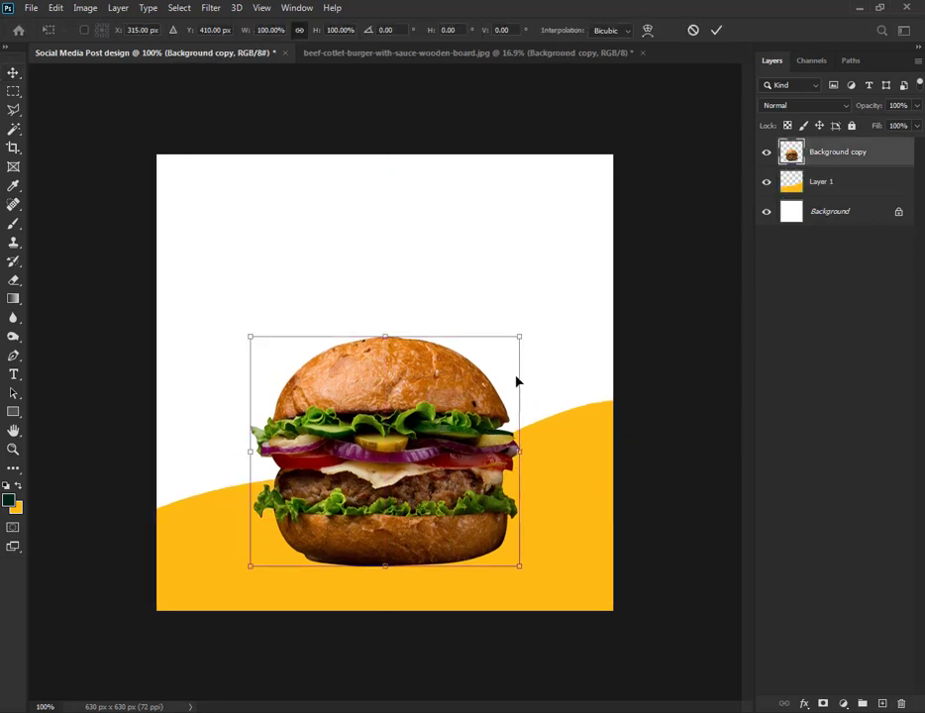
{"action": "left_click_drag", "start_coordinate": [512, 395], "coordinate": [492, 374]}
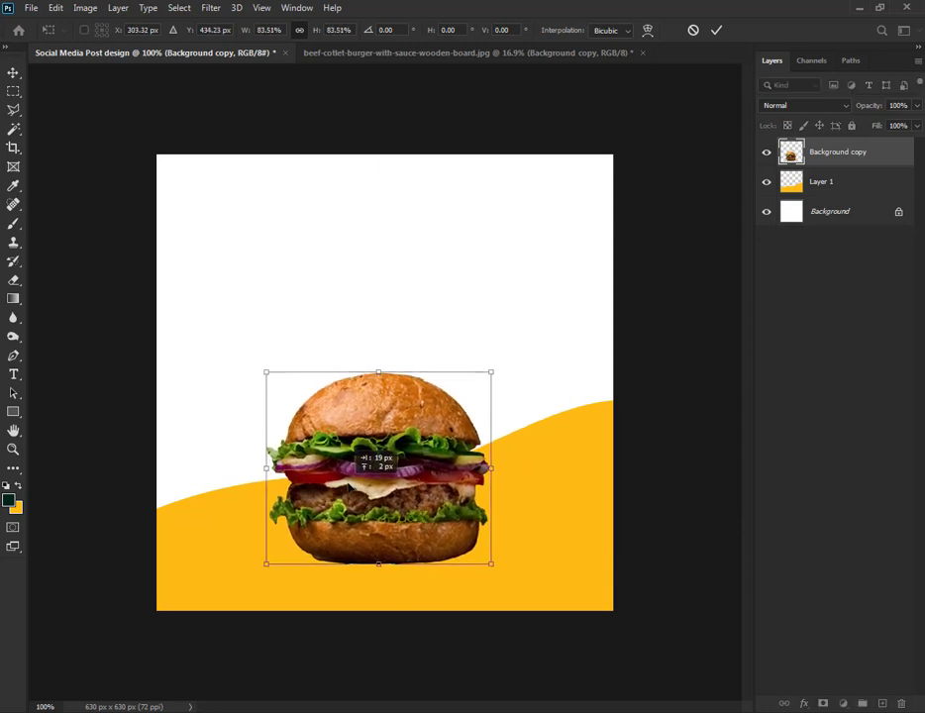
{"action": "left_click_drag", "start_coordinate": [298, 482], "coordinate": [302, 476]}
{"action": "left_click_drag", "start_coordinate": [385, 370], "coordinate": [385, 346]}
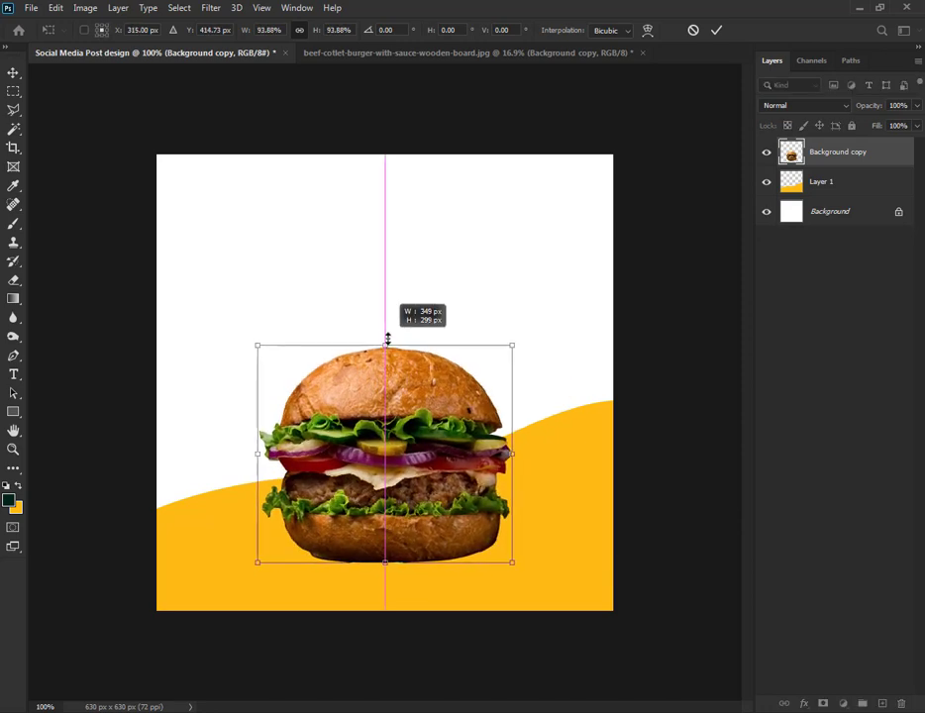
{"action": "left_click", "coordinate": [716, 30]}
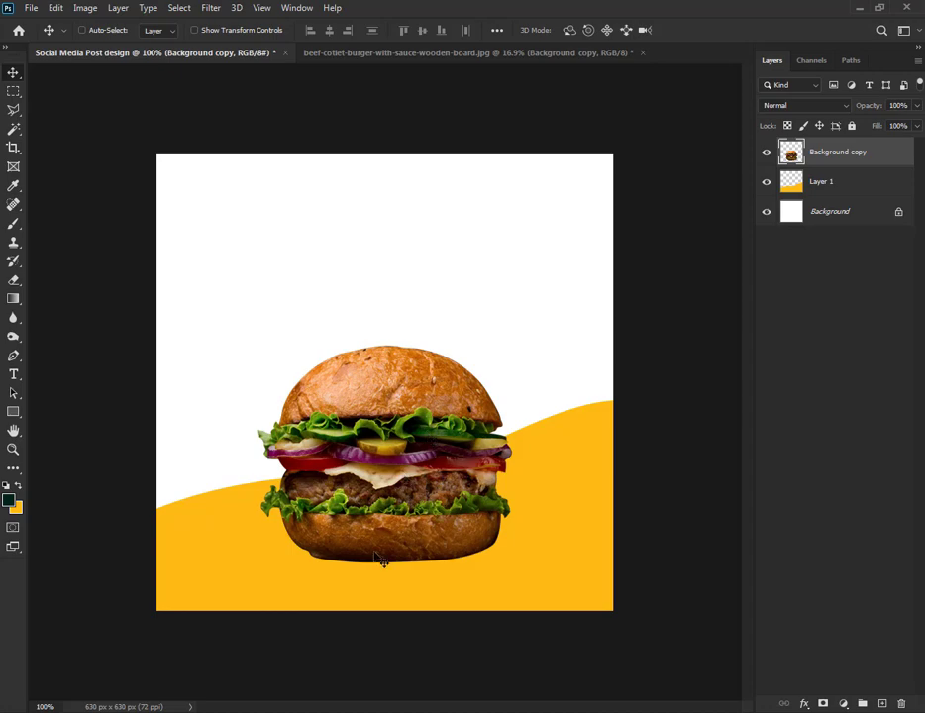
Step: Draw a closed Pen path around the dark scrap beneath the bottom bun
{"action": "scroll", "coordinate": [324, 560], "scroll_direction": "up", "scroll_amount": 2}
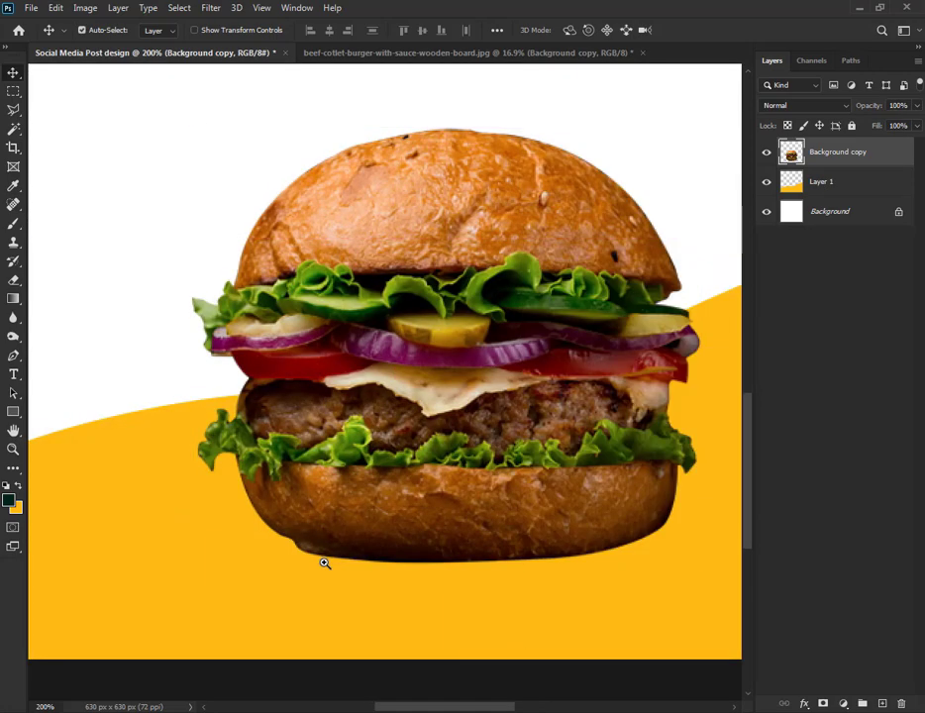
{"action": "scroll", "coordinate": [314, 548], "scroll_direction": "up", "scroll_amount": 2}
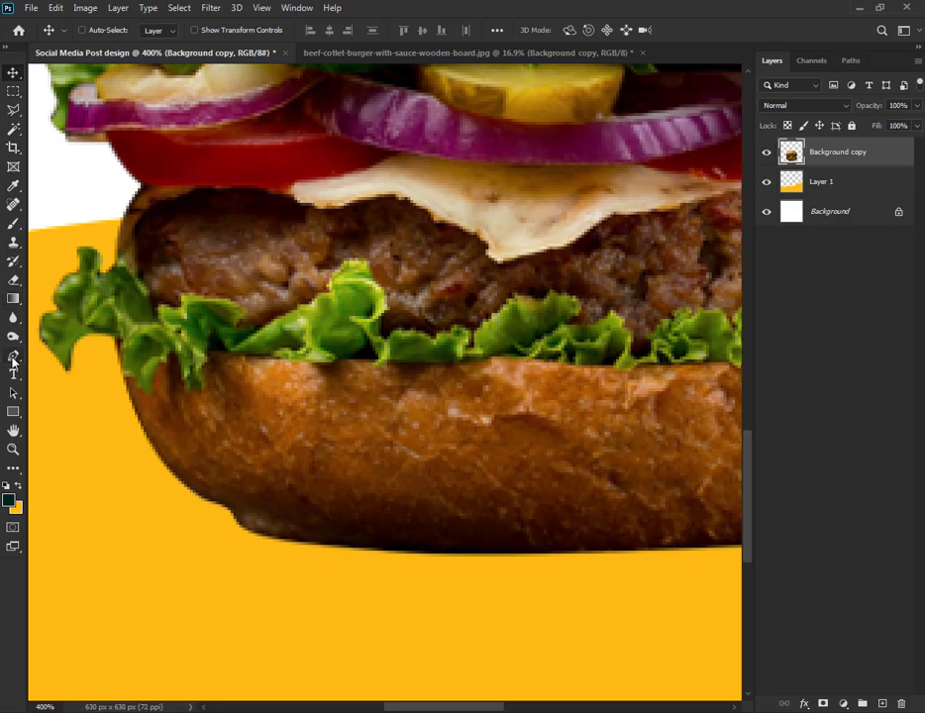
{"action": "left_click", "coordinate": [12, 358]}
{"action": "left_click", "coordinate": [231, 514]}
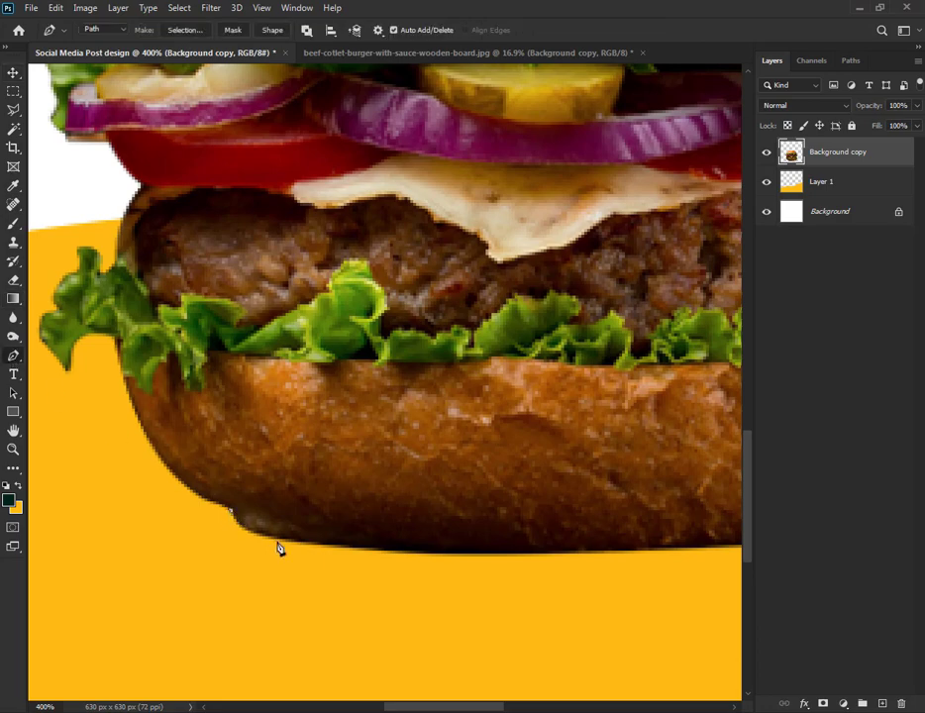
{"action": "left_click_drag", "start_coordinate": [420, 551], "coordinate": [567, 564]}
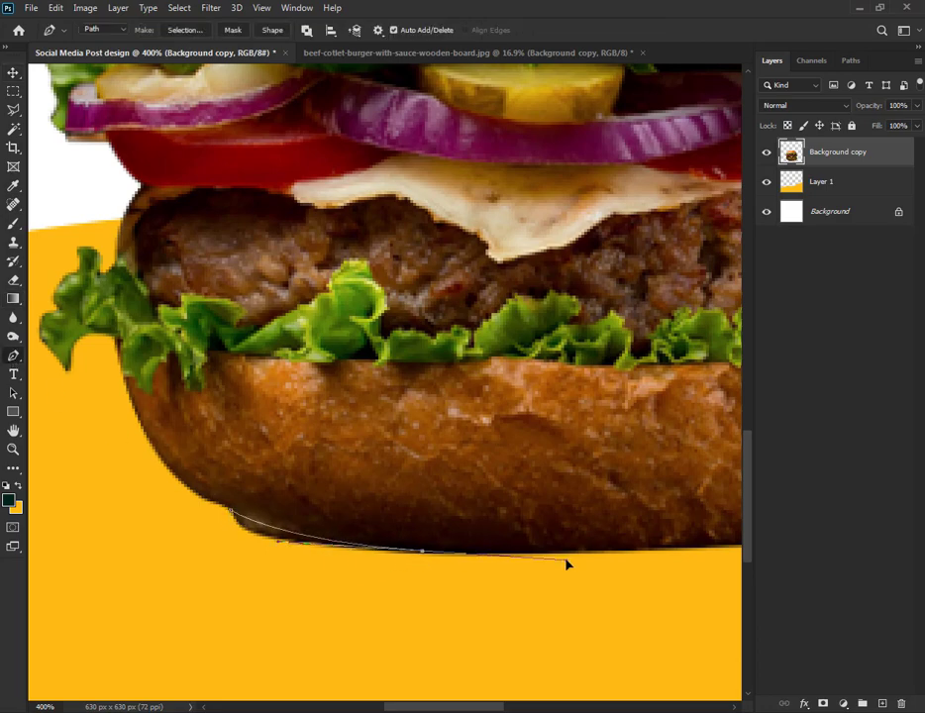
{"action": "left_click", "coordinate": [408, 586]}
{"action": "left_click", "coordinate": [285, 586]}
{"action": "left_click", "coordinate": [235, 562]}
{"action": "left_click", "coordinate": [219, 510]}
Step: Turn that path into a selection, delete the leftover background, and deselect
{"action": "right_click", "coordinate": [301, 509]}
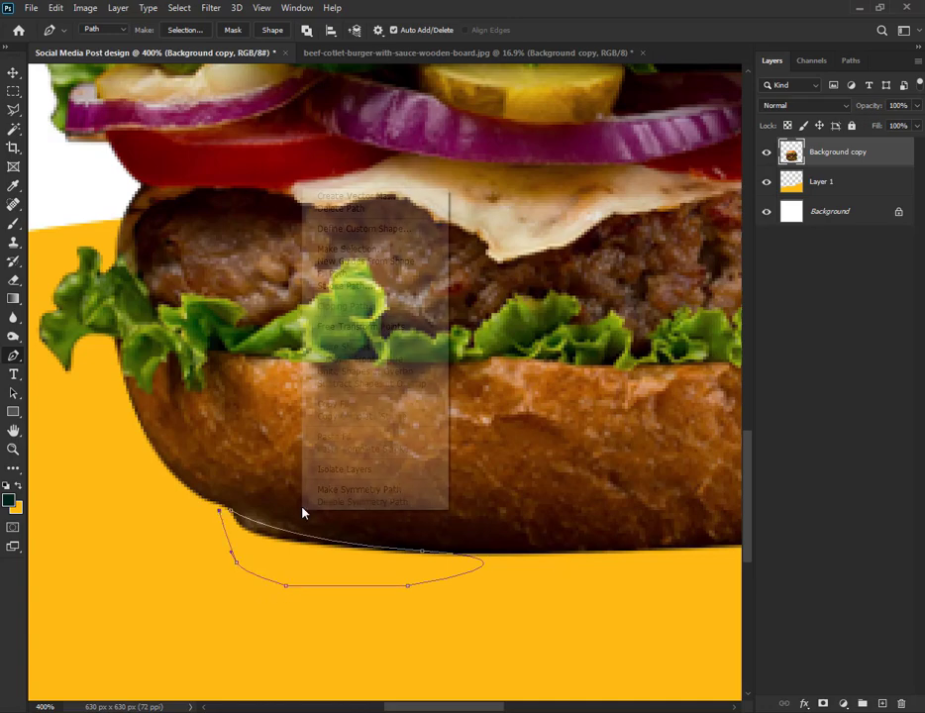
{"action": "left_click", "coordinate": [387, 249]}
{"action": "left_click", "coordinate": [532, 194]}
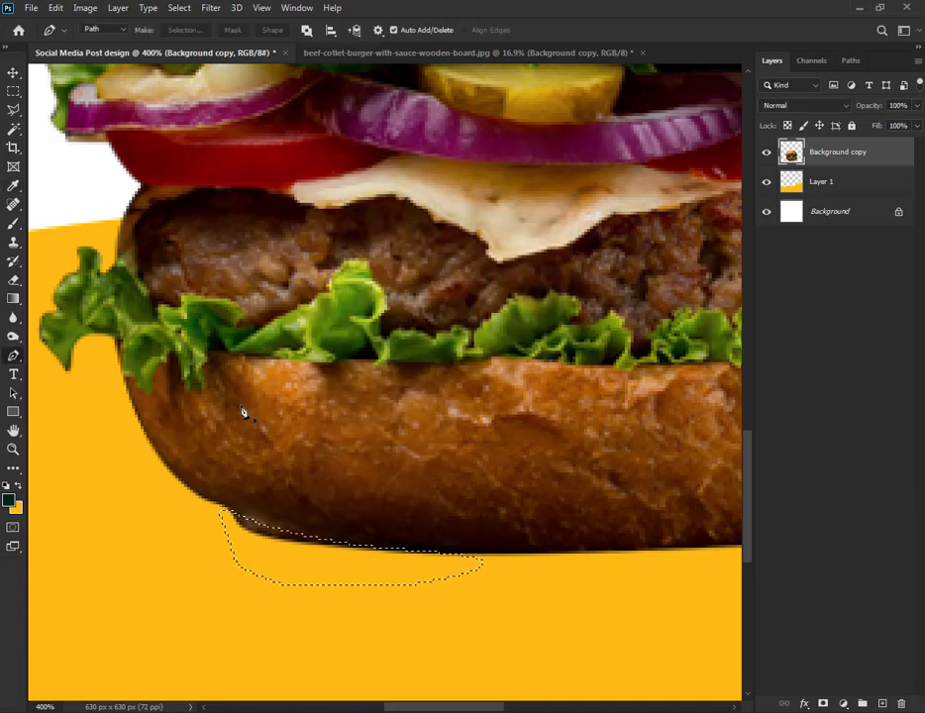
{"action": "key", "text": "ctrl+0"}
{"action": "key", "text": "Delete"}
{"action": "key", "text": "ctrl+d"}
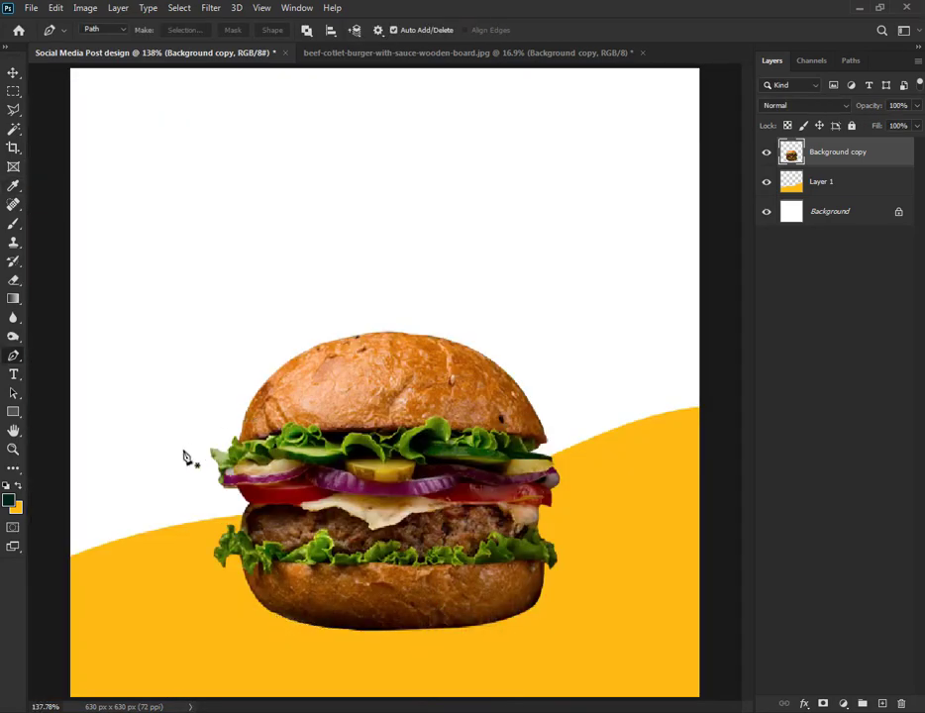
{"action": "left_click", "coordinate": [12, 73]}
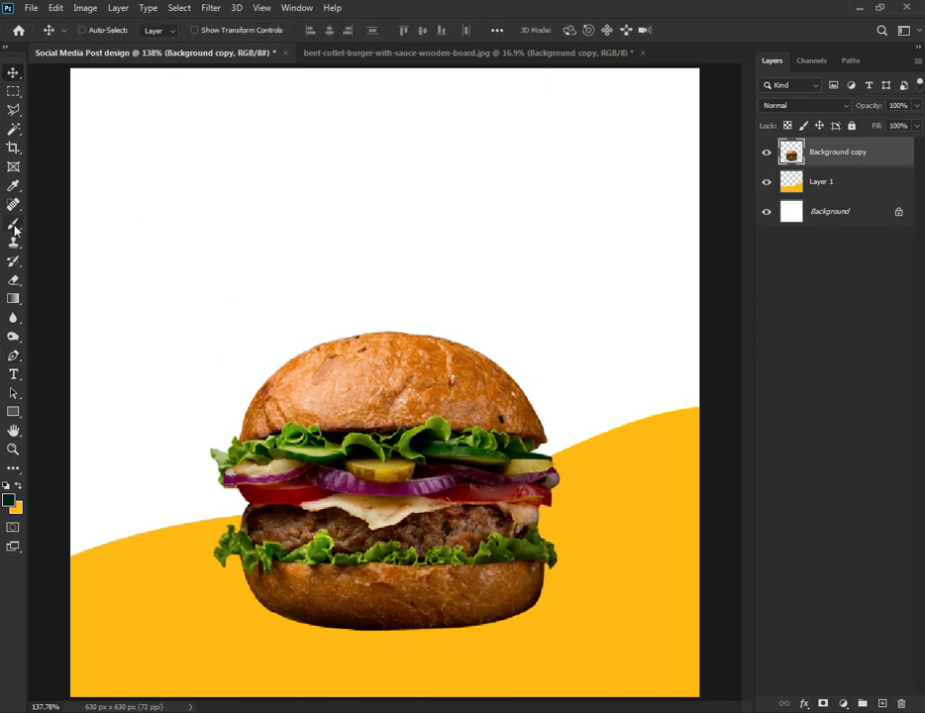
Step: On a new layer above the wave, paint a soft dark 53 px brush dab below the burger
{"action": "left_click", "coordinate": [14, 226]}
{"action": "left_click", "coordinate": [852, 182]}
{"action": "left_click", "coordinate": [881, 702]}
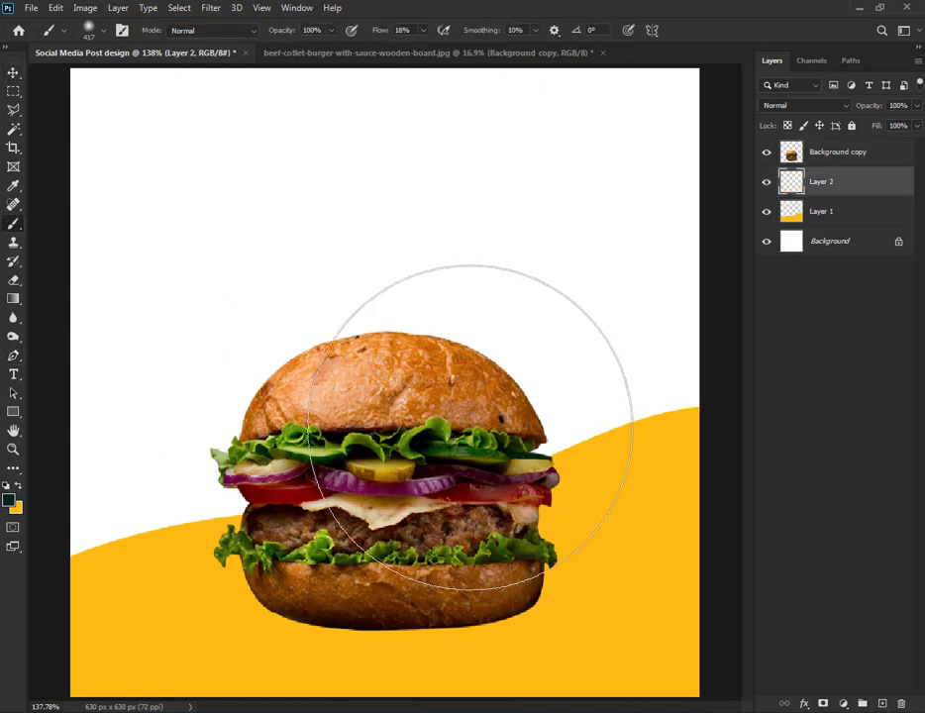
{"action": "right_click", "coordinate": [479, 432]}
{"action": "left_click_drag", "start_coordinate": [575, 467], "coordinate": [572, 467]}
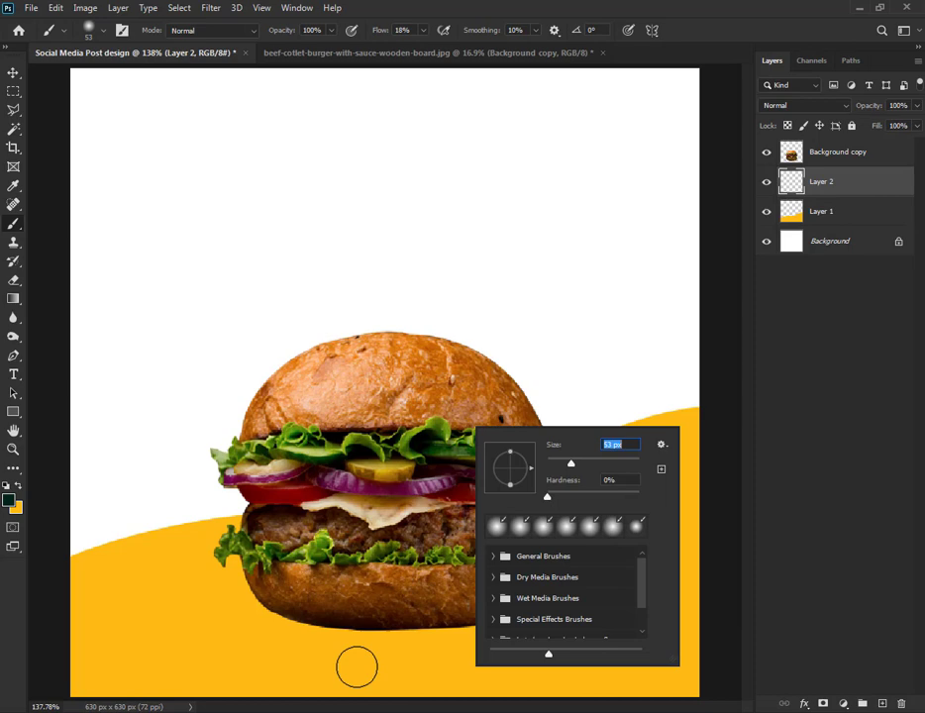
{"action": "key", "text": "Return"}
{"action": "key", "text": "shift+0"}
{"action": "left_click", "coordinate": [417, 651]}
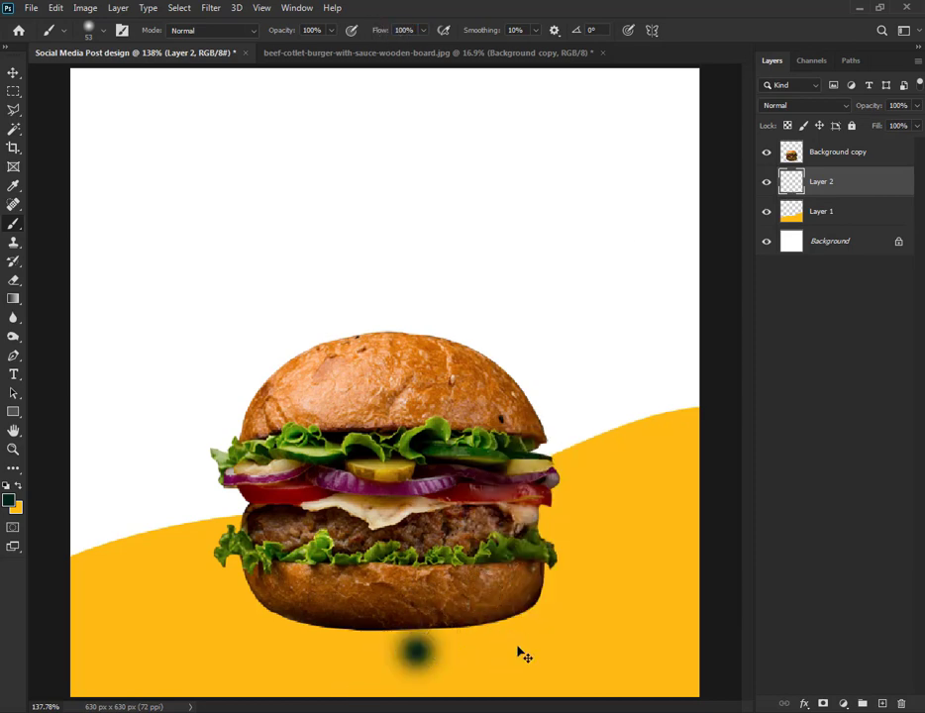
Step: Stretch and flatten the dab into a wide, thin shadow tucked under the bottom bun
{"action": "key", "text": "ctrl+t"}
{"action": "left_click_drag", "start_coordinate": [459, 651], "coordinate": [699, 651]}
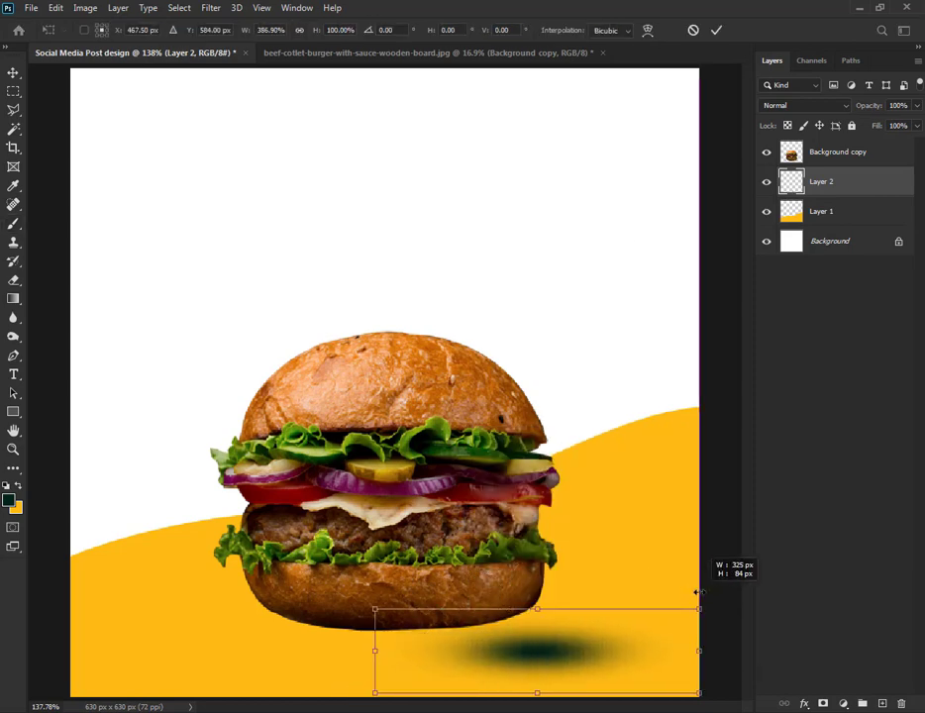
{"action": "left_click_drag", "start_coordinate": [542, 608], "coordinate": [542, 666]}
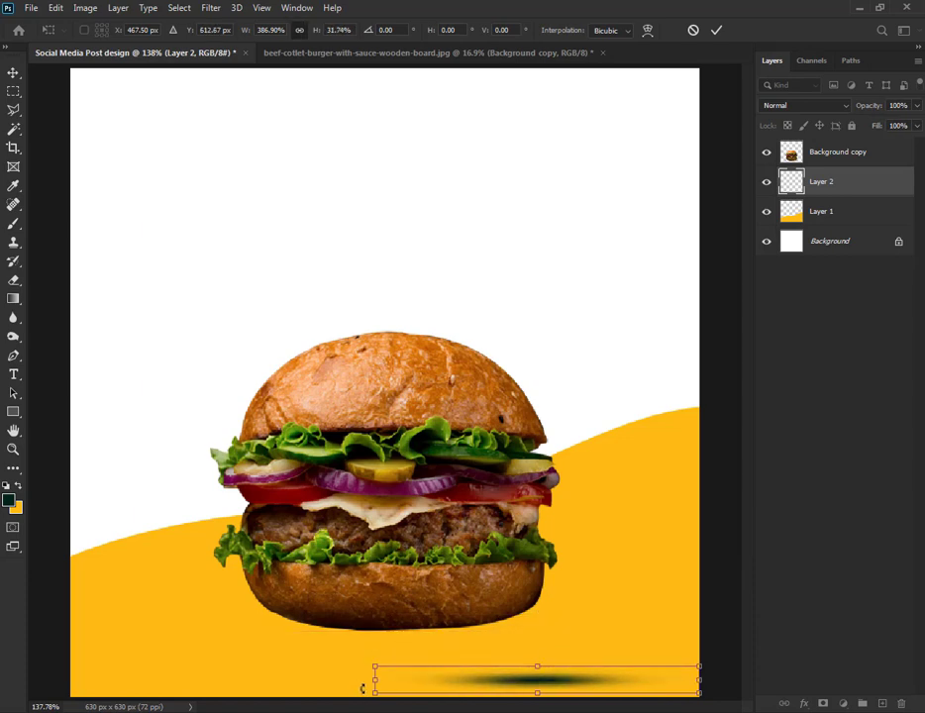
{"action": "left_click_drag", "start_coordinate": [374, 684], "coordinate": [181, 668]}
{"action": "mouse_move", "coordinate": [402, 688]}
{"action": "left_mouse_down"}
{"action": "mouse_move", "coordinate": [368, 630]}
{"action": "mouse_move", "coordinate": [368, 638]}
{"action": "left_mouse_up"}
{"action": "left_click", "coordinate": [13, 223]}
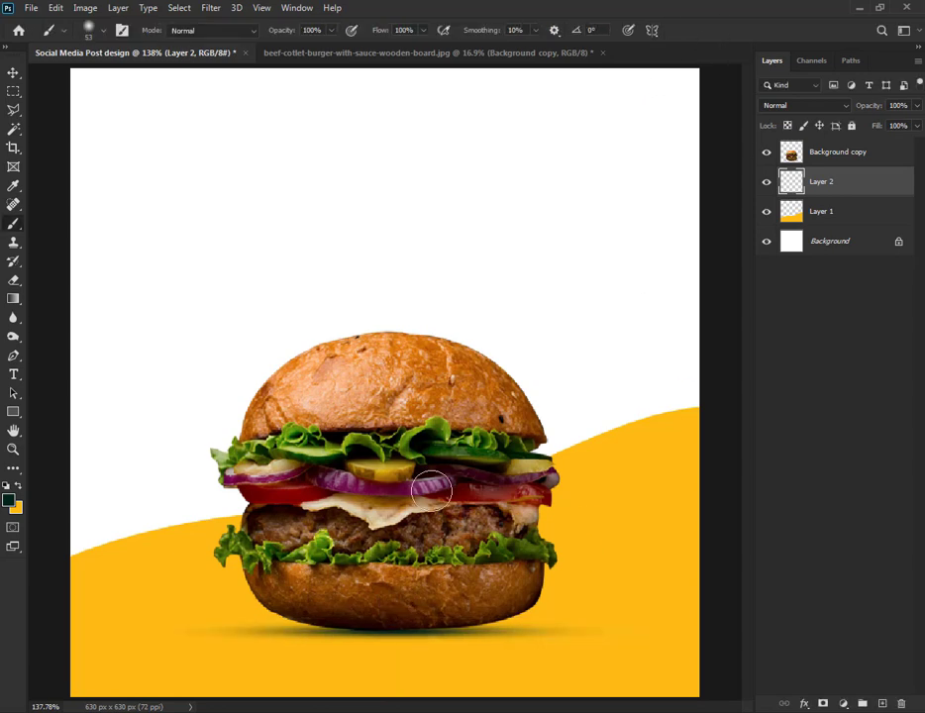
{"action": "left_click", "coordinate": [11, 74]}
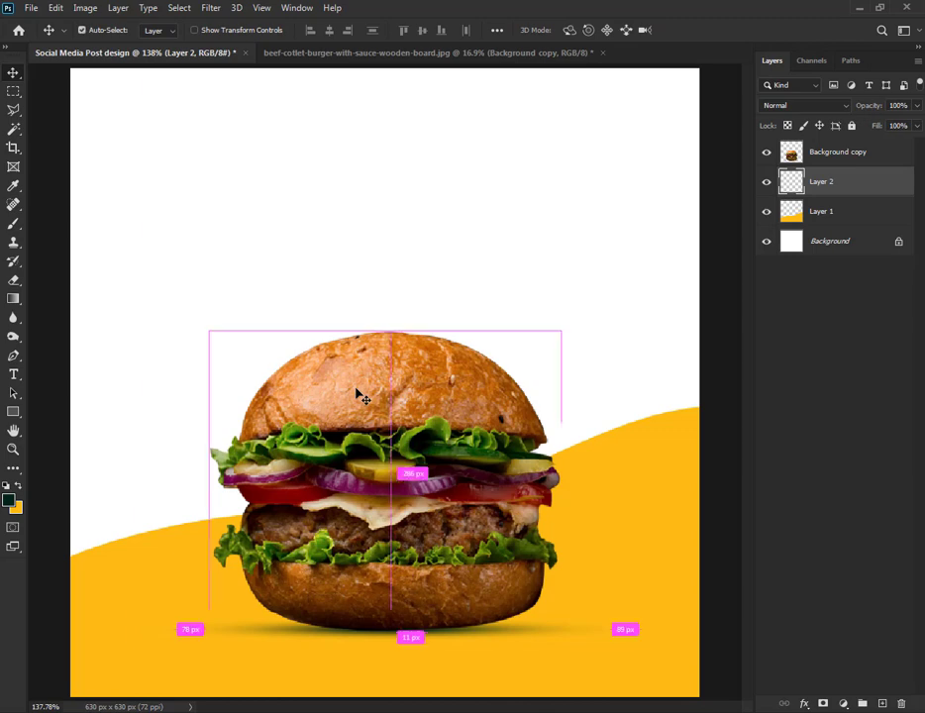
{"action": "key", "text": "ctrl+minus"}
{"action": "key", "text": "ctrl+minus"}
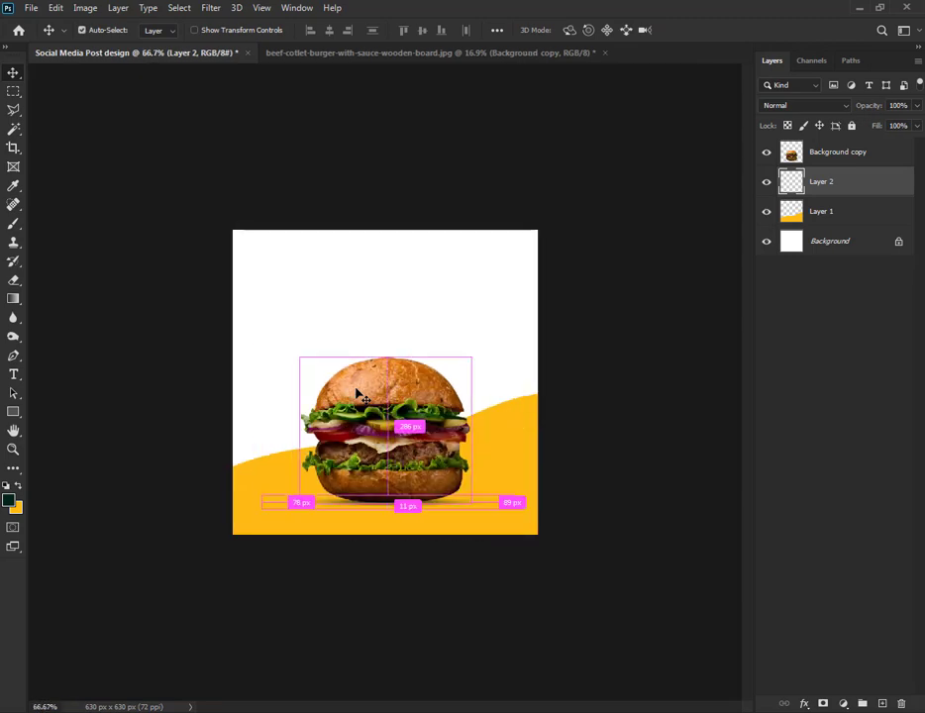
{"action": "key", "text": "ctrl+plus"}
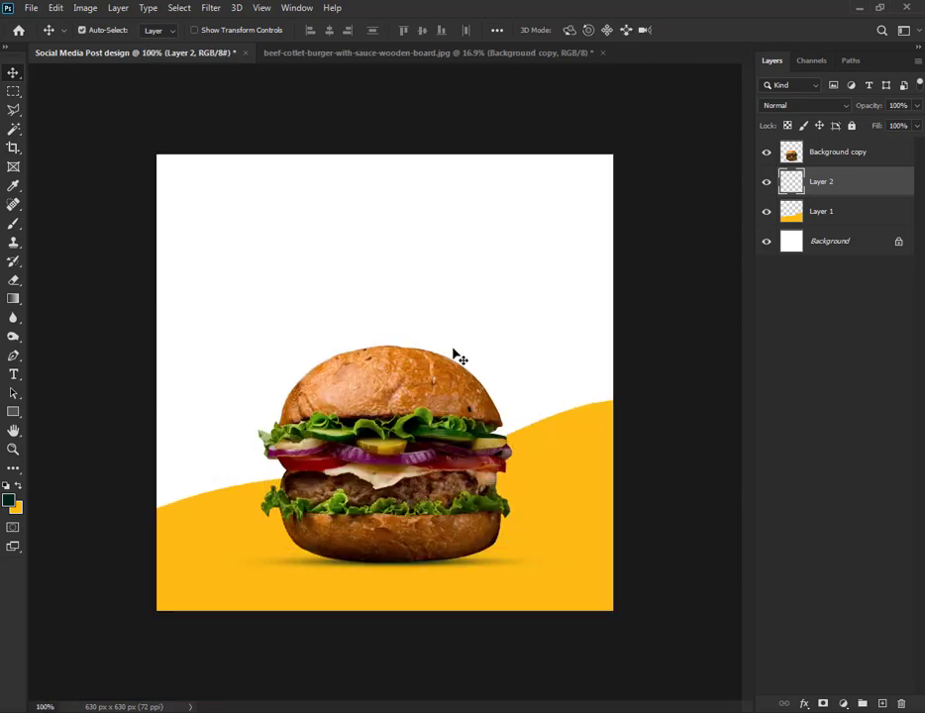
Step: Add a dark teal Solid Color fill layer above the Background
{"action": "left_click", "coordinate": [838, 252]}
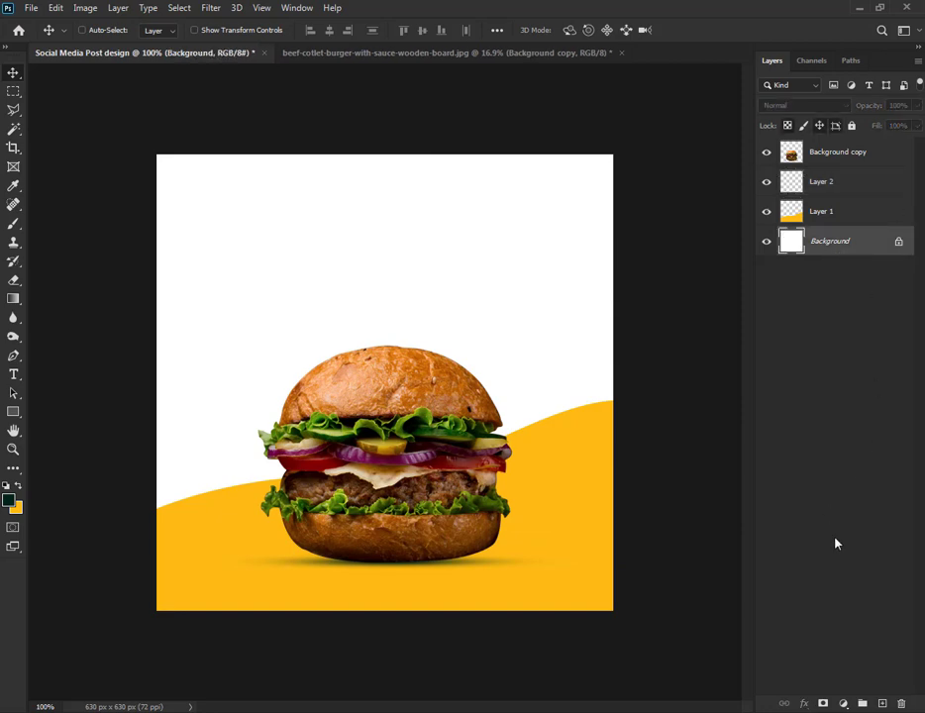
{"action": "left_click", "coordinate": [844, 703]}
{"action": "left_click", "coordinate": [842, 438]}
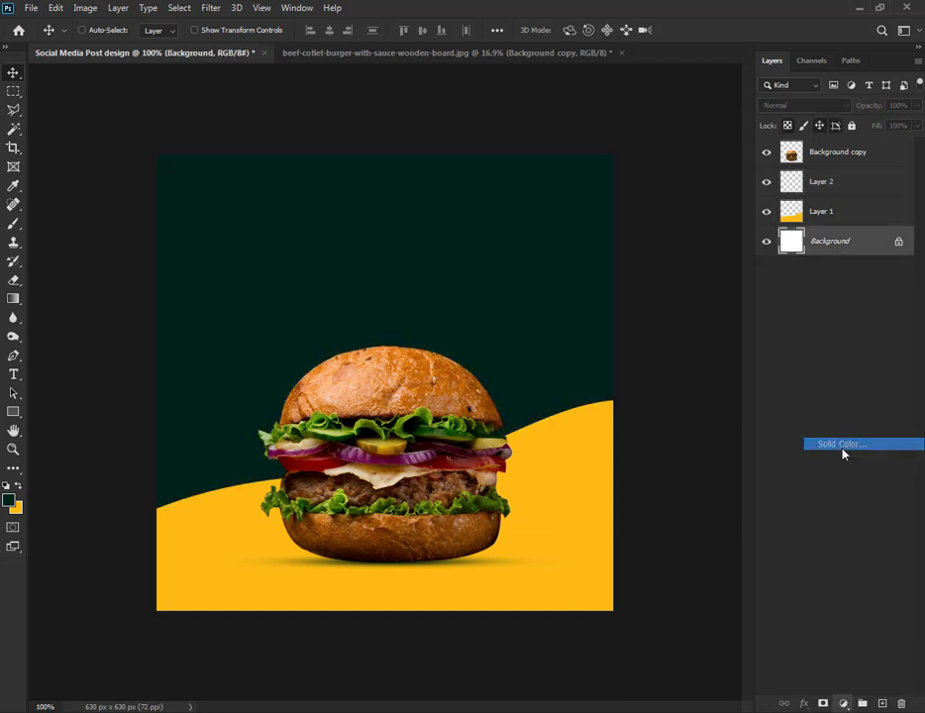
{"action": "left_click", "coordinate": [869, 368]}
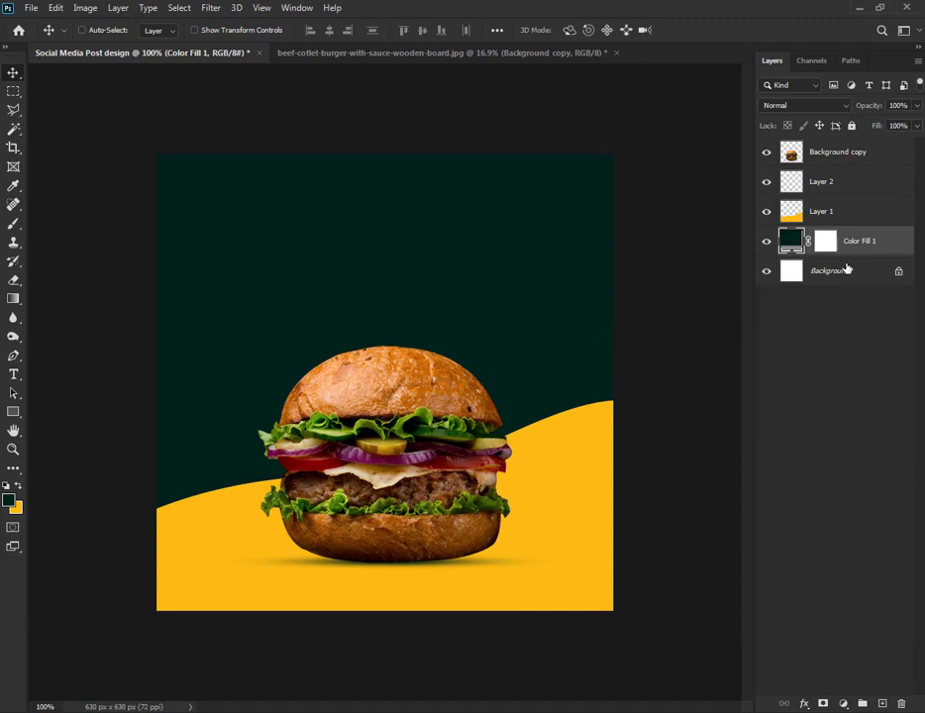
Step: On a new layer, paint a light cyan glow above the burger with a large soft brush
{"action": "left_click", "coordinate": [881, 704]}
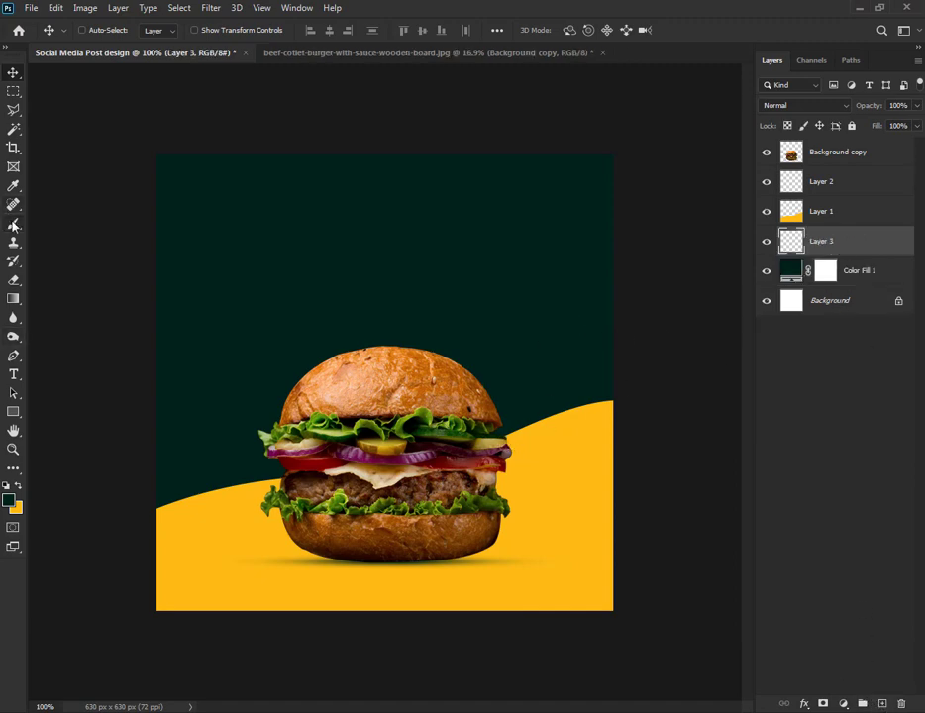
{"action": "left_click", "coordinate": [13, 225]}
{"action": "right_click", "coordinate": [359, 302]}
{"action": "left_click_drag", "start_coordinate": [489, 338], "coordinate": [512, 338]}
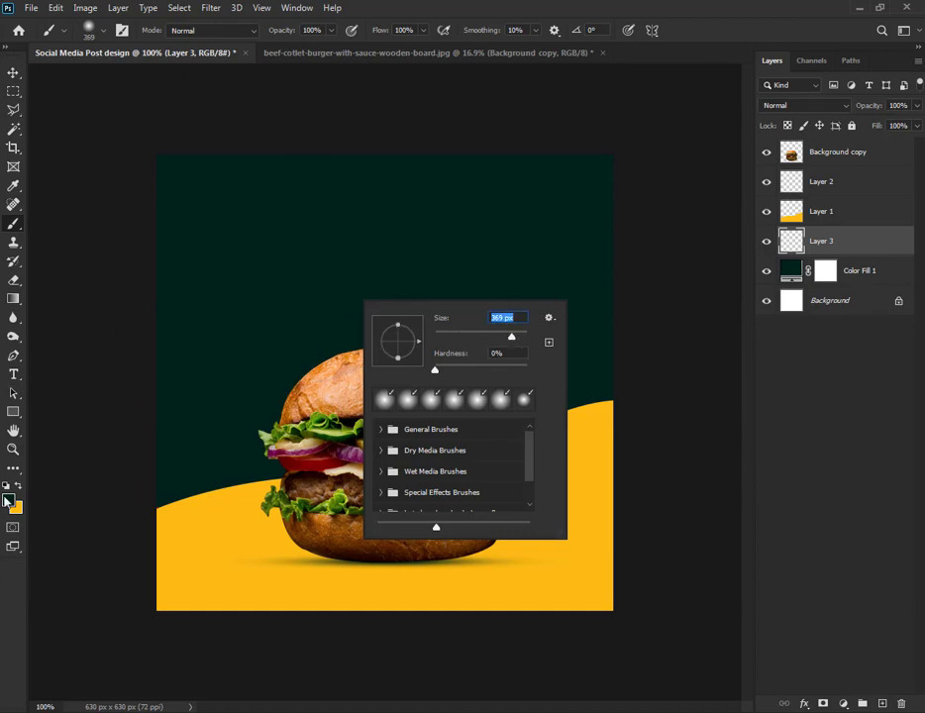
{"action": "left_click", "coordinate": [7, 503]}
{"action": "left_click_drag", "start_coordinate": [613, 445], "coordinate": [562, 373]}
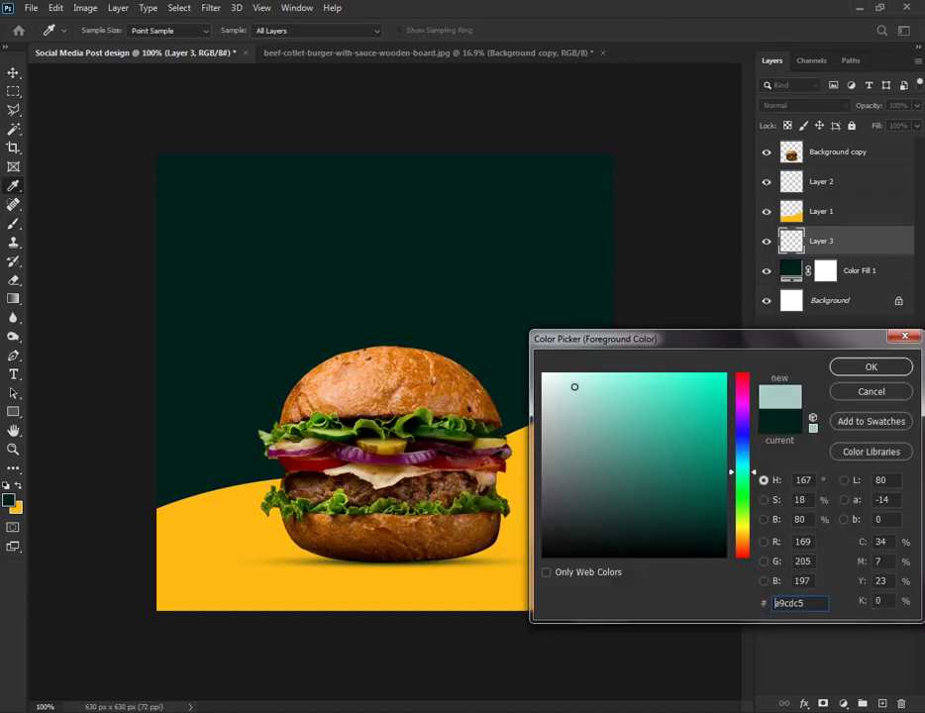
{"action": "left_click", "coordinate": [847, 365]}
{"action": "left_click", "coordinate": [412, 298]}
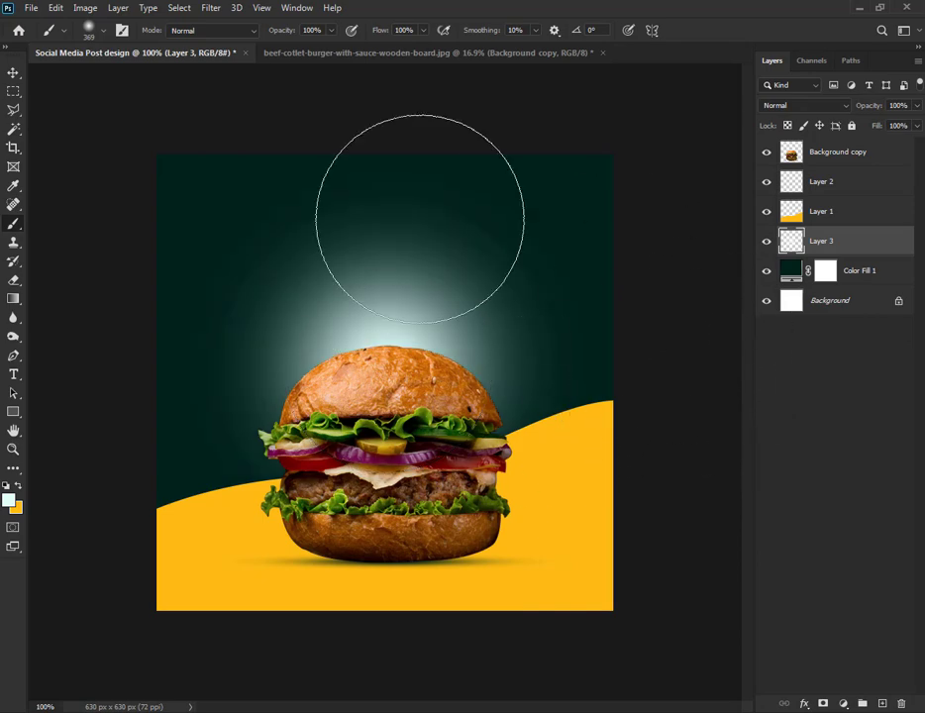
Step: Enlarge the glow behind the burger and lower its layer opacity to 39%
{"action": "left_click", "coordinate": [13, 75]}
{"action": "key", "text": "ctrl+t"}
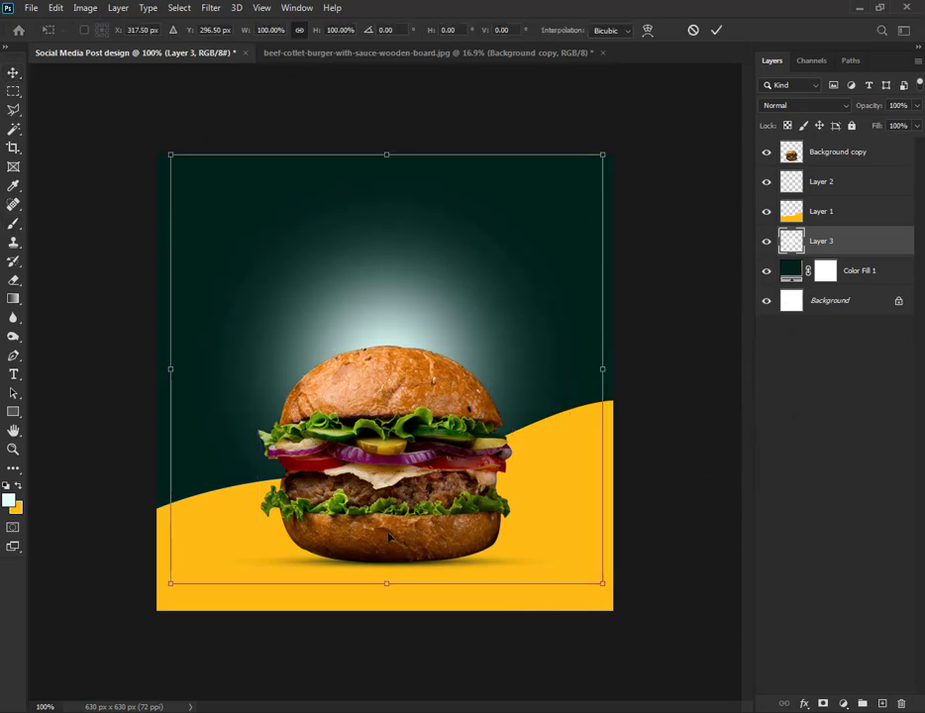
{"action": "left_click_drag", "start_coordinate": [387, 586], "coordinate": [386, 655]}
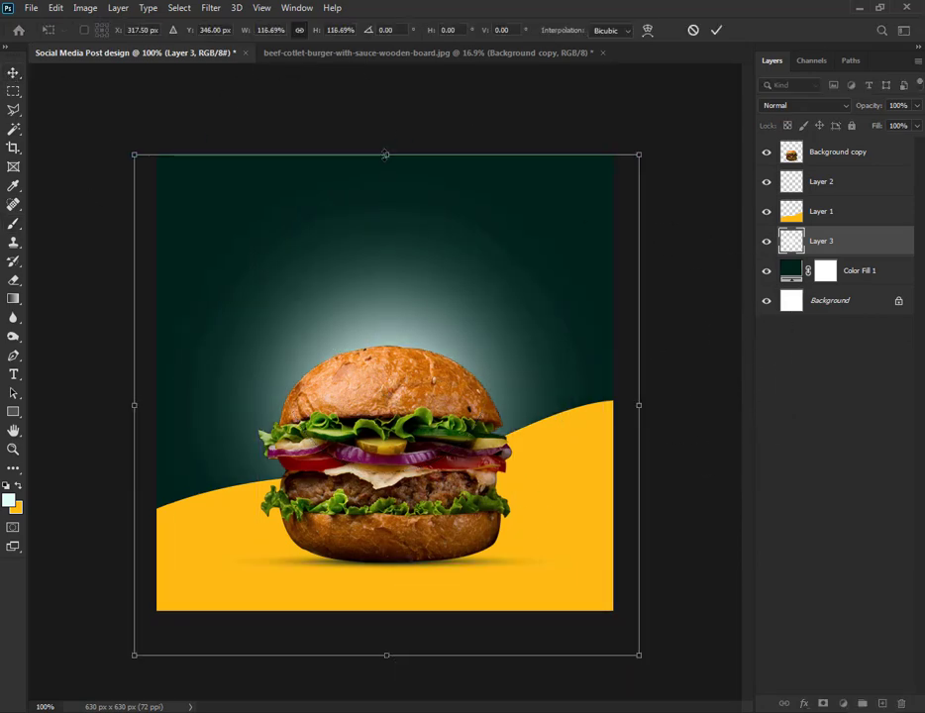
{"action": "left_click_drag", "start_coordinate": [387, 154], "coordinate": [386, 113]}
{"action": "left_click_drag", "start_coordinate": [430, 291], "coordinate": [430, 322]}
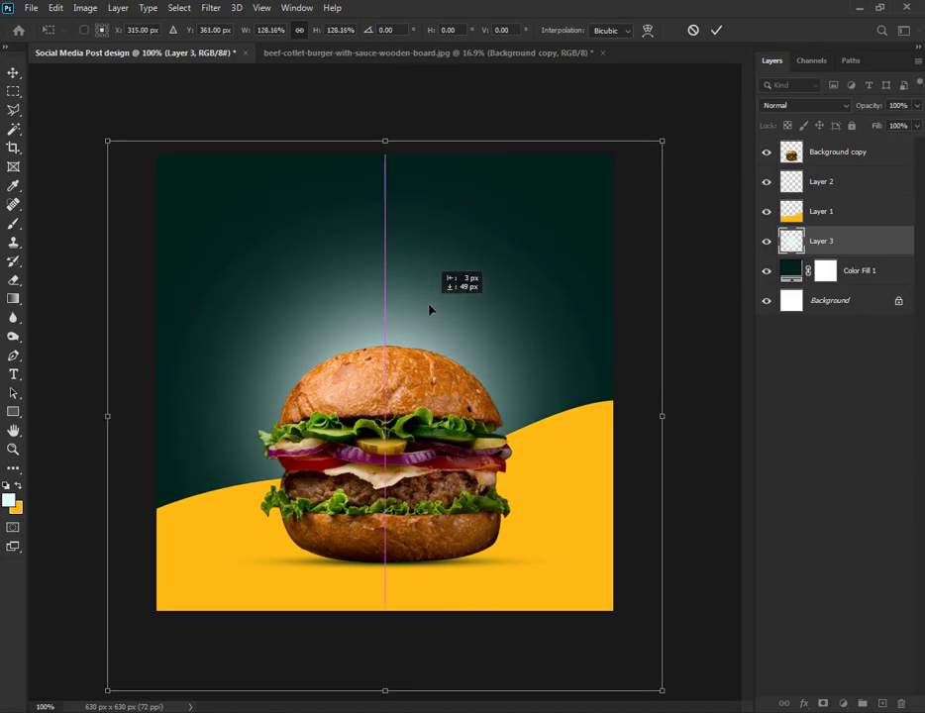
{"action": "left_click", "coordinate": [716, 30]}
{"action": "mouse_move", "coordinate": [865, 108]}
{"action": "left_mouse_down"}
{"action": "mouse_move", "coordinate": [808, 107]}
{"action": "mouse_move", "coordinate": [823, 107]}
{"action": "left_mouse_up"}
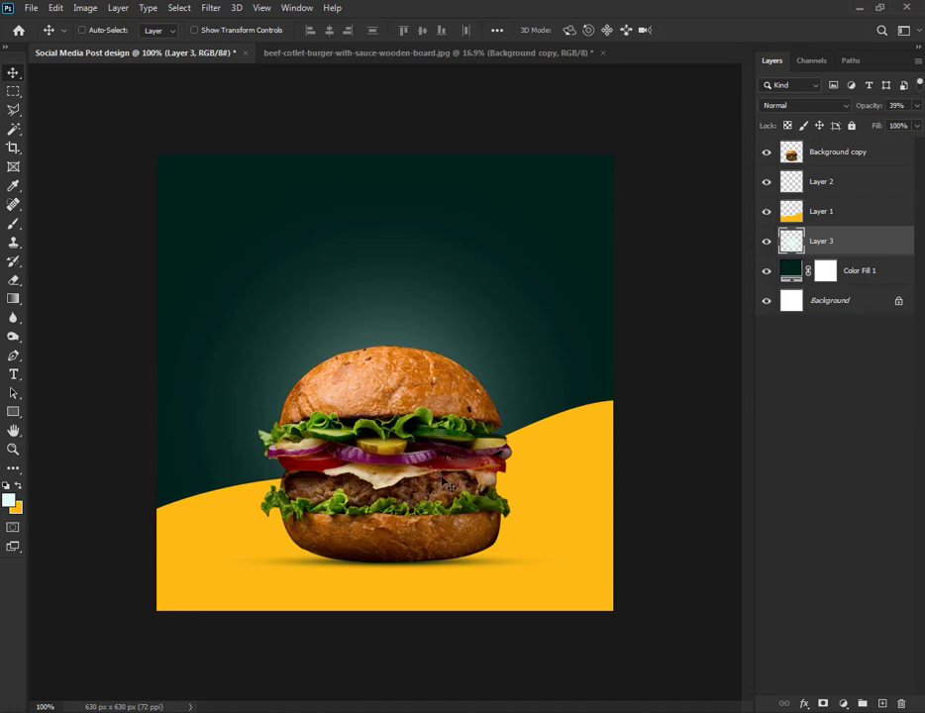
Step: Draw a circle above the burger with no fill and a 30 px light cyan outline
{"action": "left_click", "coordinate": [14, 413]}
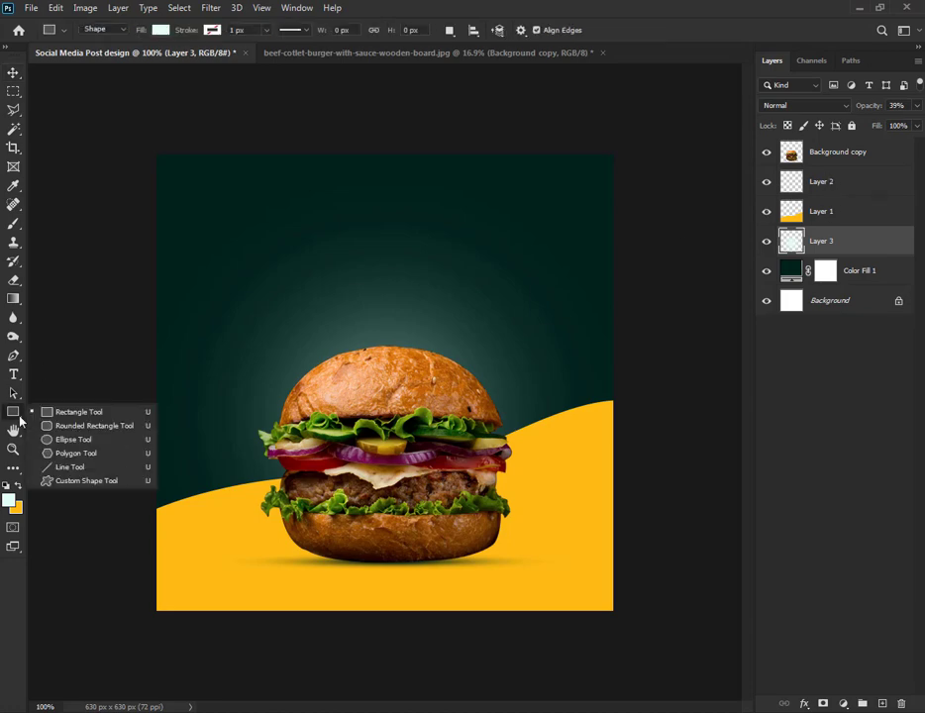
{"action": "left_click", "coordinate": [62, 438]}
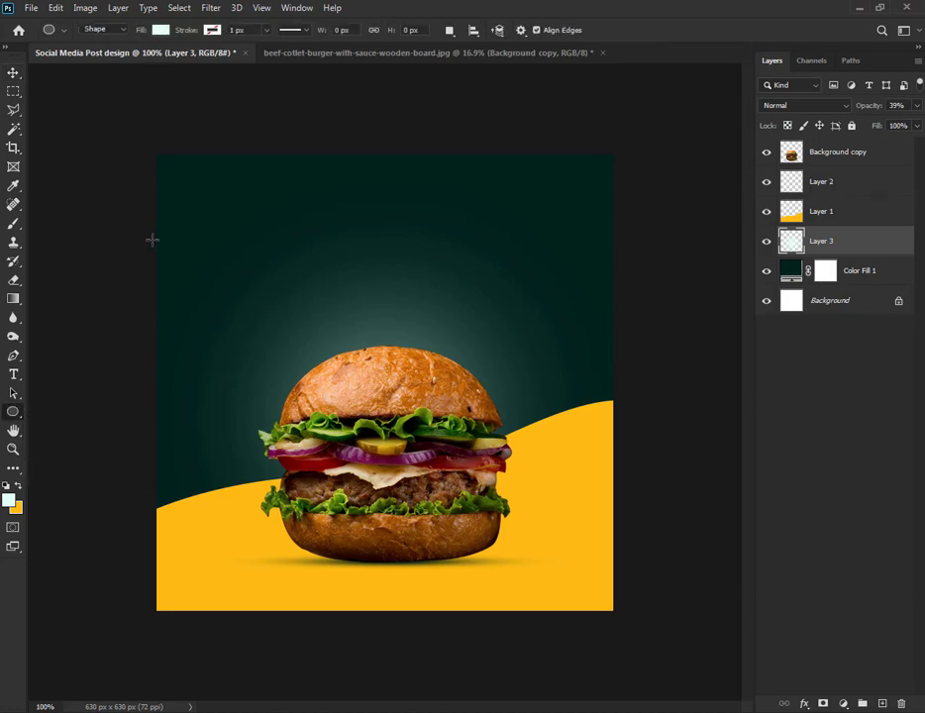
{"action": "left_click_drag", "start_coordinate": [242, 240], "coordinate": [426, 424]}
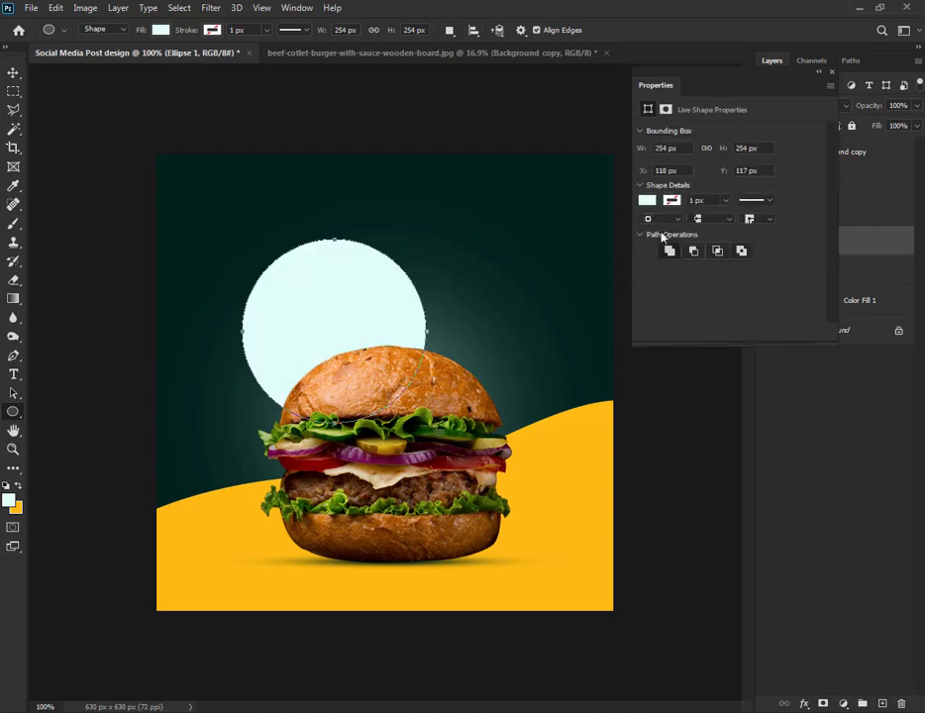
{"action": "left_click", "coordinate": [647, 202]}
{"action": "left_click", "coordinate": [655, 228]}
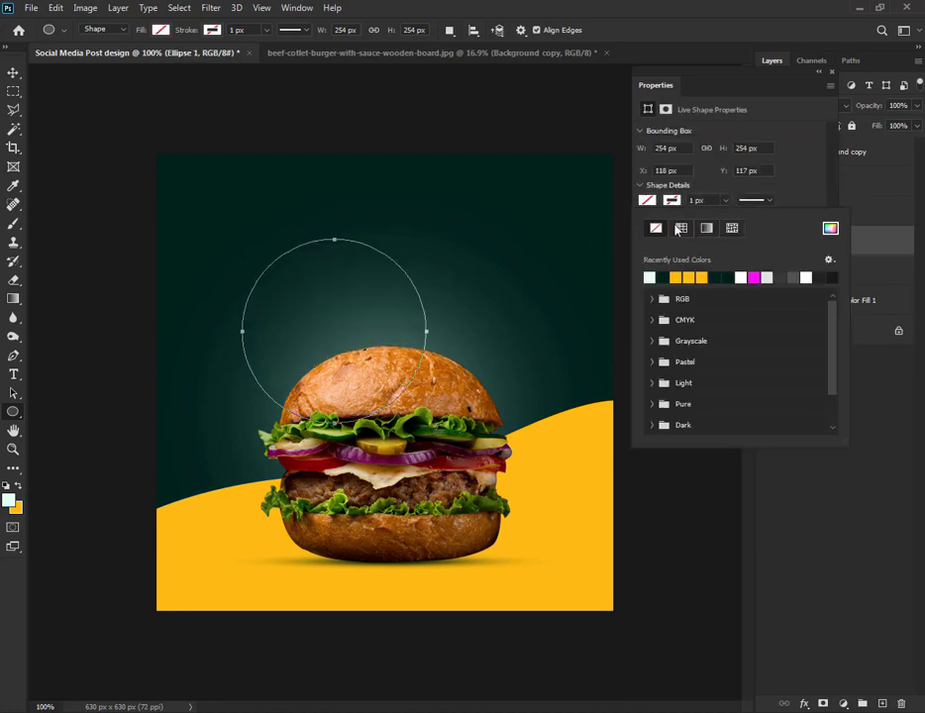
{"action": "left_click", "coordinate": [652, 276]}
{"action": "left_click", "coordinate": [726, 201]}
{"action": "left_click_drag", "start_coordinate": [717, 216], "coordinate": [761, 220]}
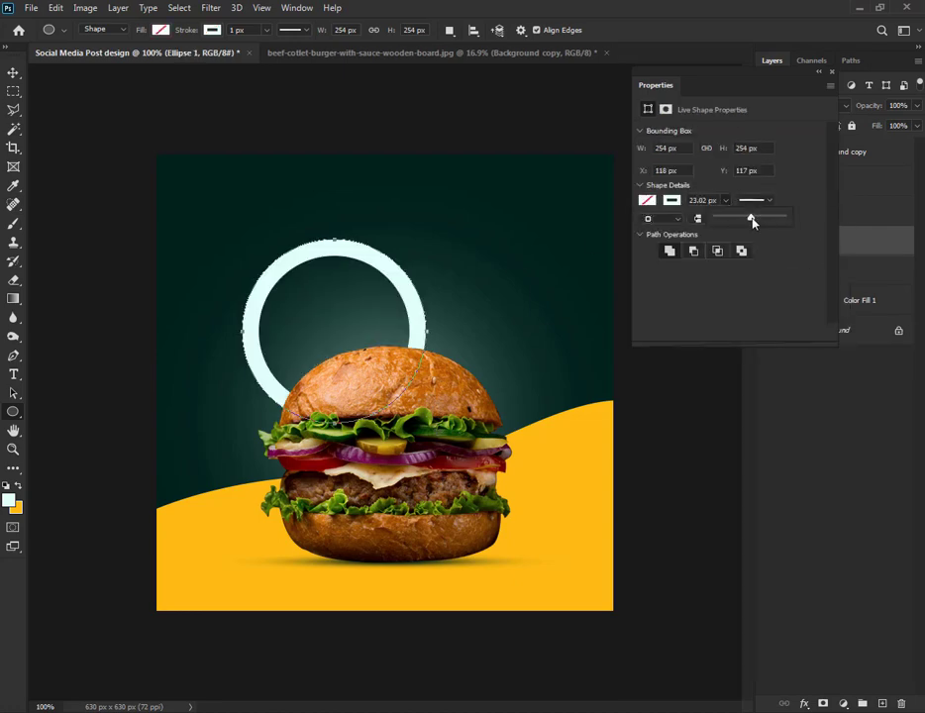
Step: Move the ring to the top-left, drop its opacity to 2%, and place a duplicate toward the top-right
{"action": "left_click", "coordinate": [12, 72]}
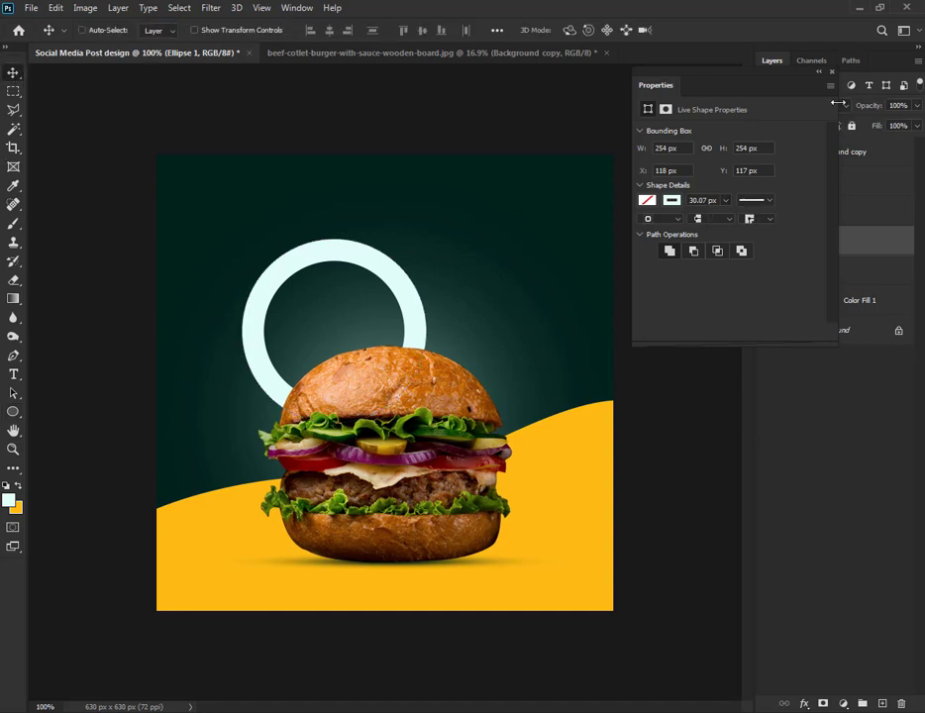
{"action": "left_click", "coordinate": [829, 73]}
{"action": "left_click_drag", "start_coordinate": [388, 265], "coordinate": [192, 115]}
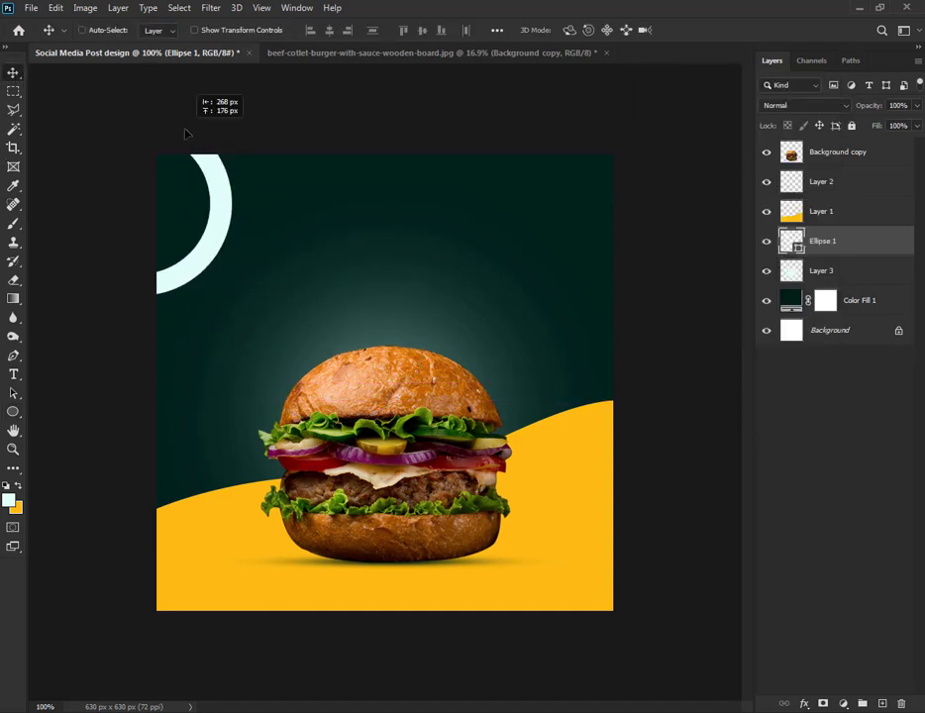
{"action": "left_click_drag", "start_coordinate": [884, 105], "coordinate": [787, 105]}
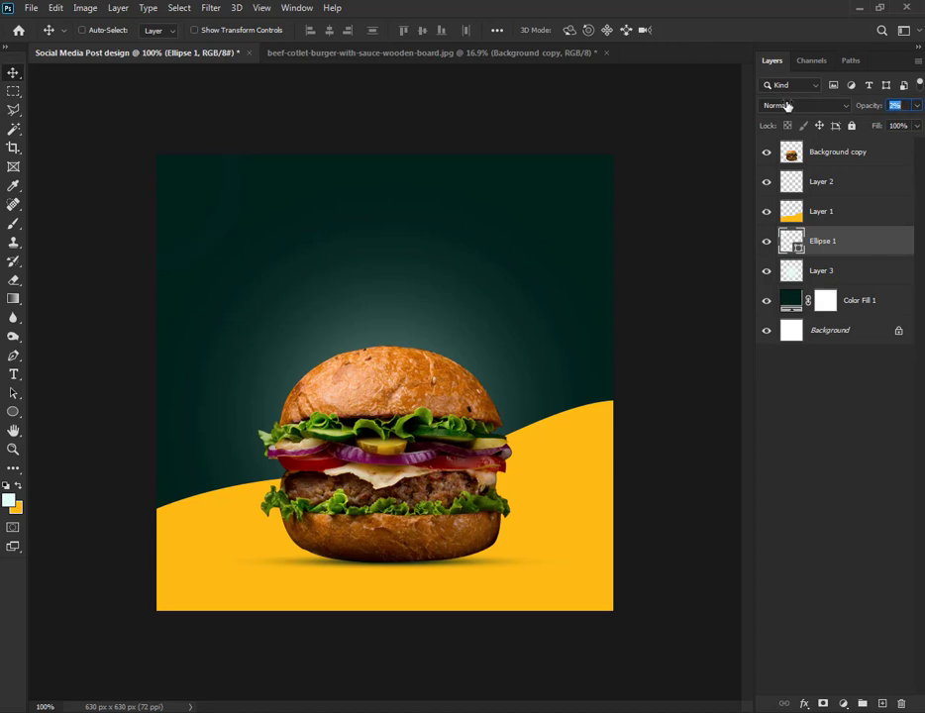
{"action": "mouse_move", "coordinate": [413, 234]}
{"action": "left_mouse_down"}
{"action": "mouse_move", "coordinate": [676, 432]}
{"action": "mouse_move", "coordinate": [620, 393]}
{"action": "mouse_move", "coordinate": [586, 186]}
{"action": "mouse_move", "coordinate": [557, 116]}
{"action": "mouse_move", "coordinate": [570, 126]}
{"action": "left_mouse_up"}
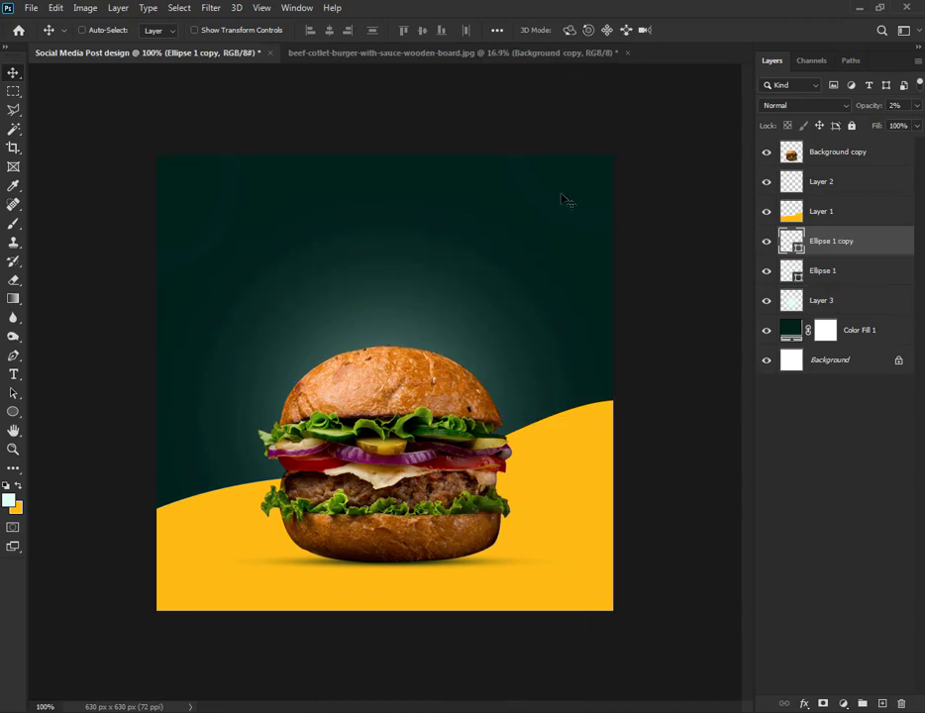
{"action": "mouse_move", "coordinate": [560, 200]}
{"action": "left_mouse_down"}
{"action": "mouse_move", "coordinate": [455, 137]}
{"action": "mouse_move", "coordinate": [438, 149]}
{"action": "mouse_move", "coordinate": [440, 163]}
{"action": "mouse_move", "coordinate": [503, 236]}
{"action": "left_mouse_up"}
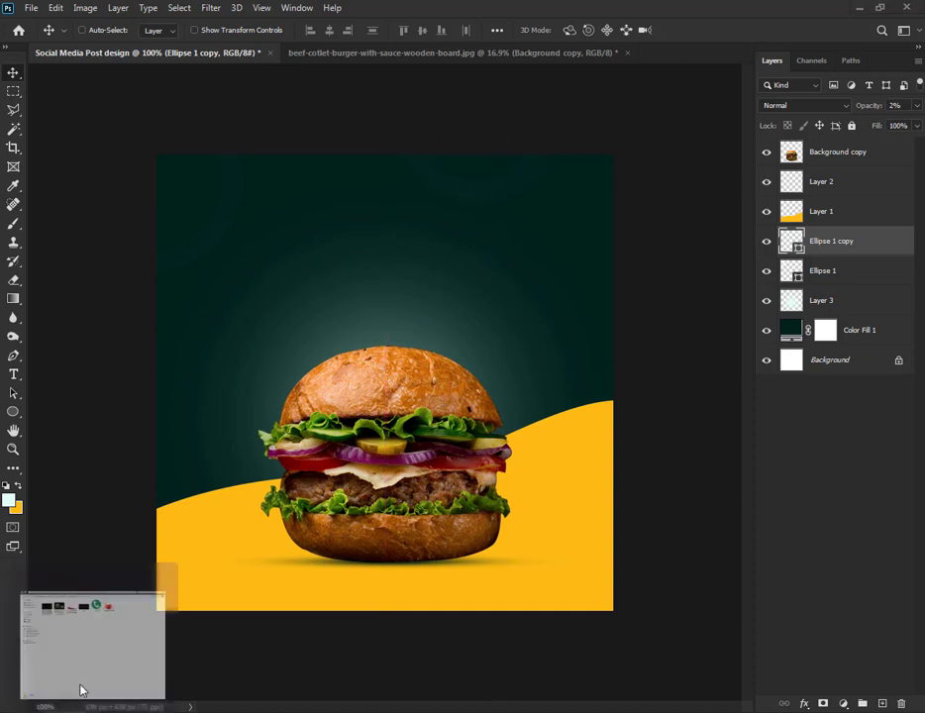
Step: Drag PngItem_1841919 onto the canvas, scale it to 29.41%, and set it at the top-right
{"action": "left_click", "coordinate": [79, 688]}
{"action": "mouse_move", "coordinate": [565, 114]}
{"action": "left_mouse_down"}
{"action": "mouse_move", "coordinate": [357, 711]}
{"action": "mouse_move", "coordinate": [385, 636]}
{"action": "left_mouse_up"}
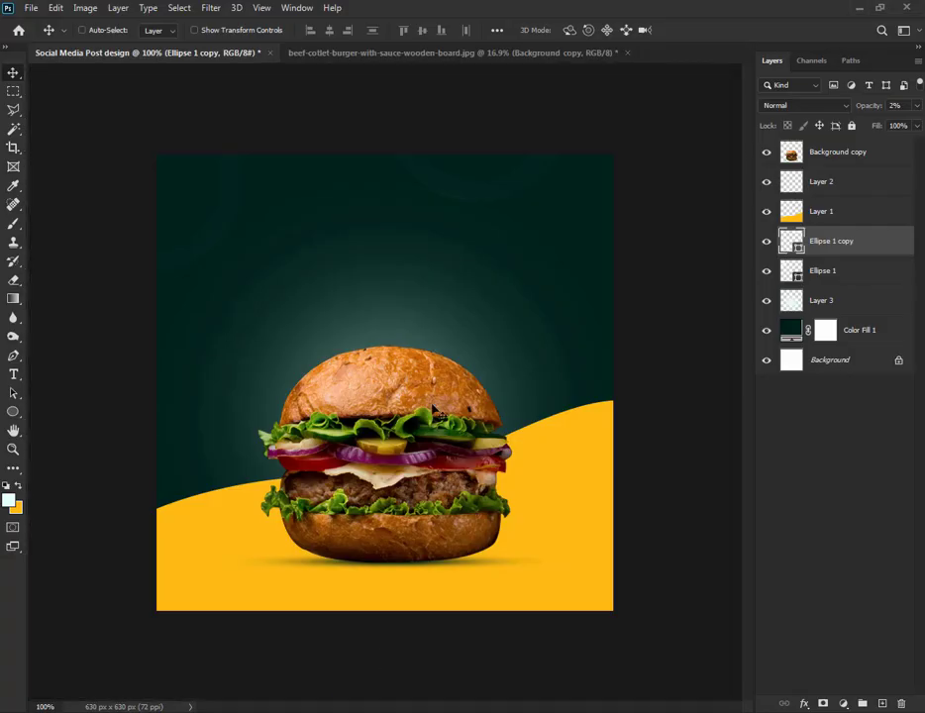
{"action": "left_click_drag", "start_coordinate": [431, 332], "coordinate": [464, 204]}
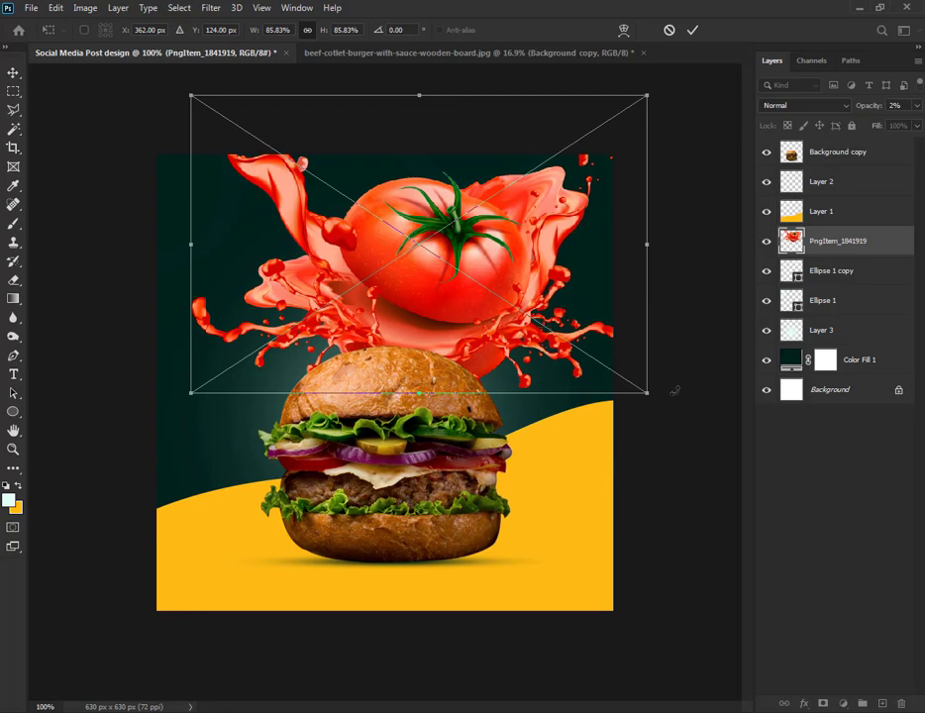
{"action": "left_click_drag", "start_coordinate": [654, 391], "coordinate": [308, 198]}
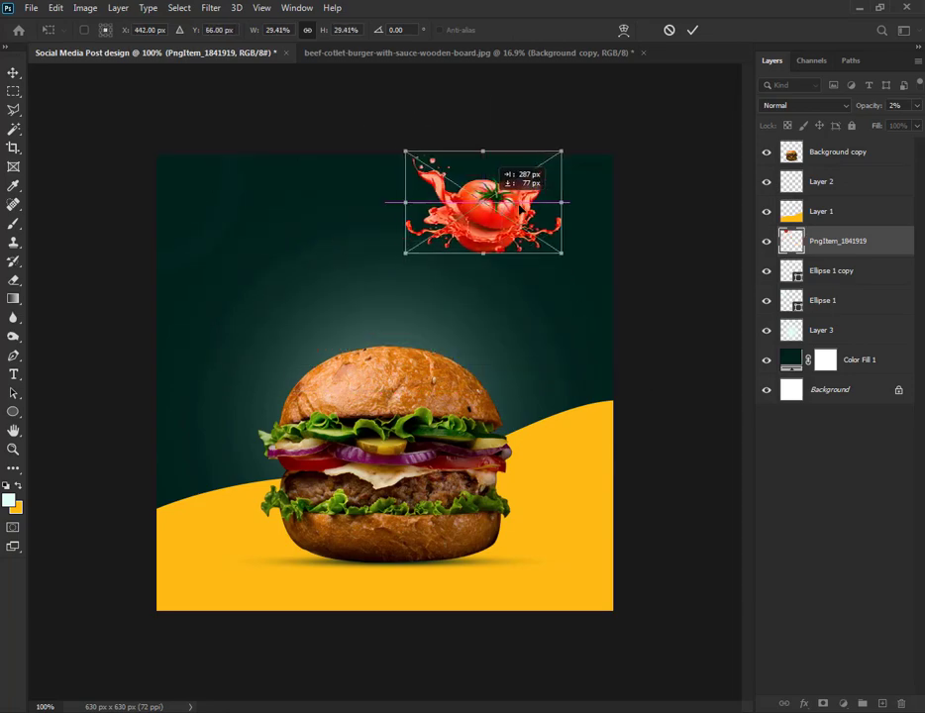
{"action": "mouse_move", "coordinate": [278, 148]}
{"action": "left_mouse_down"}
{"action": "mouse_move", "coordinate": [531, 216]}
{"action": "mouse_move", "coordinate": [578, 203]}
{"action": "mouse_move", "coordinate": [568, 203]}
{"action": "left_mouse_up"}
{"action": "left_click", "coordinate": [693, 31]}
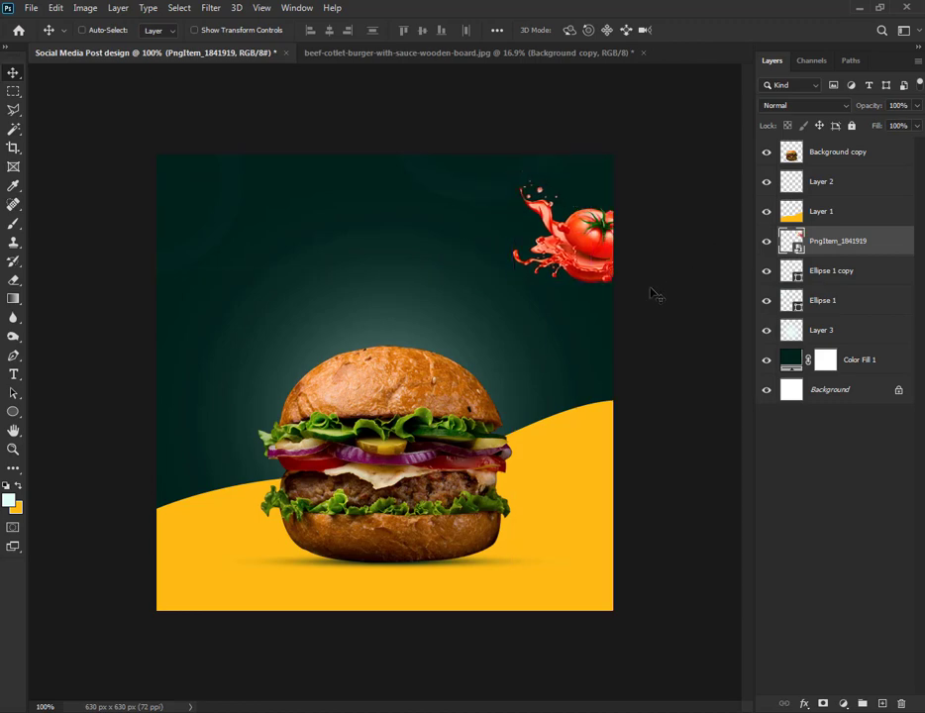
Step: Enlarge the tomato slightly and rotate it at the top-right edge
{"action": "key", "text": "ctrl+t"}
{"action": "mouse_move", "coordinate": [520, 296]}
{"action": "left_mouse_down"}
{"action": "mouse_move", "coordinate": [497, 310]}
{"action": "mouse_move", "coordinate": [528, 301]}
{"action": "left_mouse_up"}
{"action": "mouse_move", "coordinate": [673, 149]}
{"action": "left_mouse_down"}
{"action": "mouse_move", "coordinate": [625, 126]}
{"action": "mouse_move", "coordinate": [657, 141]}
{"action": "left_mouse_up"}
{"action": "left_click", "coordinate": [693, 30]}
Step: Place a tomato copy at the lower-left edge and stack both tomato layers above the burger
{"action": "mouse_move", "coordinate": [624, 244]}
{"action": "left_mouse_down"}
{"action": "mouse_move", "coordinate": [132, 403]}
{"action": "mouse_move", "coordinate": [199, 450]}
{"action": "left_mouse_up"}
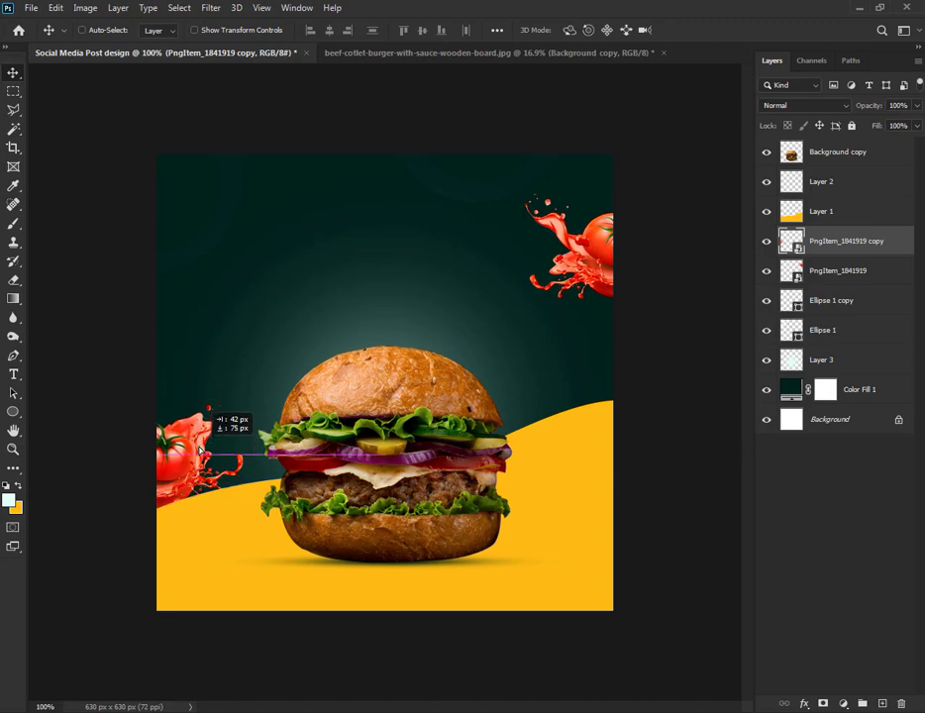
{"action": "left_click_drag", "start_coordinate": [843, 241], "coordinate": [845, 147]}
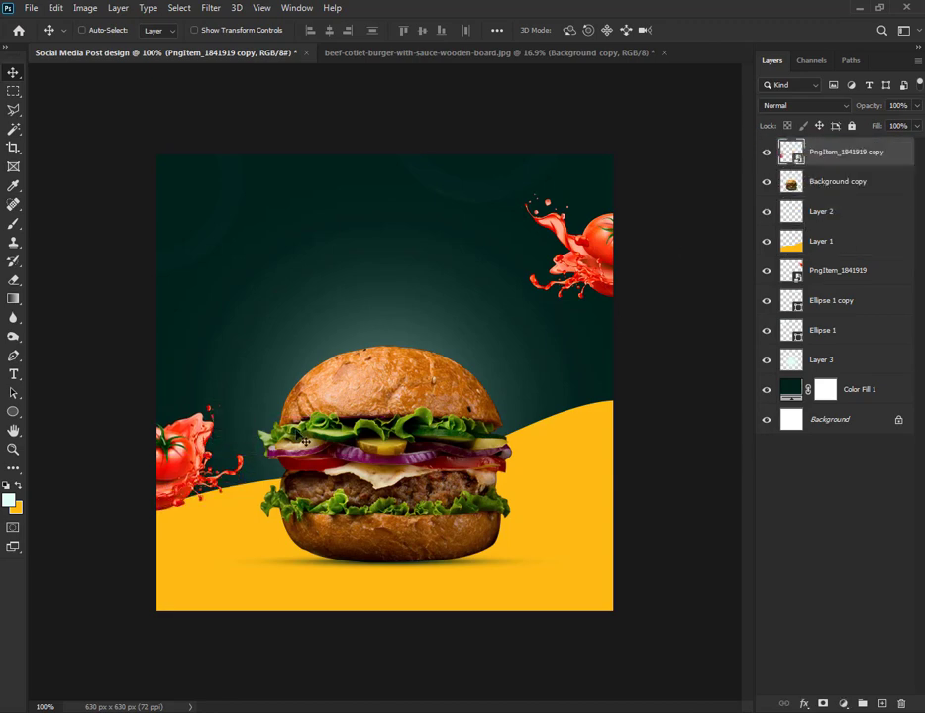
{"action": "left_click_drag", "start_coordinate": [238, 460], "coordinate": [228, 537]}
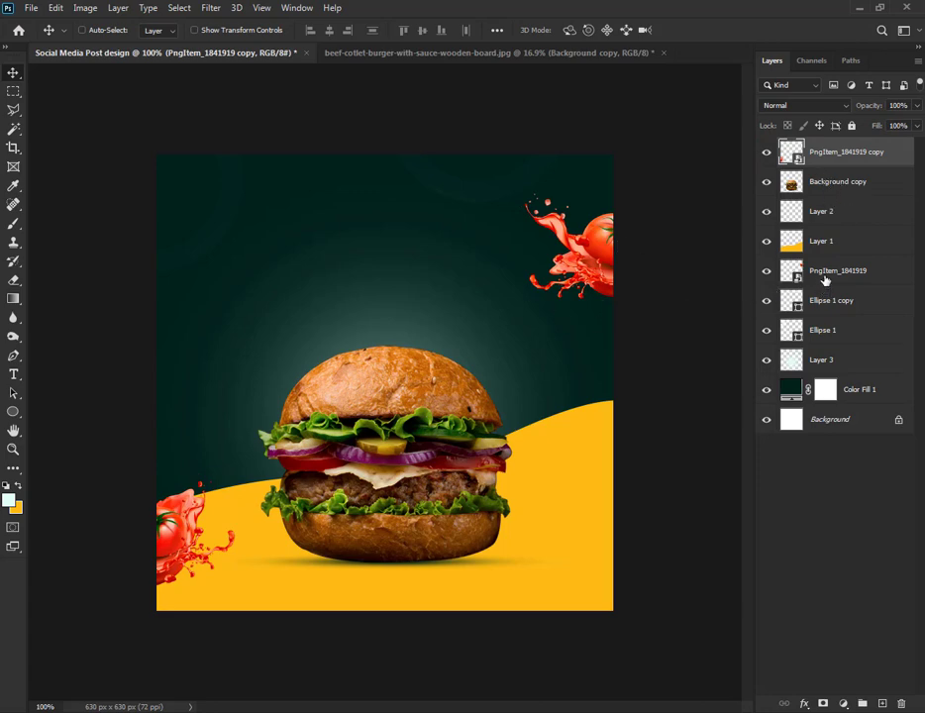
{"action": "mouse_move", "coordinate": [827, 272]}
{"action": "left_mouse_down"}
{"action": "mouse_move", "coordinate": [813, 201]}
{"action": "mouse_move", "coordinate": [840, 157]}
{"action": "left_mouse_up"}
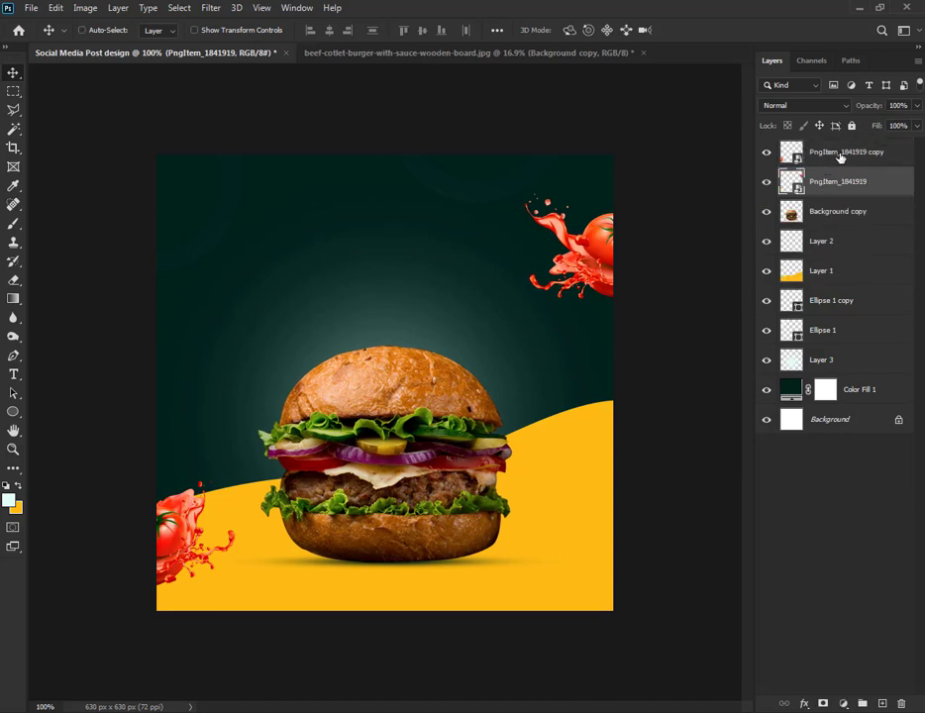
{"action": "left_click", "coordinate": [840, 155], "text": "shift"}
{"action": "left_click", "coordinate": [841, 155]}
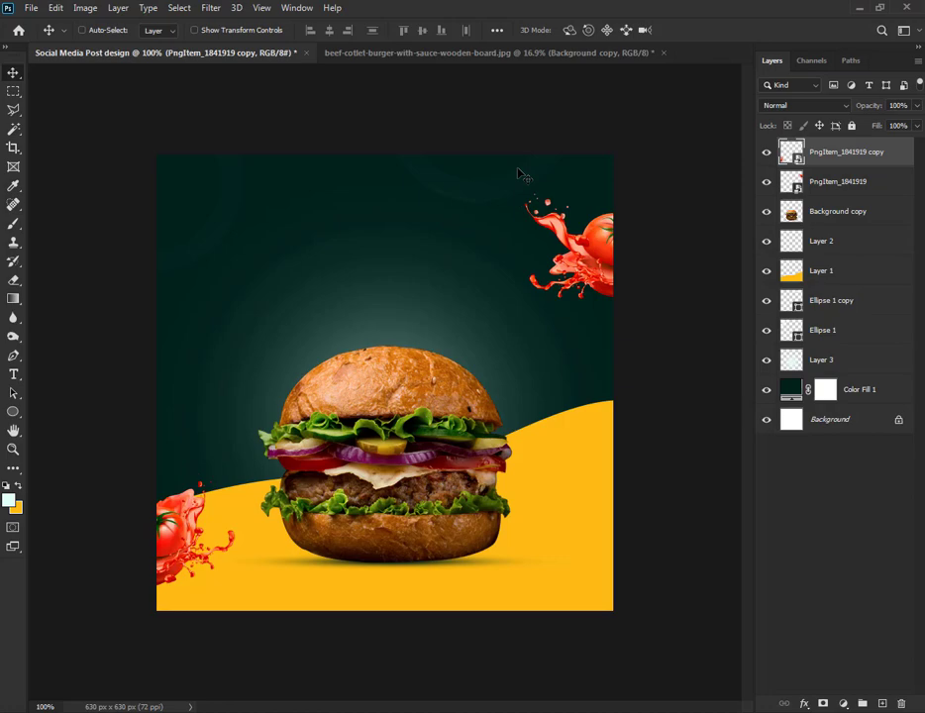
Step: Give the left tomato a 3 px Motion Blur, copy it to the other tomato, and drag in the chili image
{"action": "left_click", "coordinate": [211, 8]}
{"action": "mouse_move", "coordinate": [219, 171]}
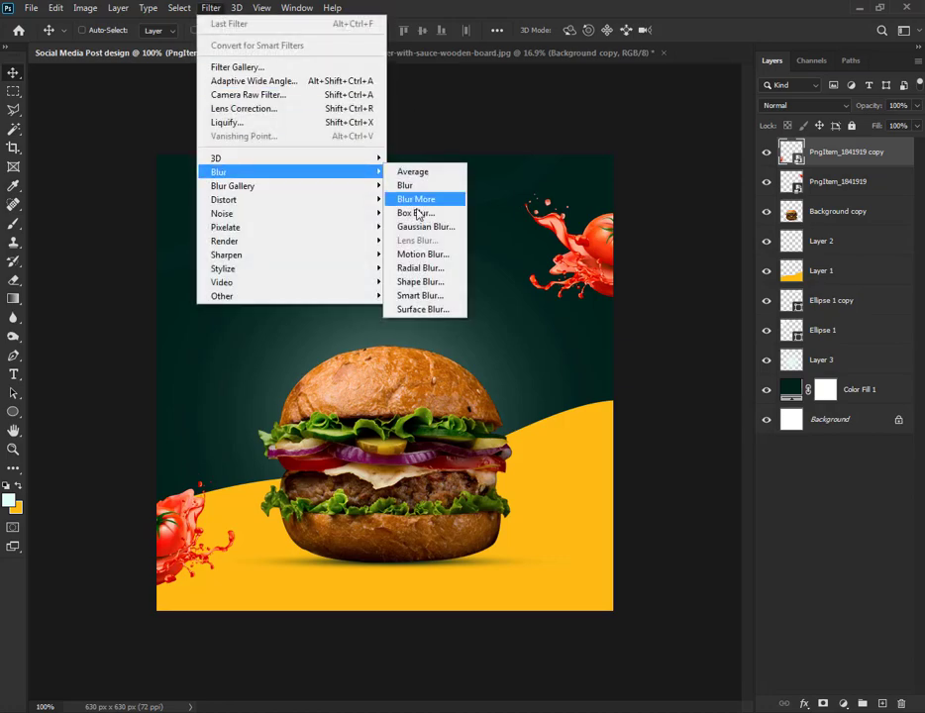
{"action": "left_click", "coordinate": [424, 255]}
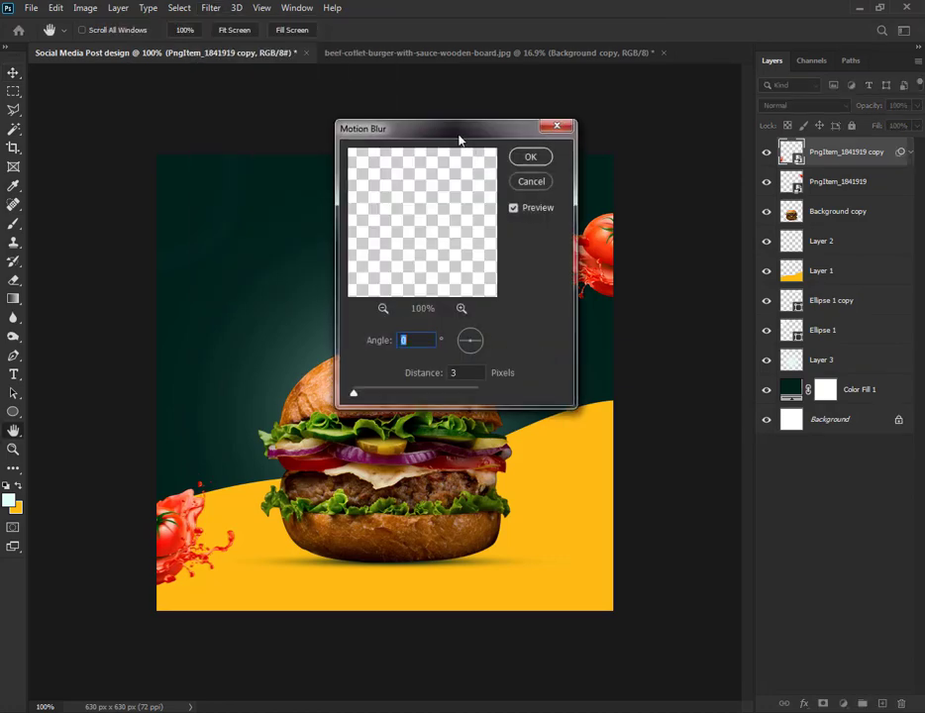
{"action": "left_click_drag", "start_coordinate": [459, 141], "coordinate": [356, 161]}
{"action": "mouse_move", "coordinate": [270, 416]}
{"action": "left_mouse_down"}
{"action": "mouse_move", "coordinate": [279, 414]}
{"action": "mouse_move", "coordinate": [255, 415]}
{"action": "left_mouse_up"}
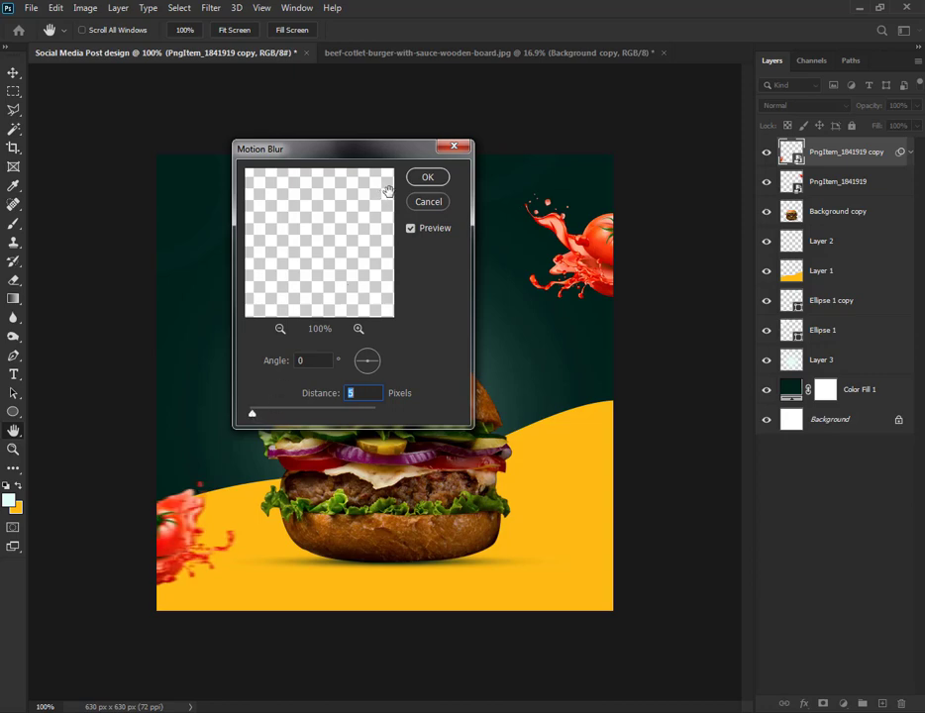
{"action": "left_click_drag", "start_coordinate": [257, 416], "coordinate": [250, 413]}
{"action": "left_click", "coordinate": [436, 177]}
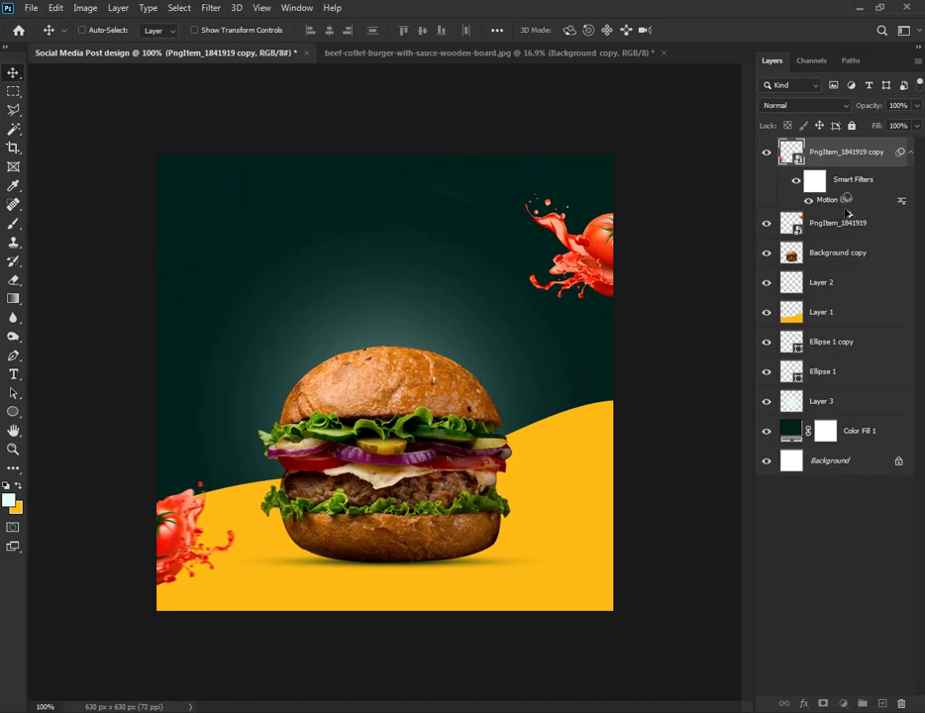
{"action": "left_click_drag", "start_coordinate": [847, 204], "coordinate": [846, 226]}
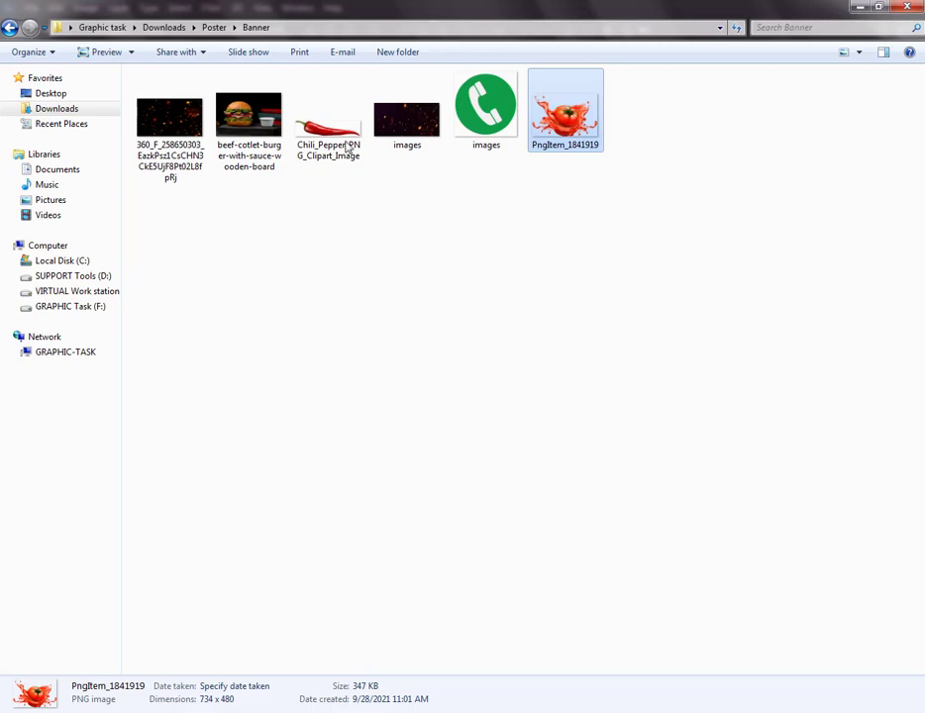
{"action": "mouse_move", "coordinate": [349, 147]}
{"action": "left_mouse_down"}
{"action": "mouse_move", "coordinate": [394, 694]}
{"action": "mouse_move", "coordinate": [330, 392]}
{"action": "left_mouse_up"}
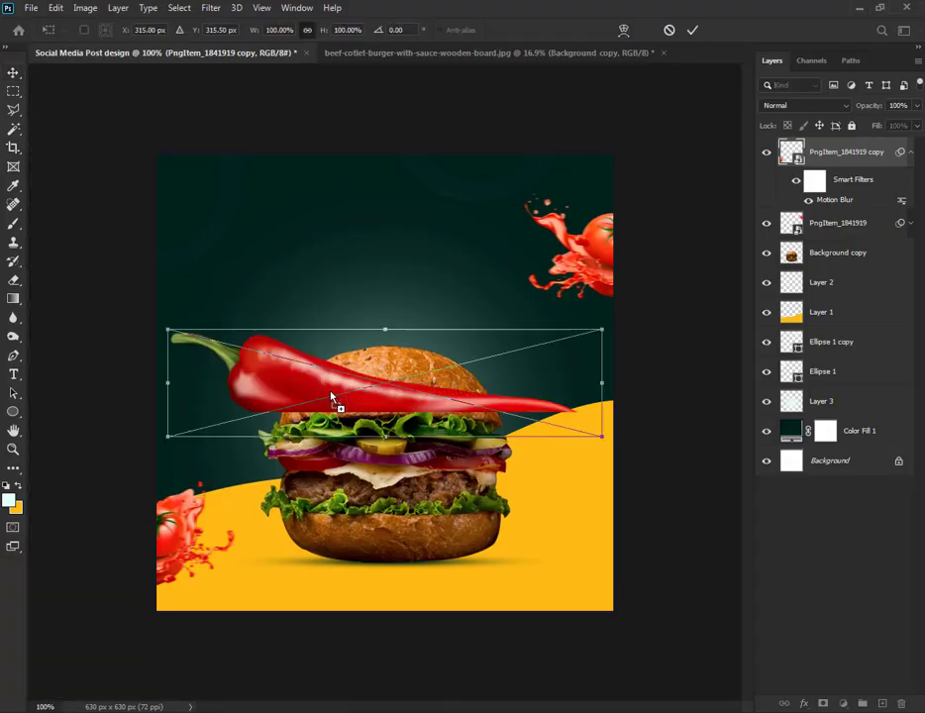
Step: Place the chili tilted about 30° at the upper-left and drag a copy to the lower right
{"action": "mouse_move", "coordinate": [577, 424]}
{"action": "left_mouse_down"}
{"action": "mouse_move", "coordinate": [530, 517]}
{"action": "mouse_move", "coordinate": [283, 323]}
{"action": "left_mouse_up"}
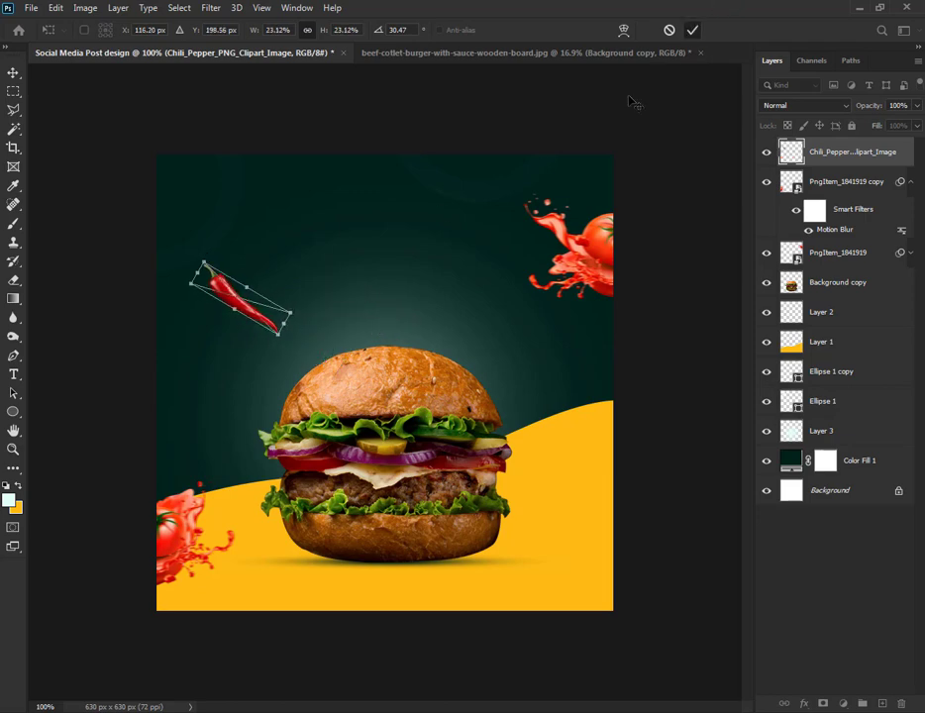
{"action": "key", "text": "Return"}
{"action": "mouse_move", "coordinate": [248, 297]}
{"action": "left_mouse_down"}
{"action": "mouse_move", "coordinate": [320, 274]}
{"action": "mouse_move", "coordinate": [234, 250]}
{"action": "mouse_move", "coordinate": [630, 502]}
{"action": "mouse_move", "coordinate": [667, 547]}
{"action": "mouse_move", "coordinate": [670, 491]}
{"action": "left_mouse_up"}
Step: Nudge the chili copy up-right and rotate it about 24° over the wave's right edge
{"action": "key", "text": "ctrl+t"}
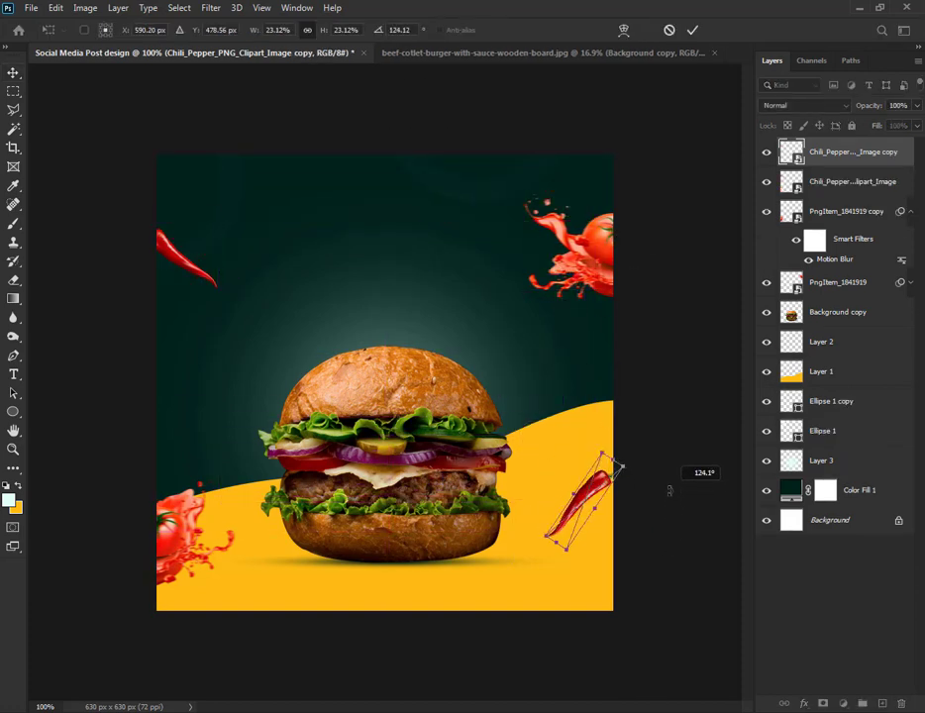
{"action": "left_click_drag", "start_coordinate": [594, 501], "coordinate": [619, 476]}
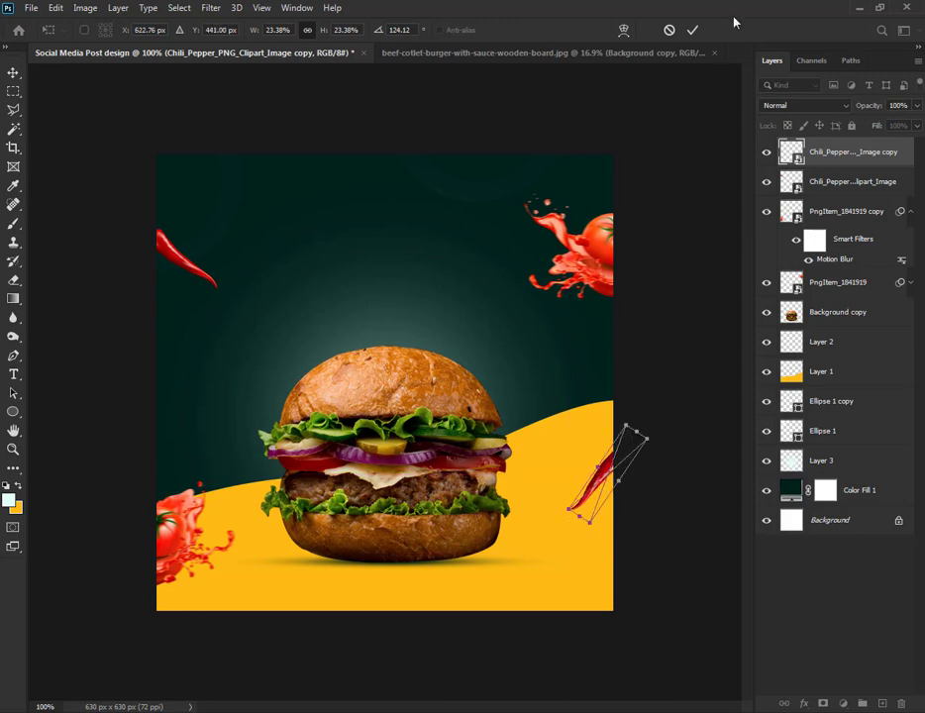
{"action": "left_click", "coordinate": [696, 30]}
{"action": "key", "text": "ctrl+t"}
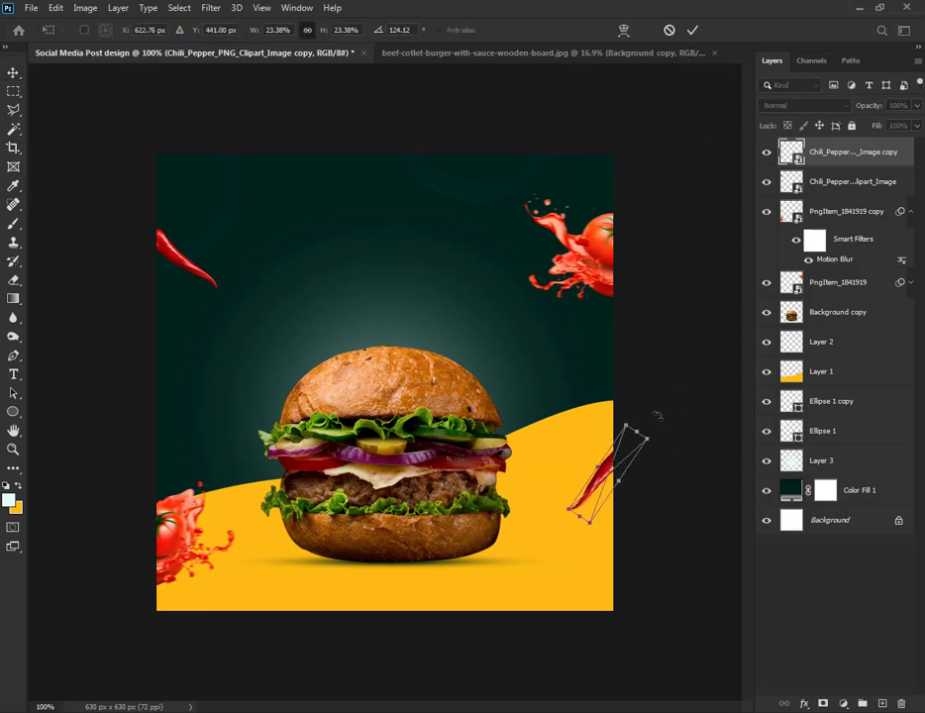
{"action": "left_click_drag", "start_coordinate": [436, 351], "coordinate": [489, 314]}
{"action": "left_click", "coordinate": [690, 30]}
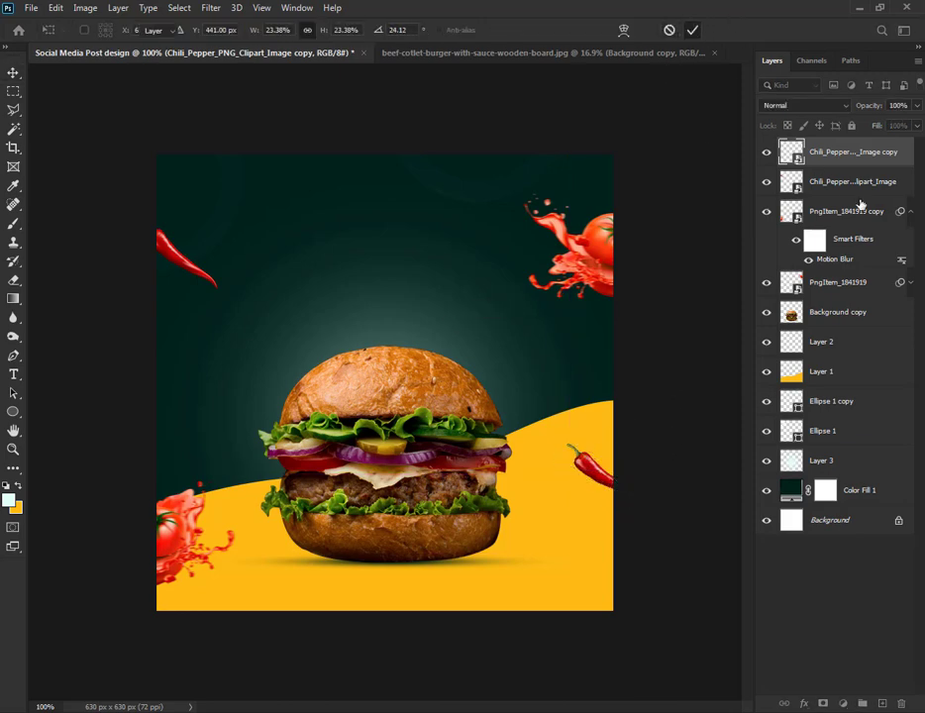
{"action": "left_click", "coordinate": [211, 8]}
{"action": "mouse_move", "coordinate": [289, 172]}
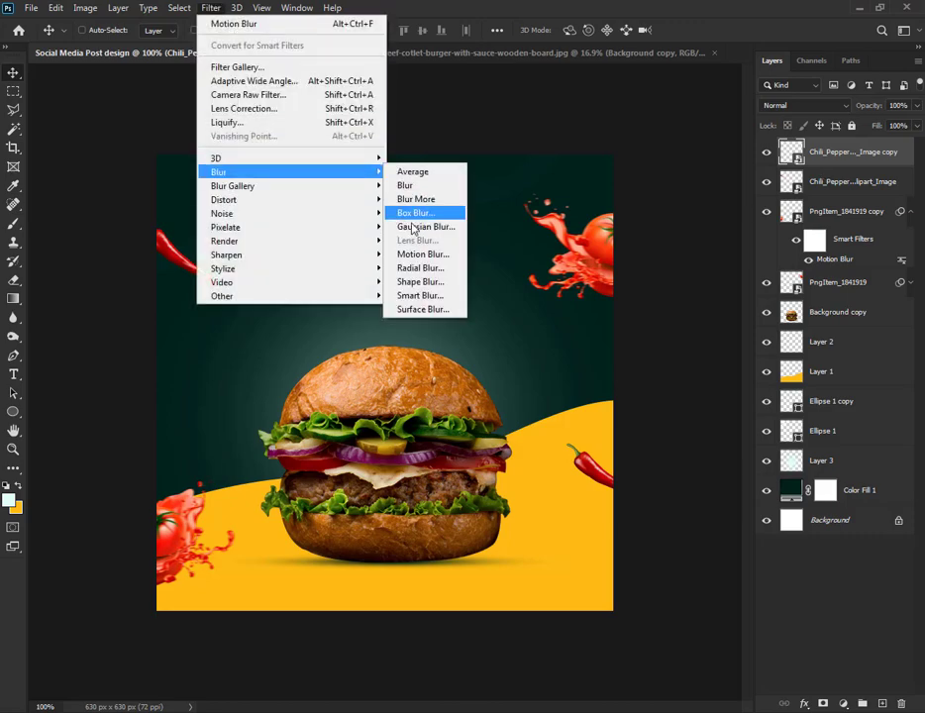
Step: Apply a Gaussian Blur with a 1.1 px radius to the chili copy layer
{"action": "left_click", "coordinate": [420, 228]}
{"action": "left_click_drag", "start_coordinate": [417, 165], "coordinate": [361, 126]}
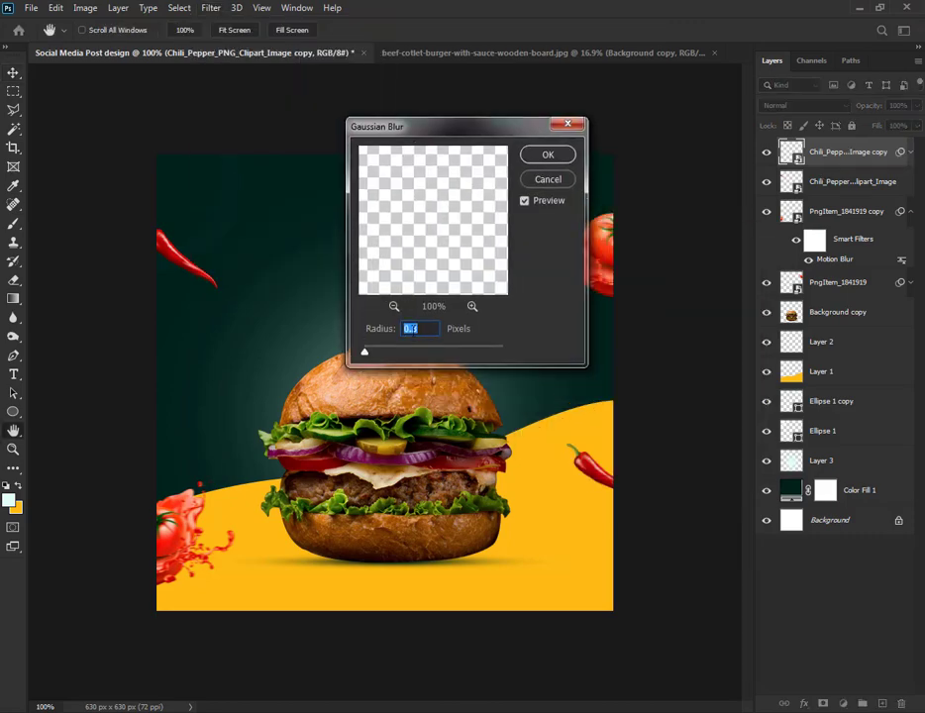
{"action": "left_click_drag", "start_coordinate": [373, 352], "coordinate": [369, 353]}
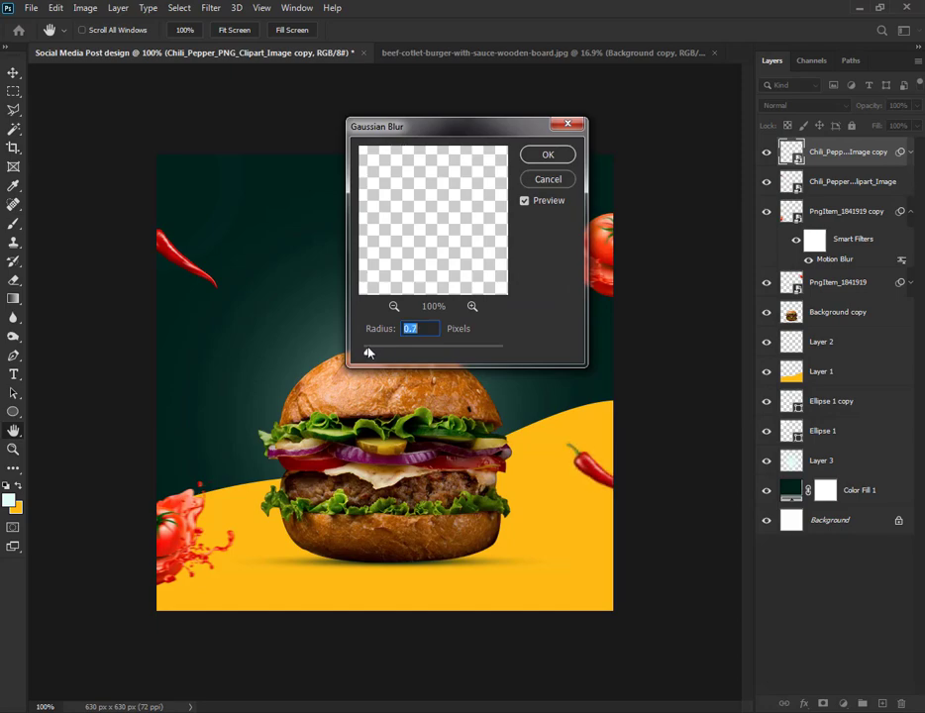
{"action": "left_click", "coordinate": [546, 157]}
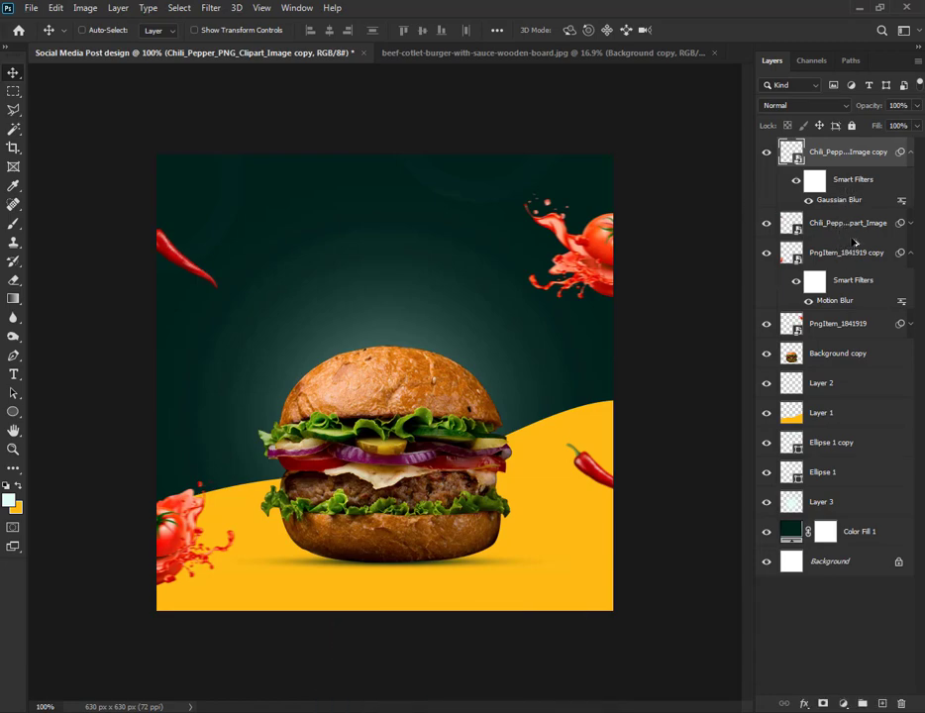
{"action": "key", "text": "ctrl"}
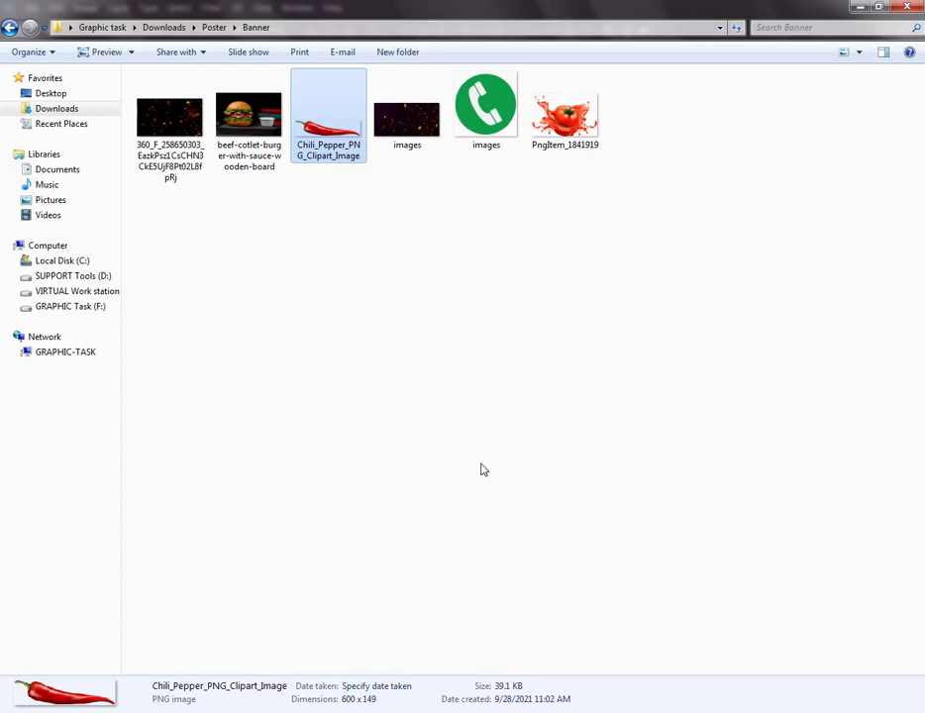
Step: Drag the 360_F_258650303 fire-sparks image from the Banner folder onto the canvas
{"action": "left_click", "coordinate": [441, 343]}
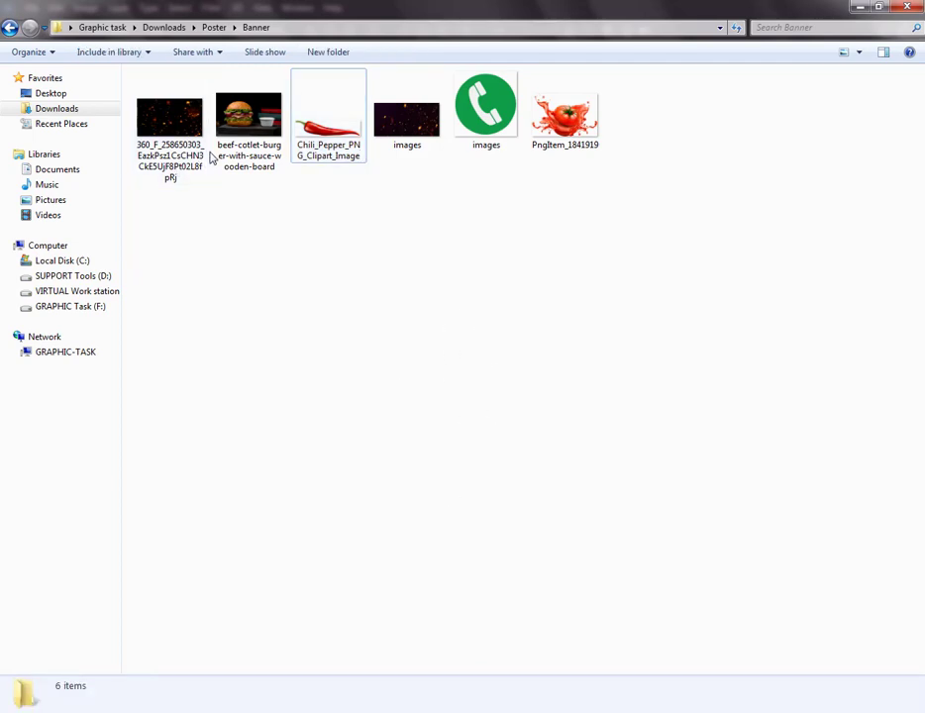
{"action": "mouse_move", "coordinate": [178, 119]}
{"action": "left_mouse_down"}
{"action": "mouse_move", "coordinate": [402, 705]}
{"action": "mouse_move", "coordinate": [459, 532]}
{"action": "left_mouse_up"}
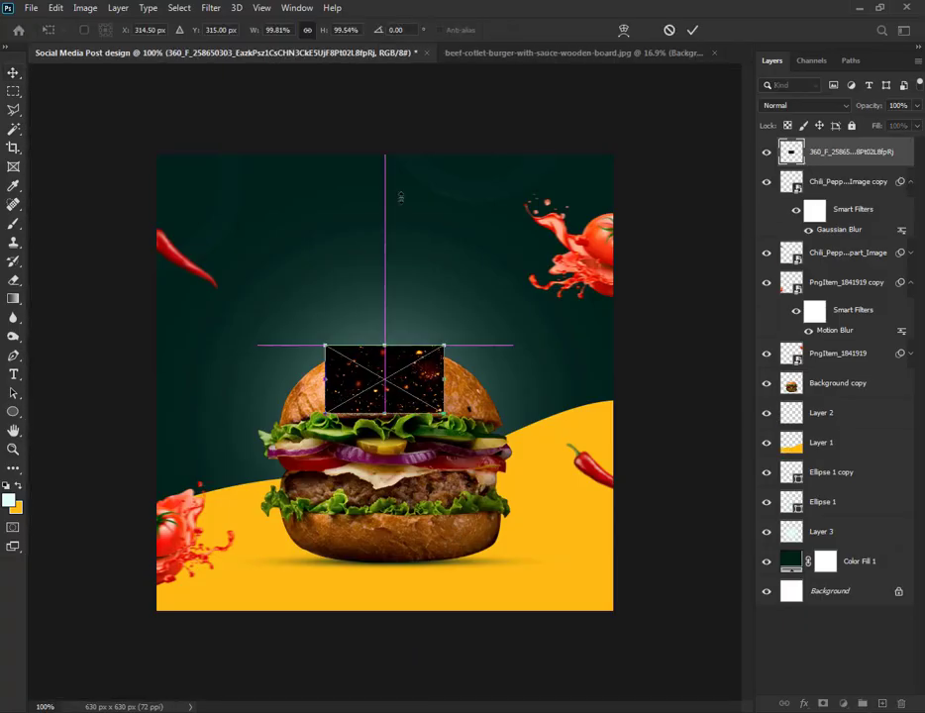
Step: Rotate the fire image 90° counter-clockwise and stretch it across the full canvas width
{"action": "left_click_drag", "start_coordinate": [382, 352], "coordinate": [384, 165]}
{"action": "right_click", "coordinate": [434, 302]}
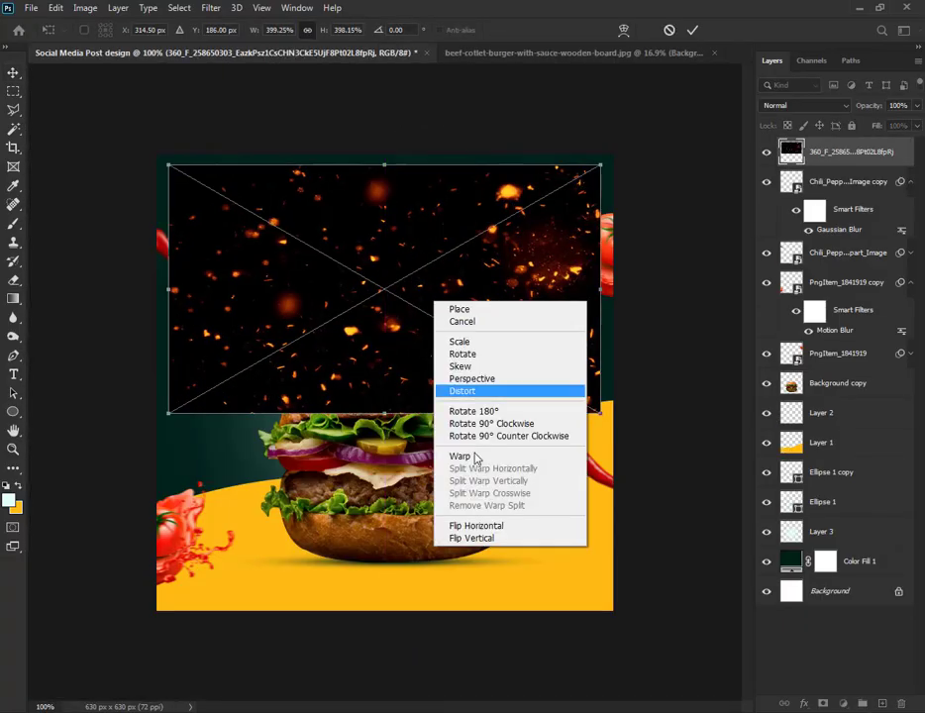
{"action": "left_click", "coordinate": [515, 411]}
{"action": "key", "text": "ctrl+z"}
{"action": "right_click", "coordinate": [483, 307]}
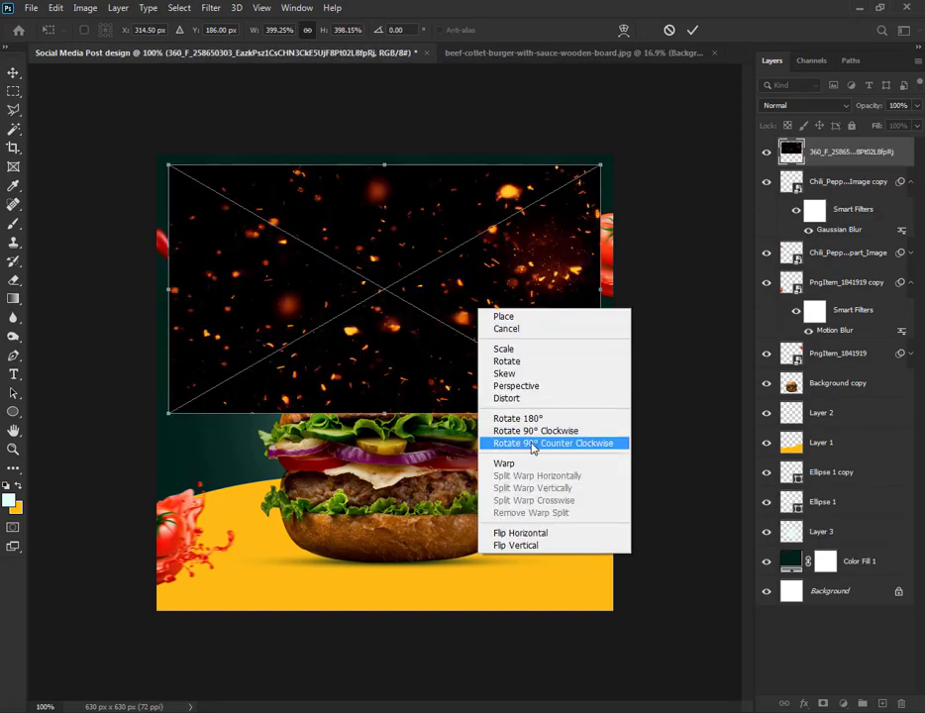
{"action": "left_click", "coordinate": [524, 436]}
{"action": "left_click_drag", "start_coordinate": [446, 316], "coordinate": [343, 400]}
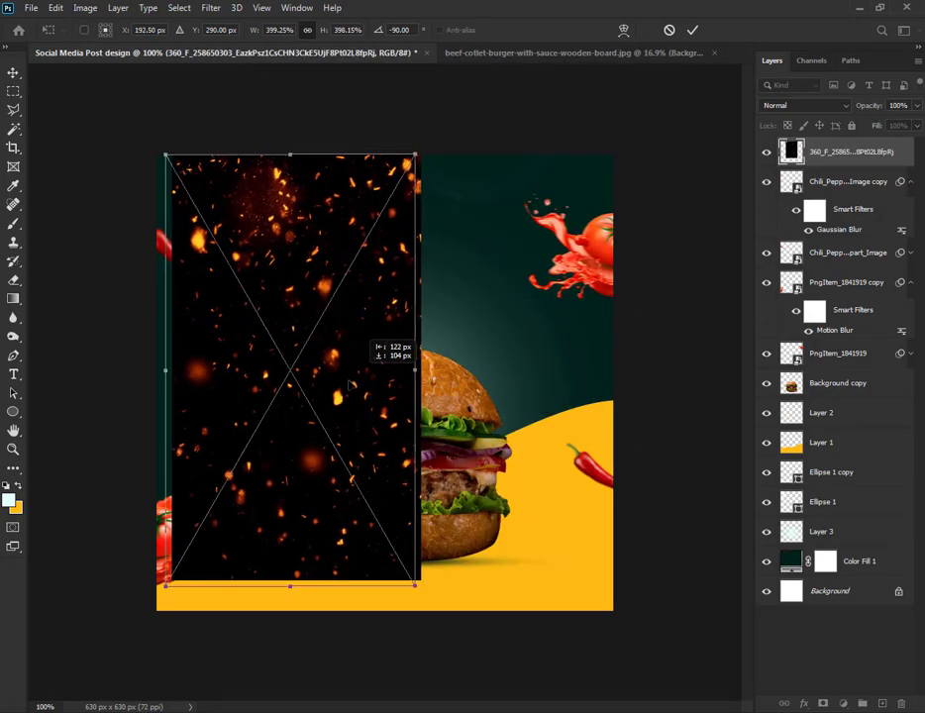
{"action": "left_click_drag", "start_coordinate": [640, 438], "coordinate": [614, 438]}
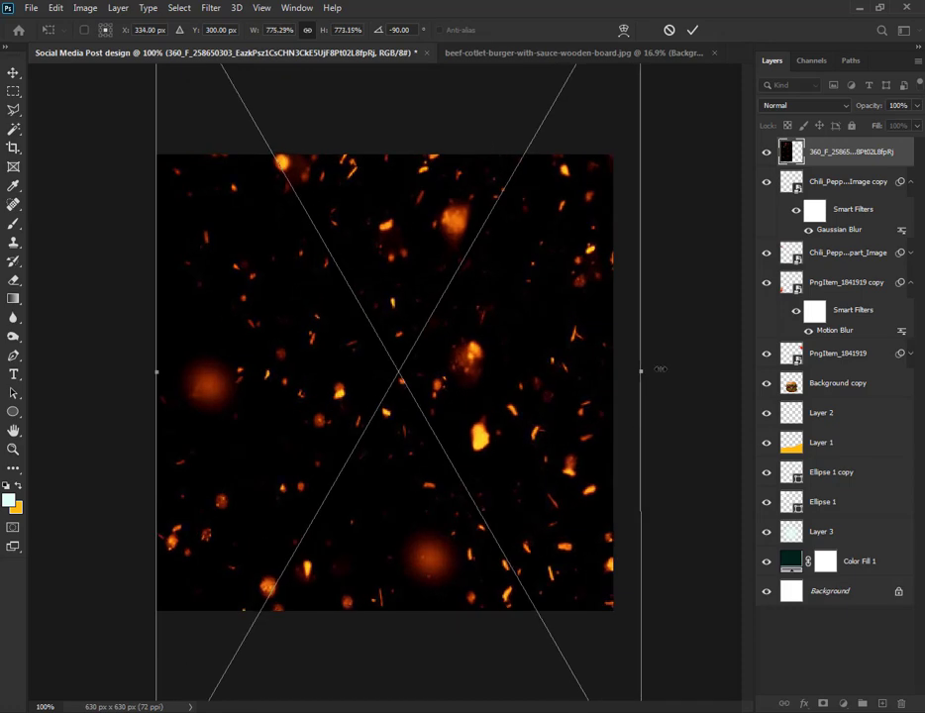
{"action": "key", "text": "Return"}
Step: Set the fire layer to Screen blend mode at 89% opacity
{"action": "left_click", "coordinate": [805, 105]}
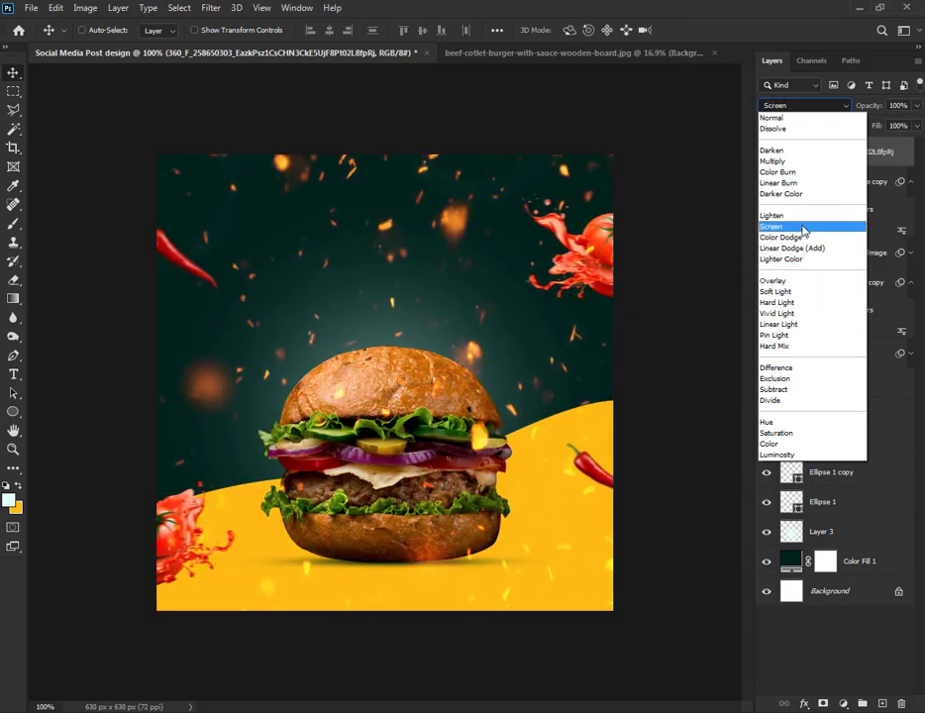
{"action": "left_click", "coordinate": [804, 230]}
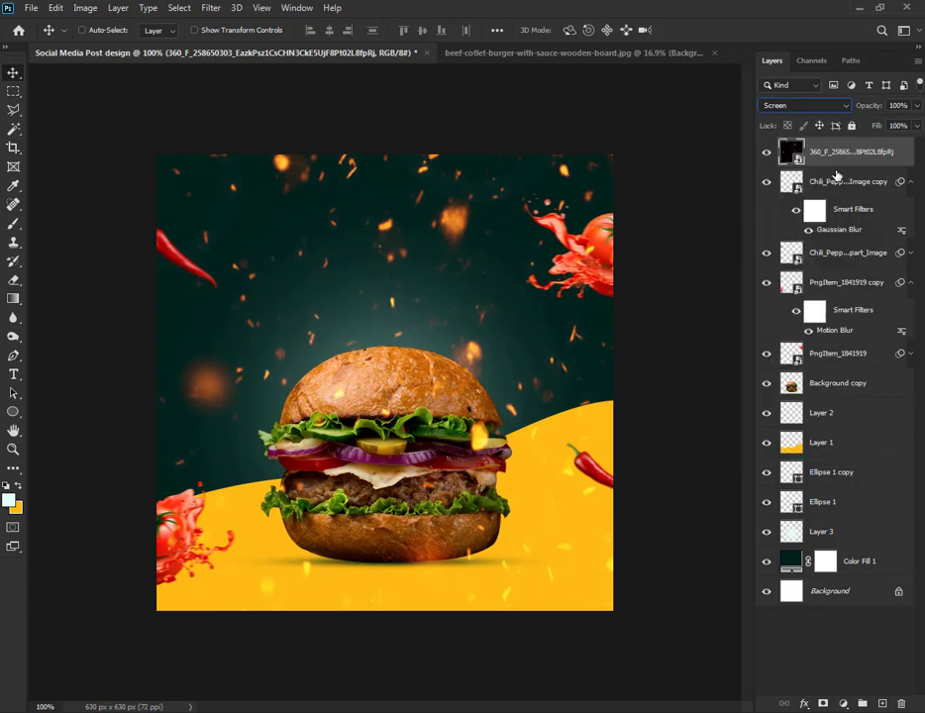
{"action": "left_click_drag", "start_coordinate": [876, 112], "coordinate": [866, 112]}
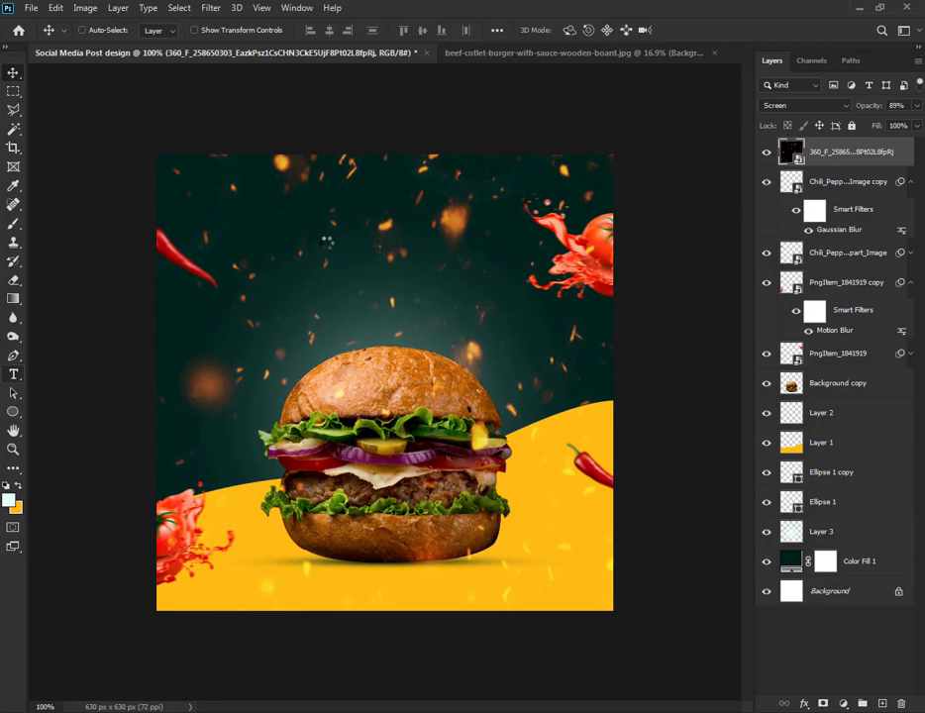
Step: Type a 25 pt SPECIAL DELICIOUS headline and move it toward the top centre
{"action": "key", "text": "t"}
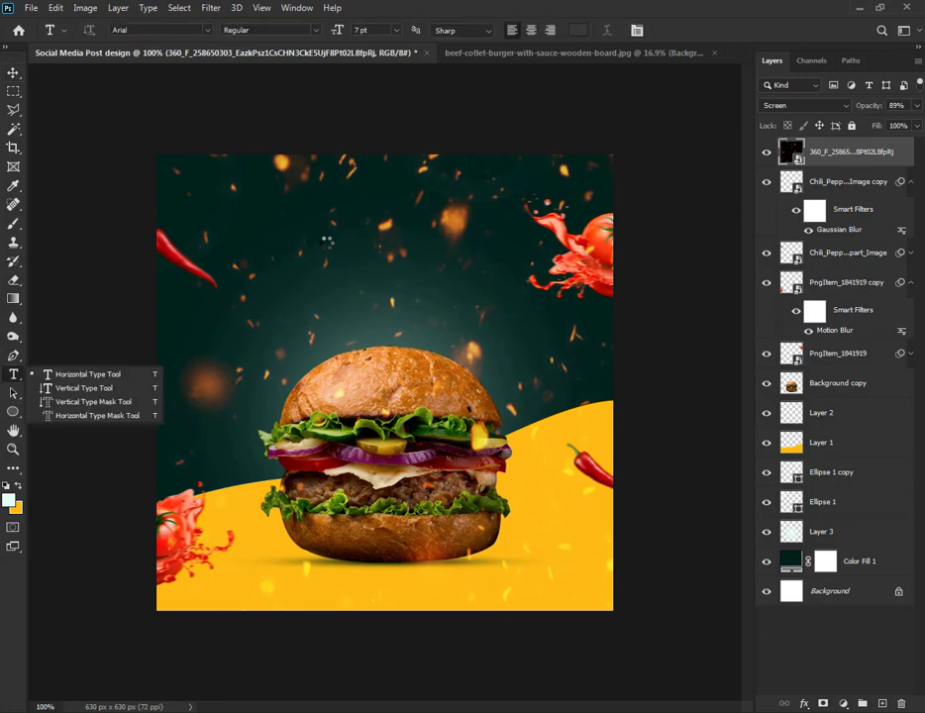
{"action": "left_click", "coordinate": [326, 242]}
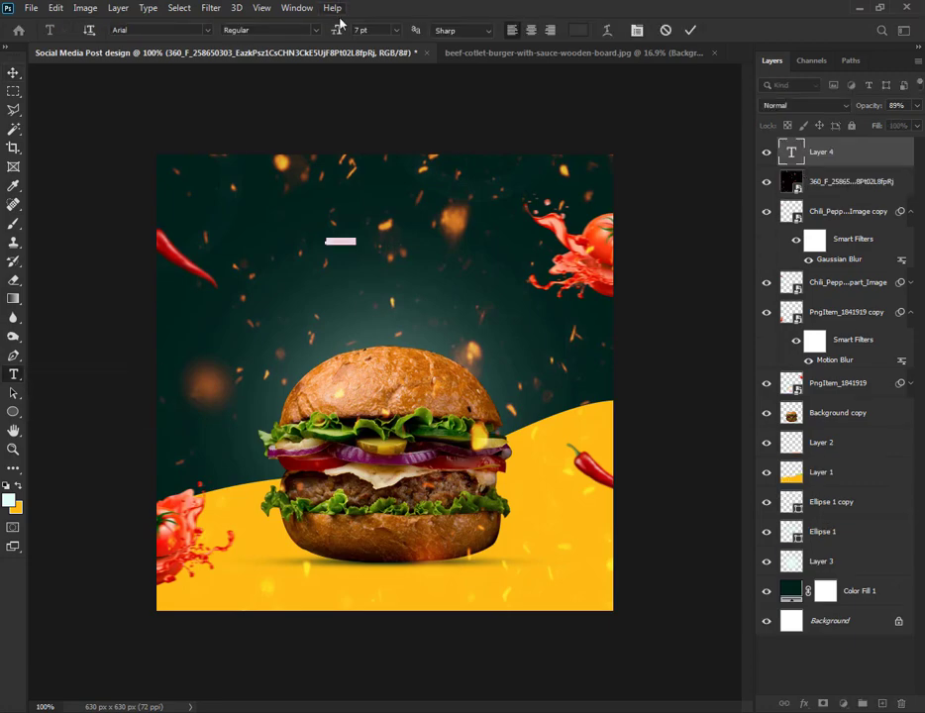
{"action": "left_click_drag", "start_coordinate": [338, 33], "coordinate": [386, 33]}
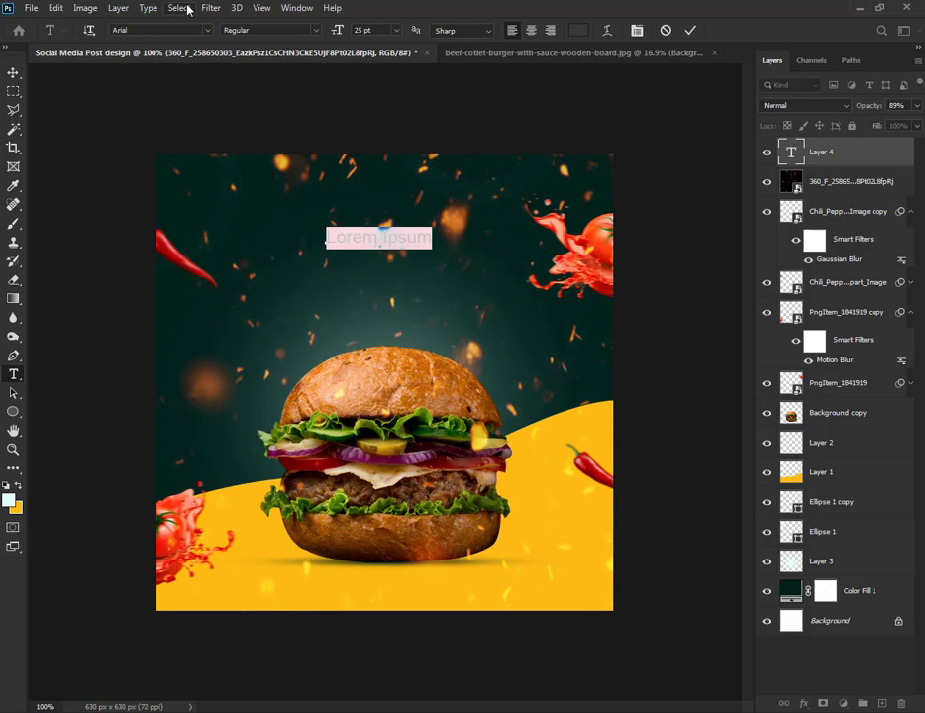
{"action": "type", "text": "S"}
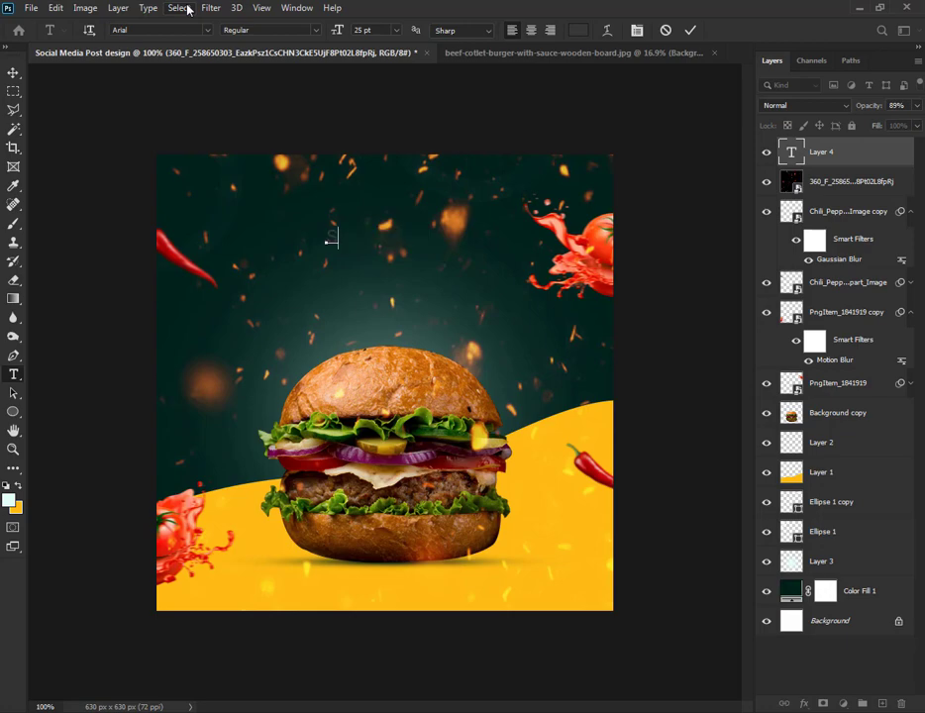
{"action": "type", "text": "P"}
{"action": "type", "text": "E"}
{"action": "type", "text": "CIAL D"}
{"action": "type", "text": "EL"}
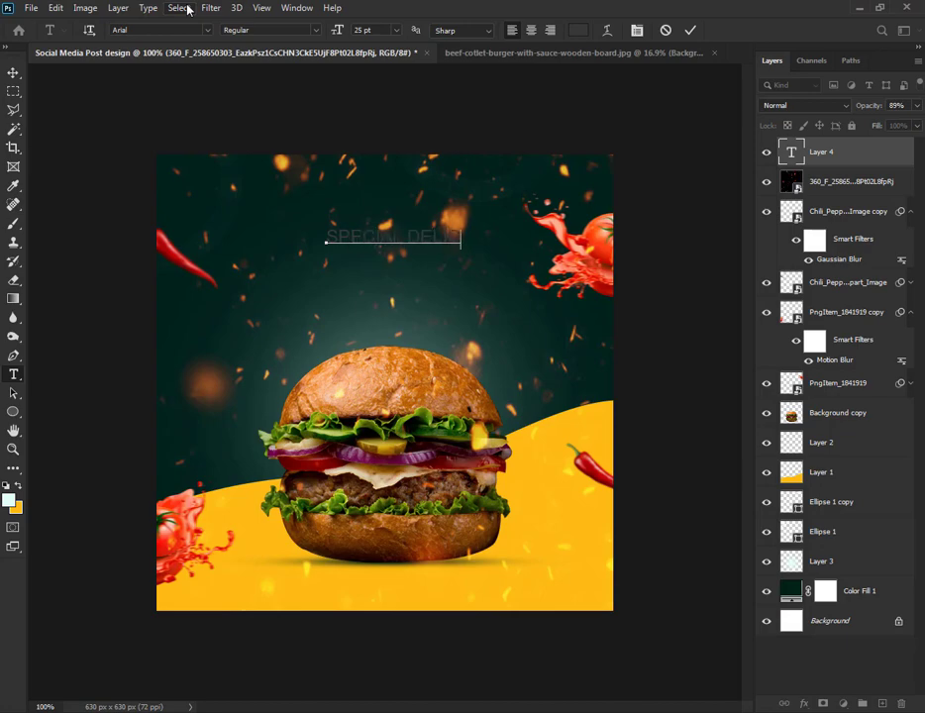
{"action": "type", "text": "ICIOUS"}
{"action": "left_click", "coordinate": [13, 72]}
{"action": "mouse_move", "coordinate": [408, 247]}
{"action": "left_mouse_down"}
{"action": "mouse_move", "coordinate": [391, 226]}
{"action": "mouse_move", "coordinate": [392, 205]}
{"action": "left_mouse_up"}
Step: Change the headline font to PRIMETIME
{"action": "left_click", "coordinate": [13, 374]}
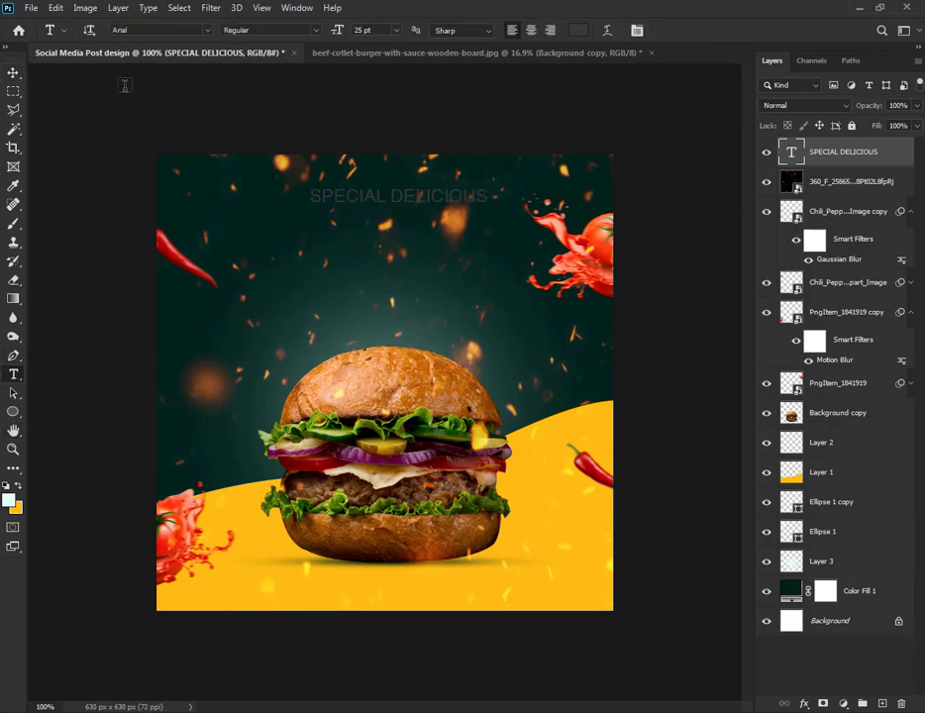
{"action": "left_click", "coordinate": [154, 29]}
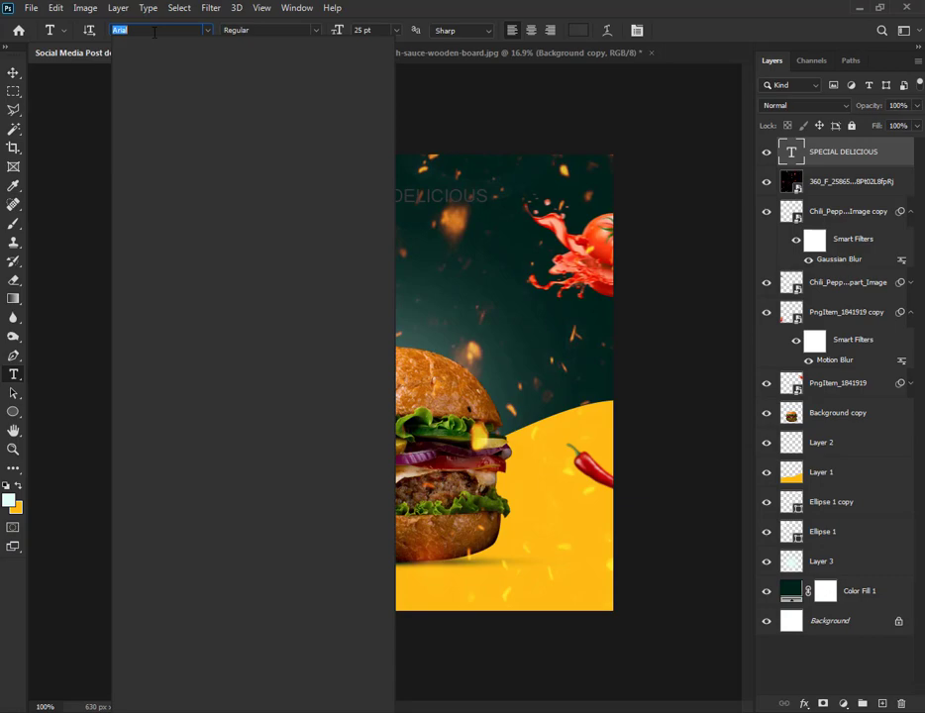
{"action": "type", "text": "PR"}
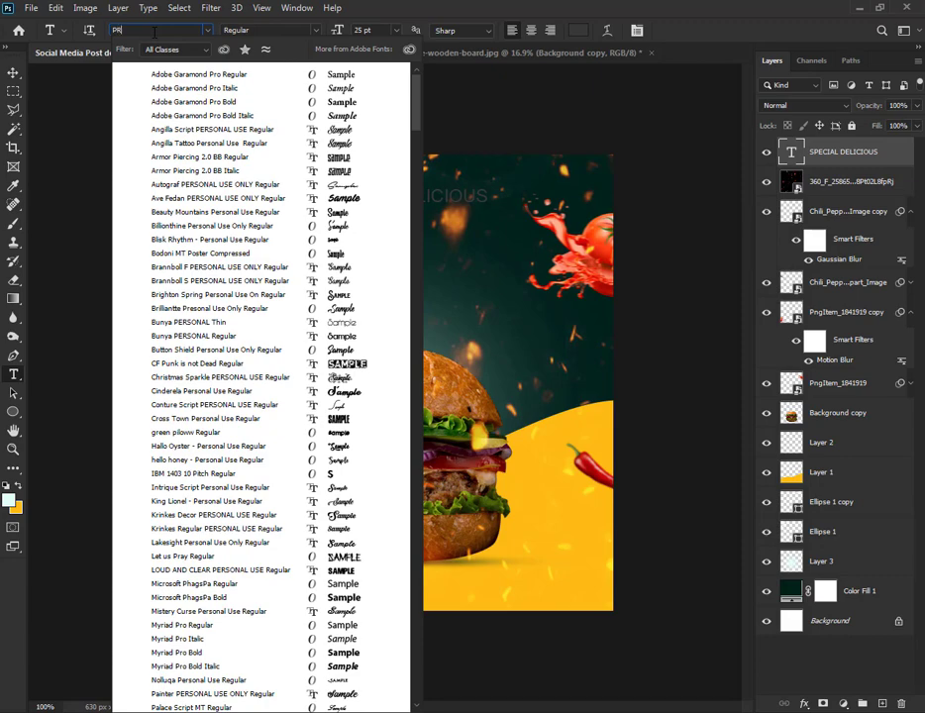
{"action": "type", "text": "IMETIME"}
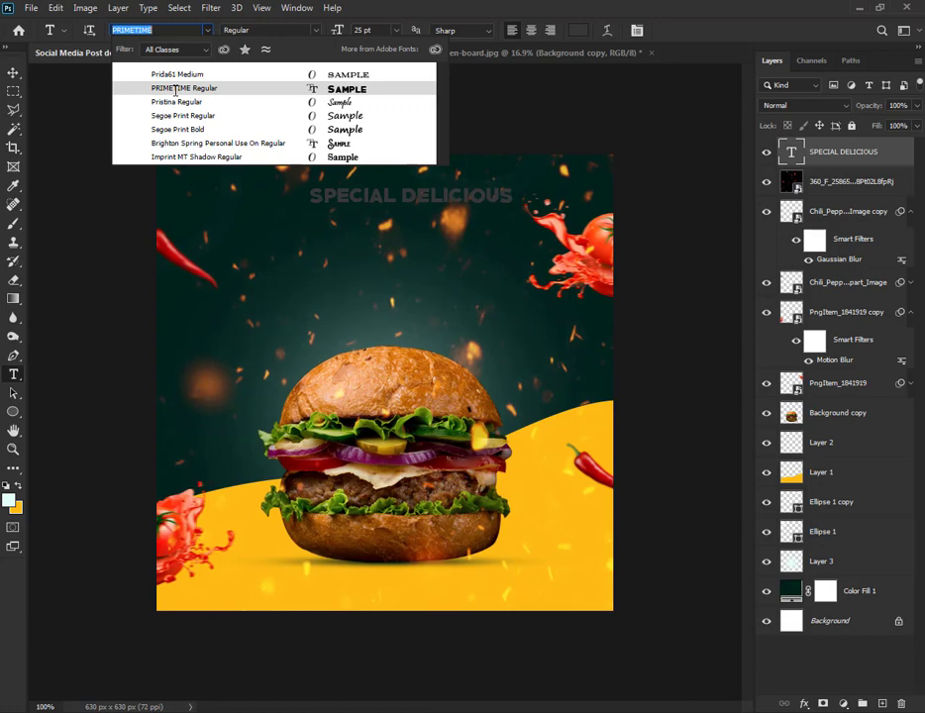
{"action": "left_click", "coordinate": [175, 88]}
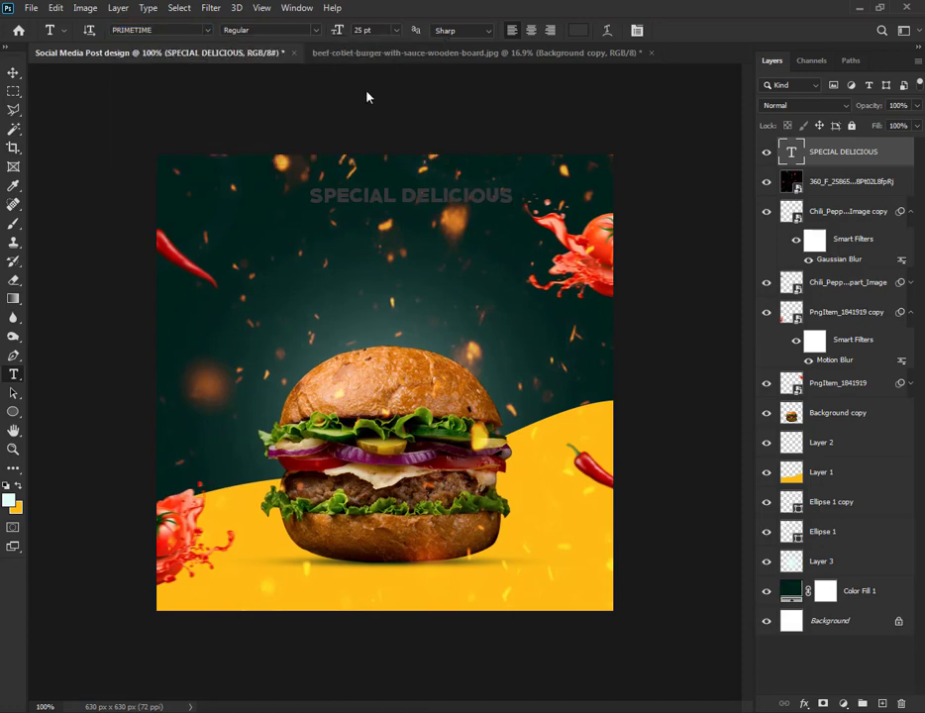
{"action": "left_click", "coordinate": [13, 75]}
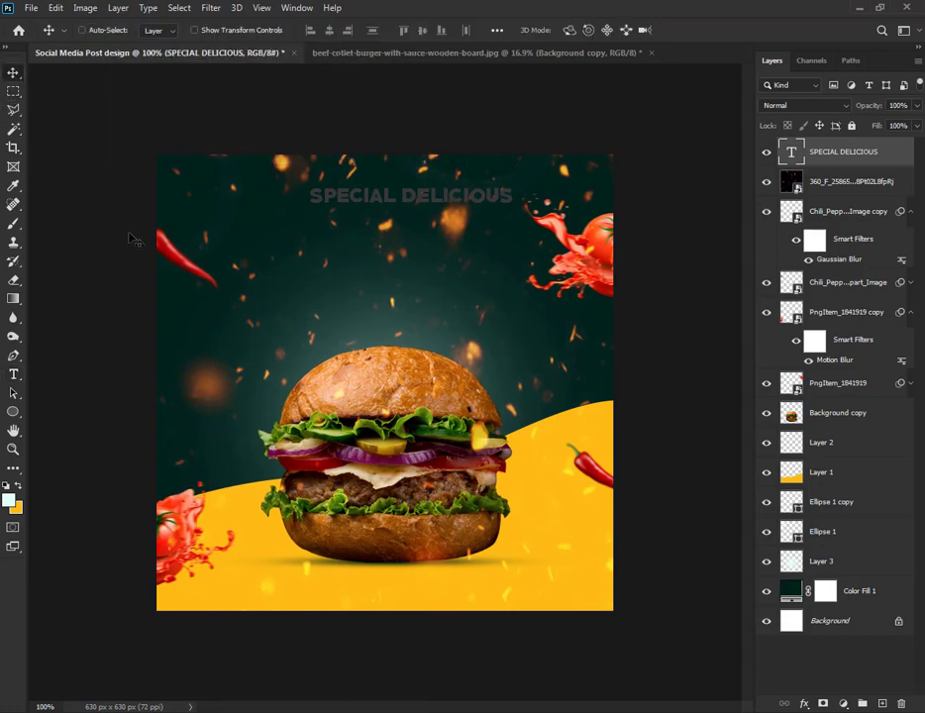
Step: Colour the headline white (ffffff) and Alt-drag a duplicate just below it
{"action": "left_click", "coordinate": [13, 374]}
{"action": "left_click", "coordinate": [581, 30]}
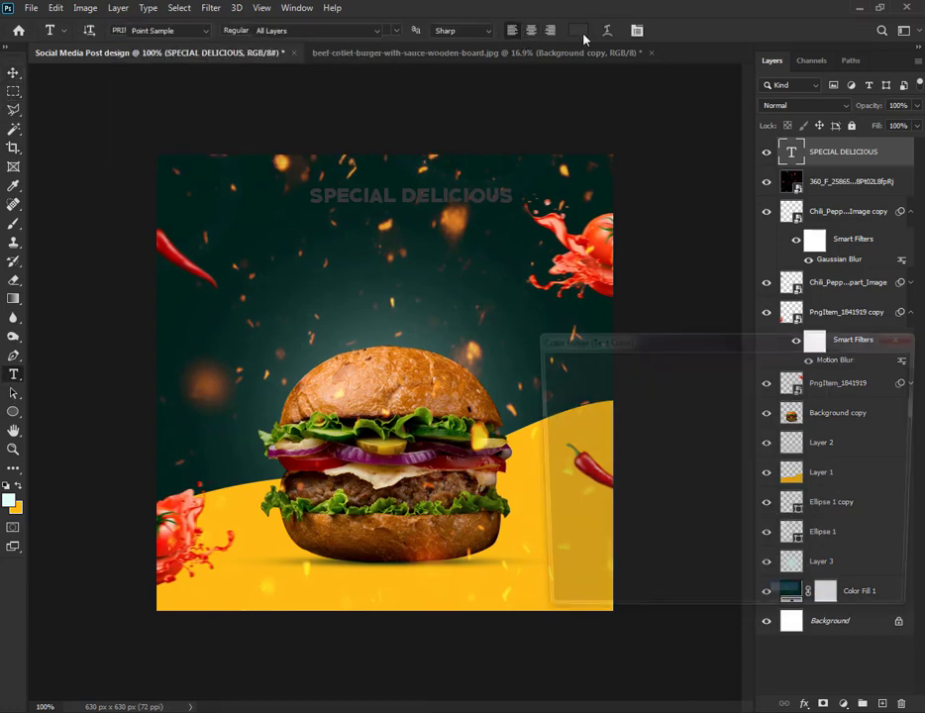
{"action": "type", "text": "ffffff"}
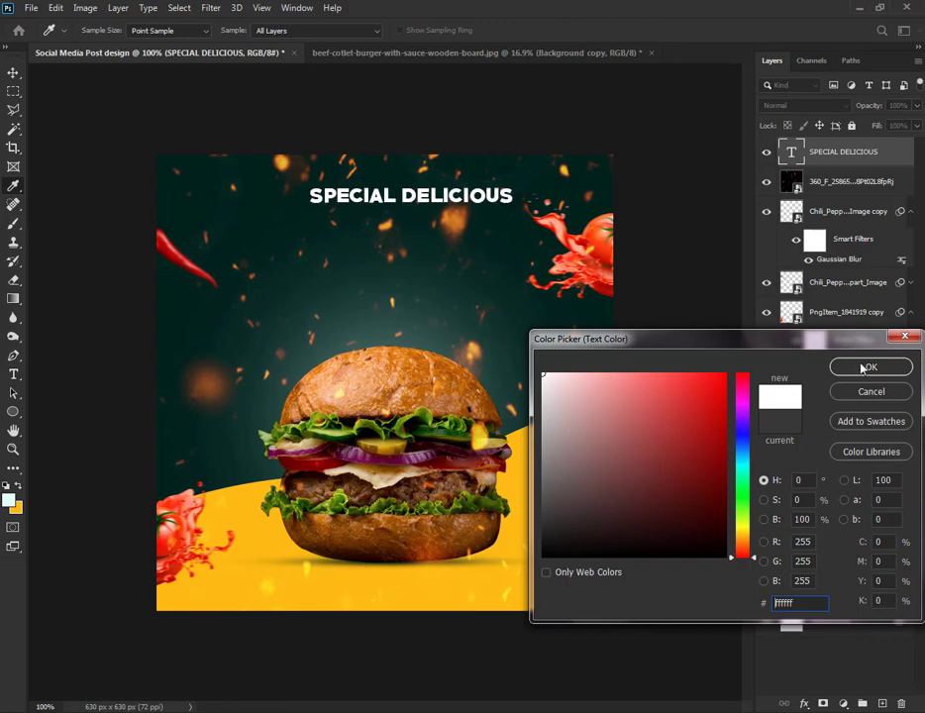
{"action": "left_click", "coordinate": [866, 367]}
{"action": "left_click", "coordinate": [13, 73]}
{"action": "mouse_move", "coordinate": [458, 203]}
{"action": "left_mouse_down"}
{"action": "mouse_move", "coordinate": [445, 202]}
{"action": "mouse_move", "coordinate": [445, 233]}
{"action": "left_mouse_up"}
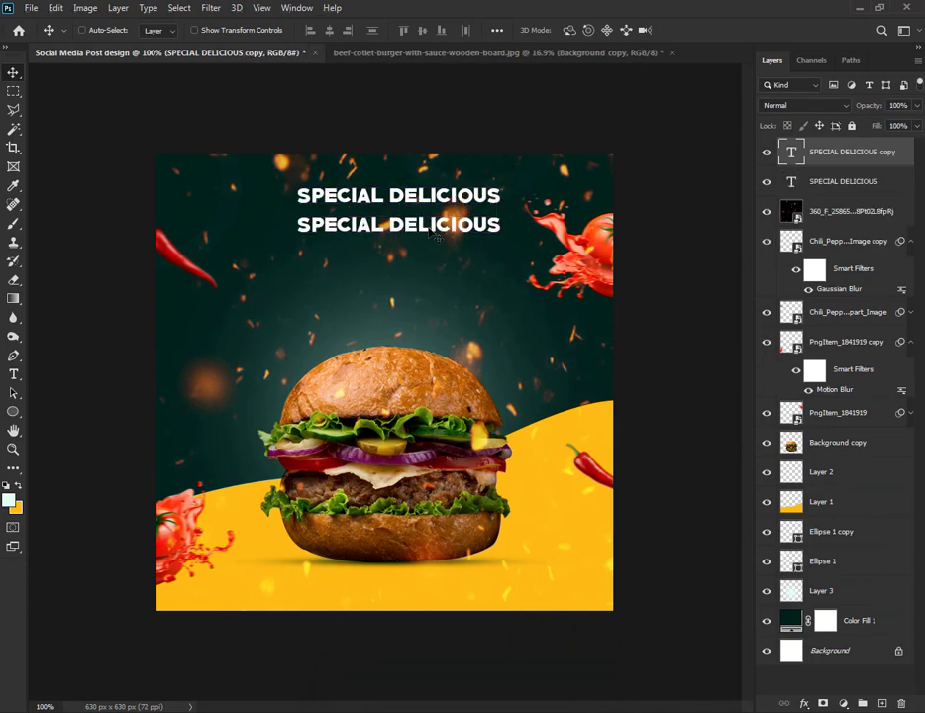
Step: Retype the duplicate line as BURGER and scale it up to about 239%
{"action": "double_click", "coordinate": [433, 230]}
{"action": "type", "text": "B"}
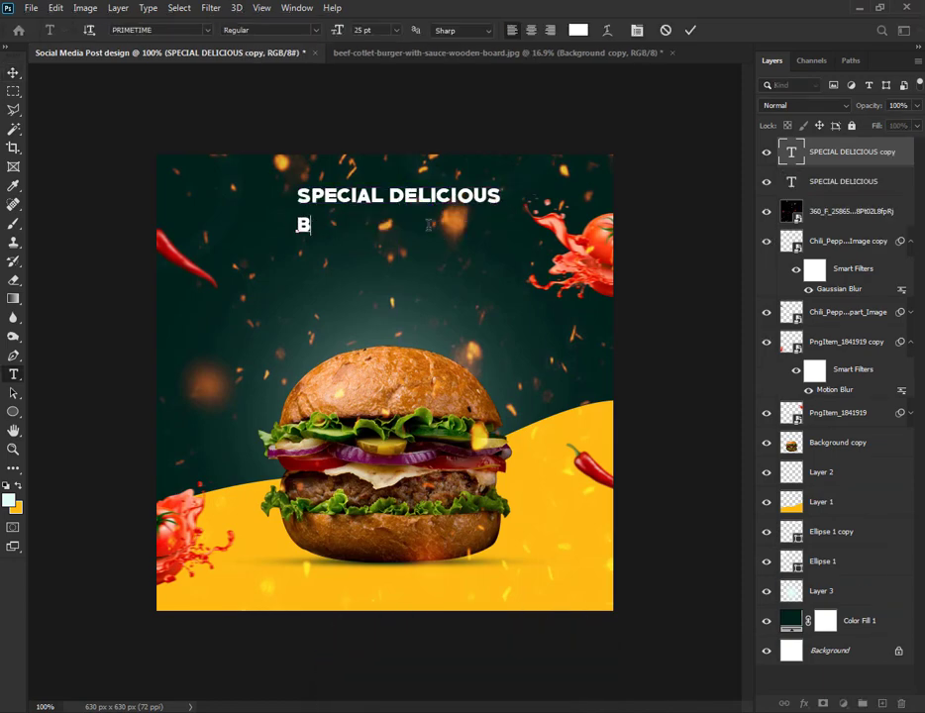
{"action": "type", "text": "URGER"}
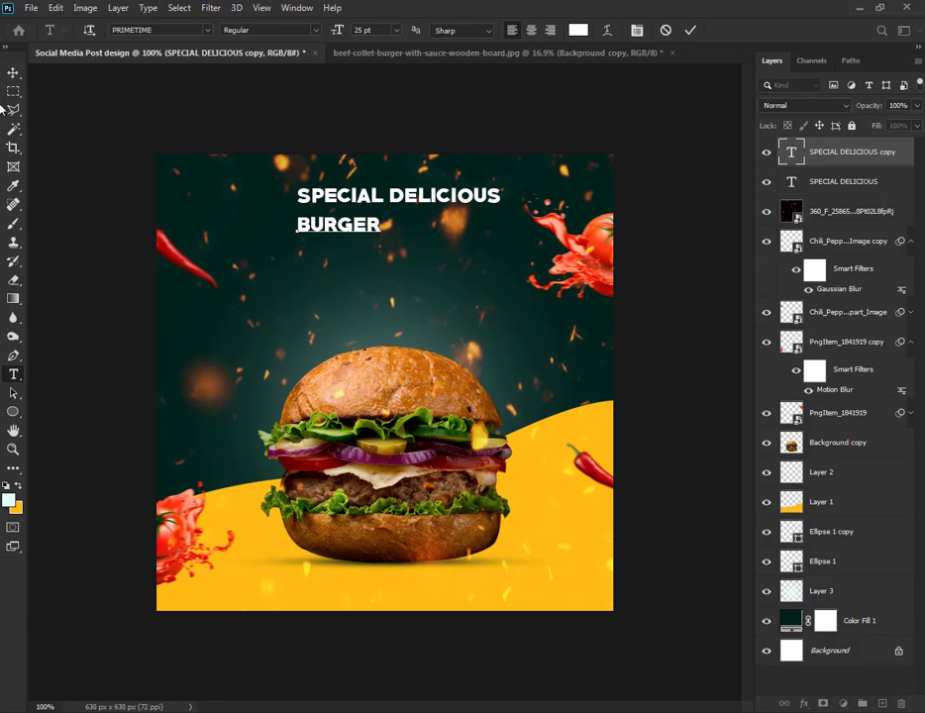
{"action": "left_click", "coordinate": [13, 73]}
{"action": "key", "text": "ctrl+t"}
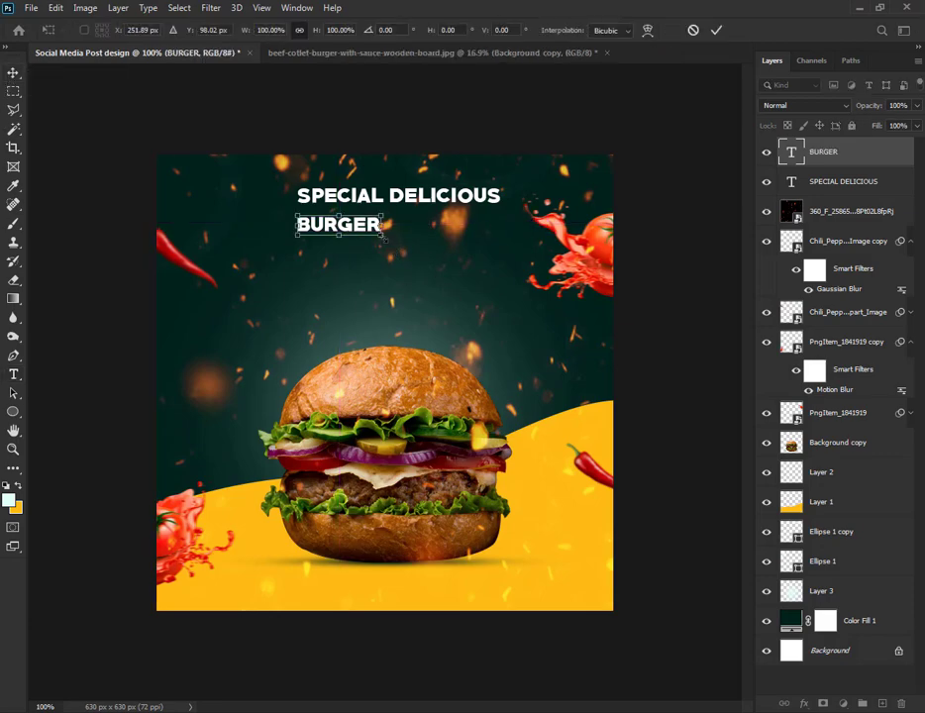
{"action": "left_click_drag", "start_coordinate": [381, 235], "coordinate": [500, 241]}
{"action": "key", "text": "ctrl+z"}
{"action": "left_click_drag", "start_coordinate": [380, 235], "coordinate": [501, 265]}
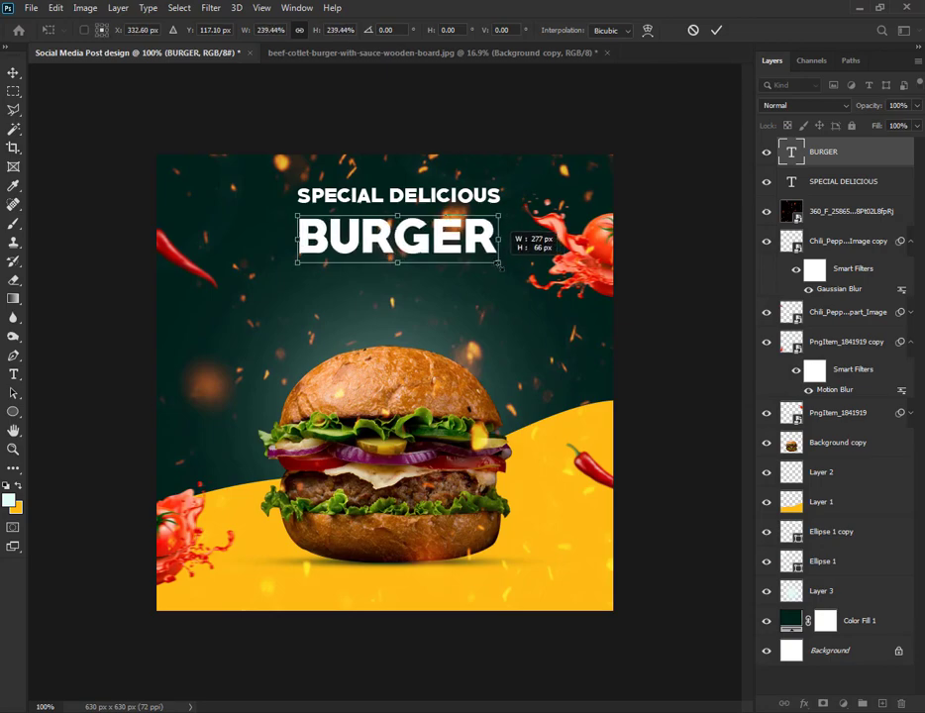
{"action": "left_click", "coordinate": [715, 32]}
Step: Align BURGER under the headline and set its font to Facile Sans
{"action": "left_click_drag", "start_coordinate": [416, 228], "coordinate": [416, 230]}
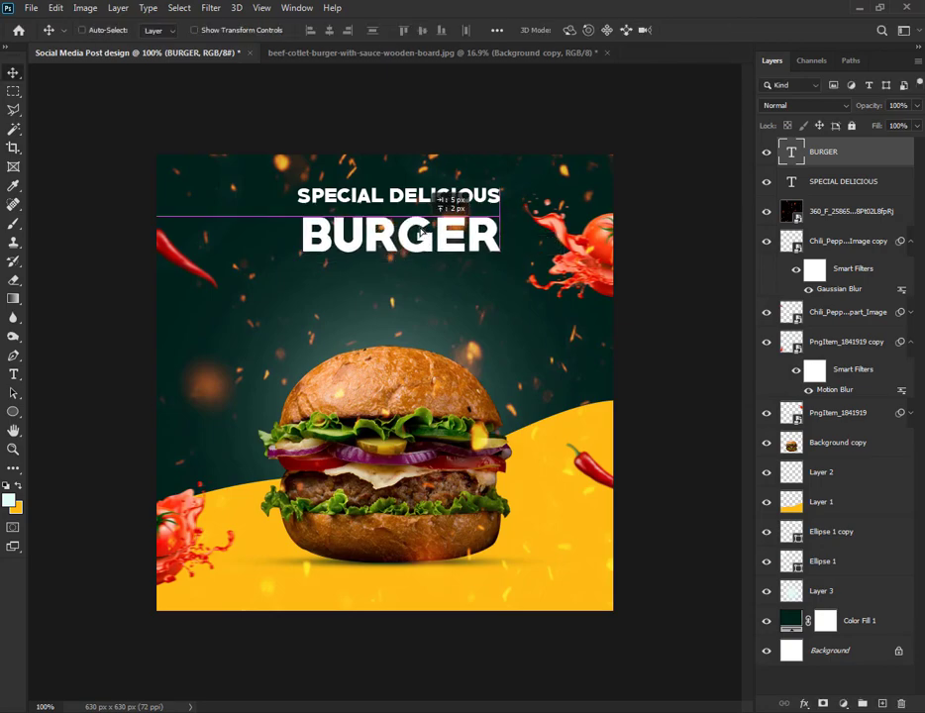
{"action": "key", "text": "t"}
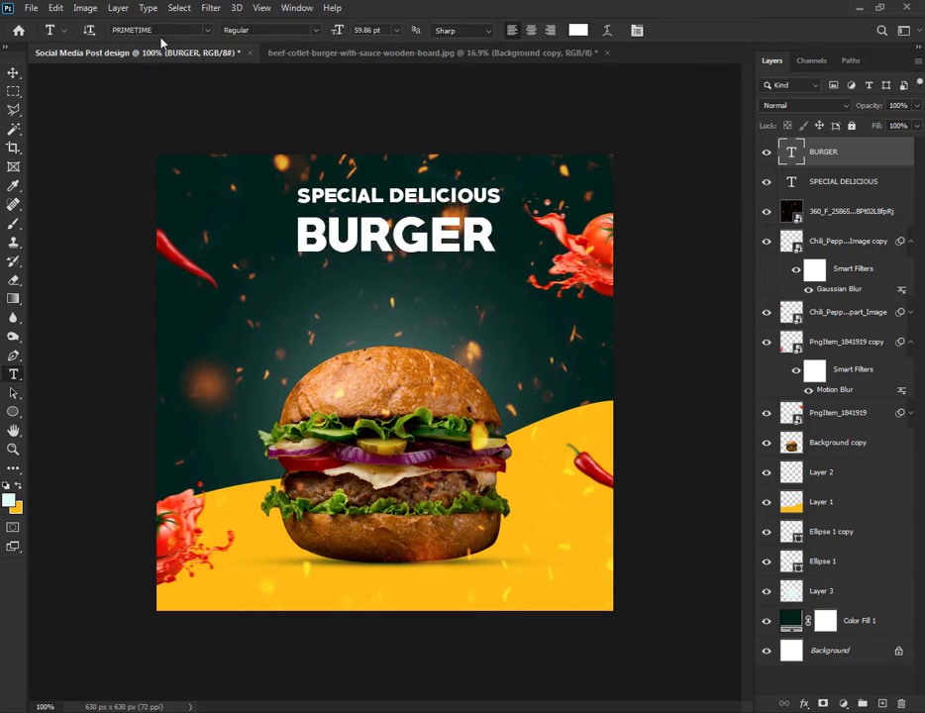
{"action": "left_click", "coordinate": [161, 30]}
{"action": "type", "text": "Facile Sans"}
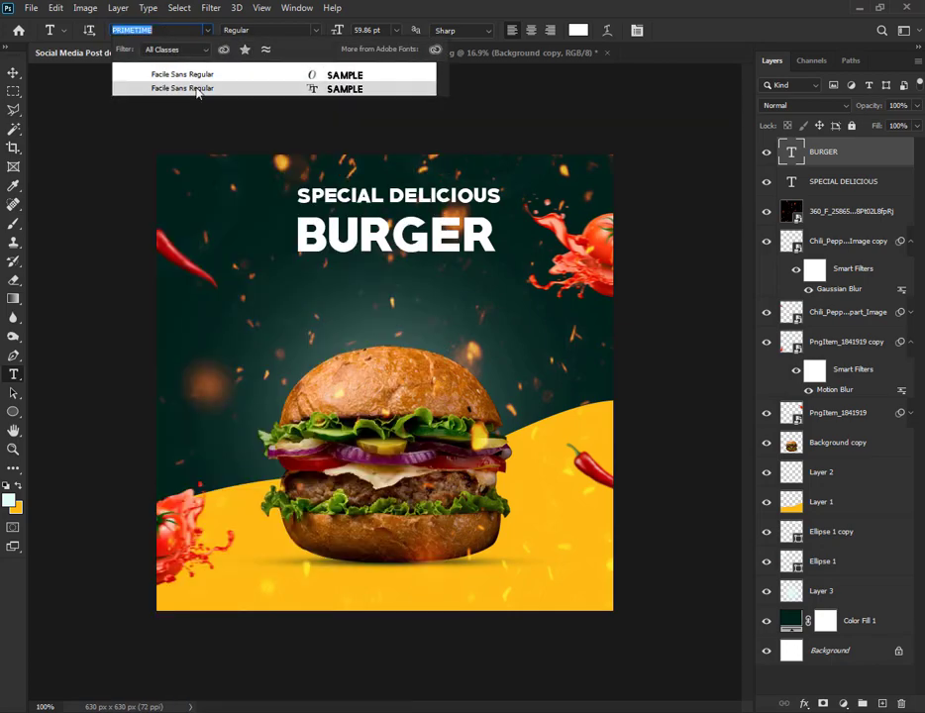
{"action": "left_click", "coordinate": [218, 88]}
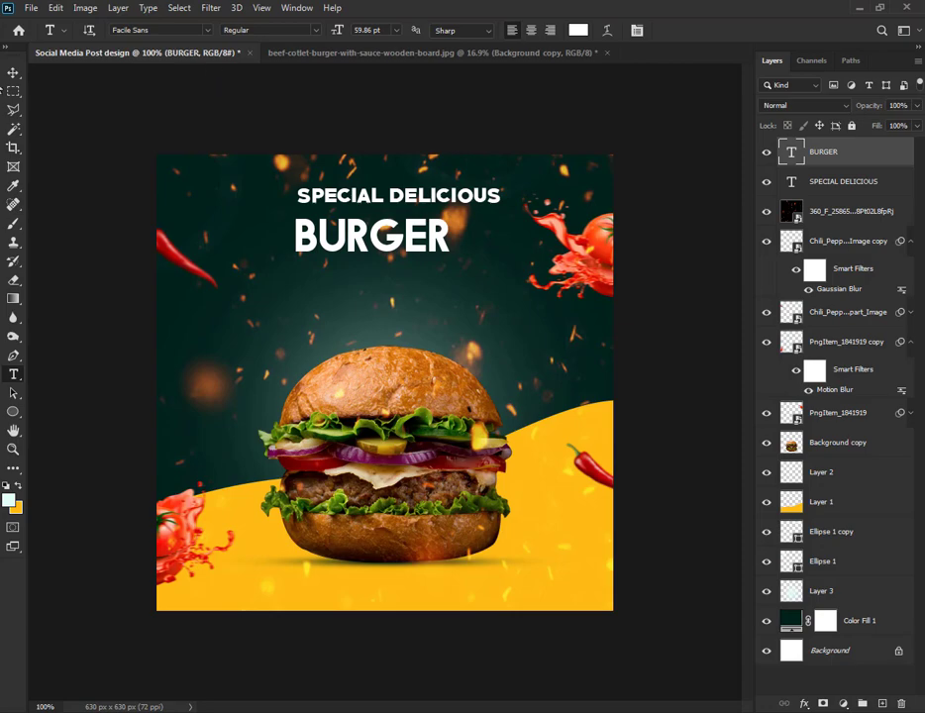
Step: Enlarge BURGER to 78.86 pt to match the headline width, then select the SPECIAL DELICIOUS layer
{"action": "key", "text": "v"}
{"action": "key", "text": "ctrl+t"}
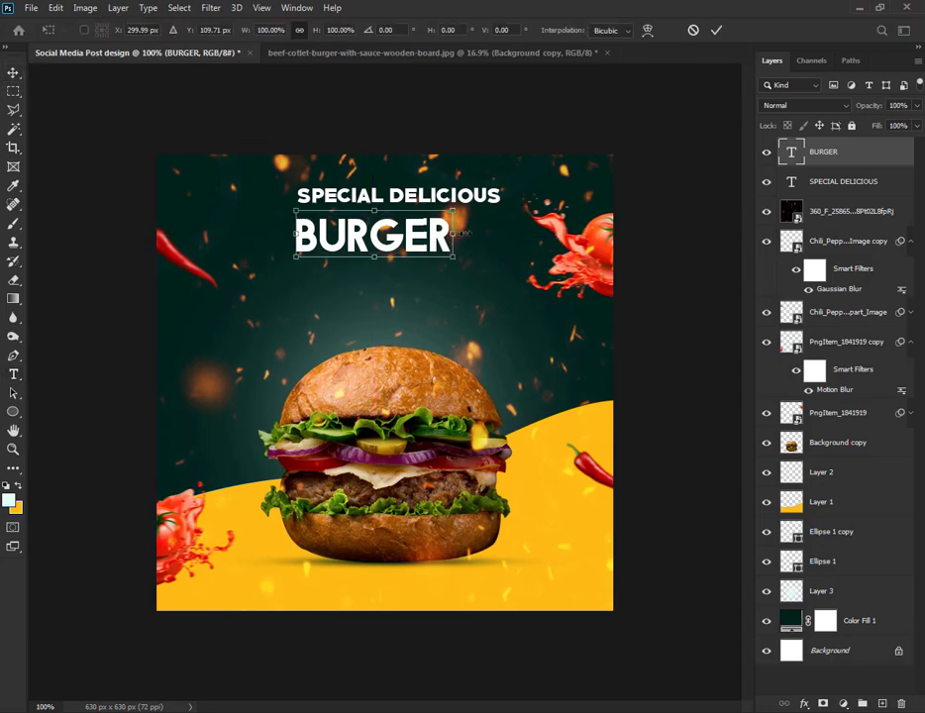
{"action": "mouse_move", "coordinate": [452, 235]}
{"action": "left_mouse_down"}
{"action": "mouse_move", "coordinate": [502, 230]}
{"action": "mouse_move", "coordinate": [504, 265]}
{"action": "left_mouse_up"}
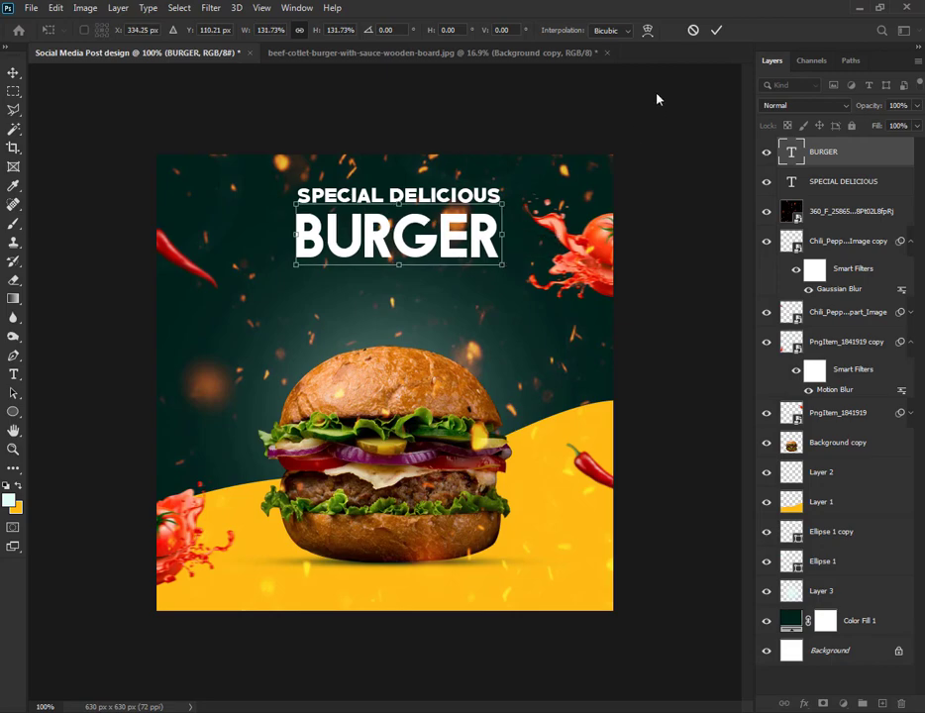
{"action": "left_click", "coordinate": [715, 31]}
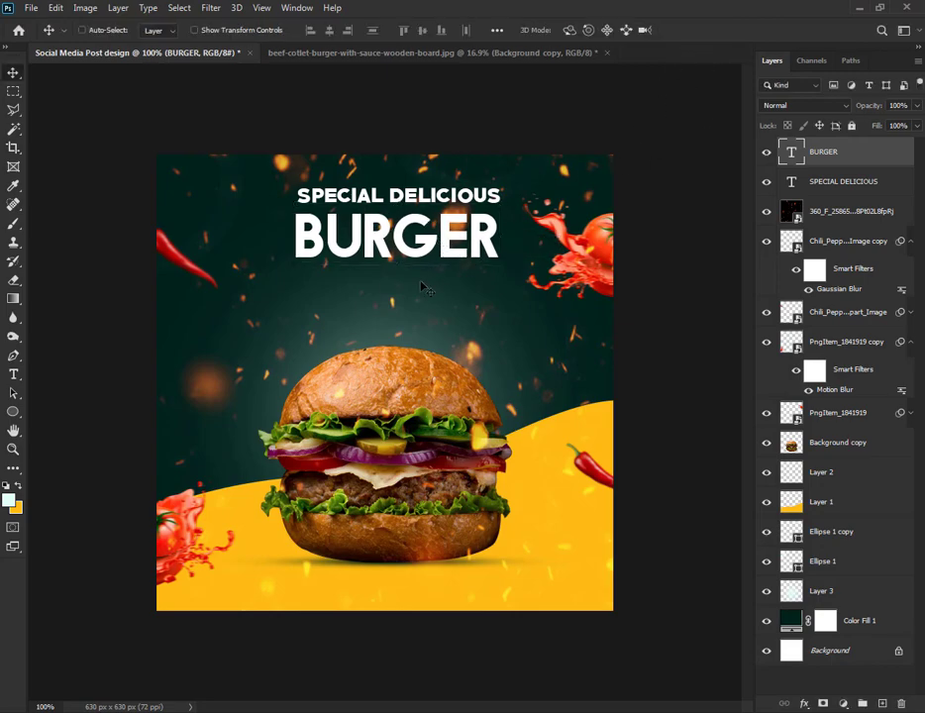
{"action": "left_click", "coordinate": [13, 374]}
{"action": "left_click", "coordinate": [846, 188]}
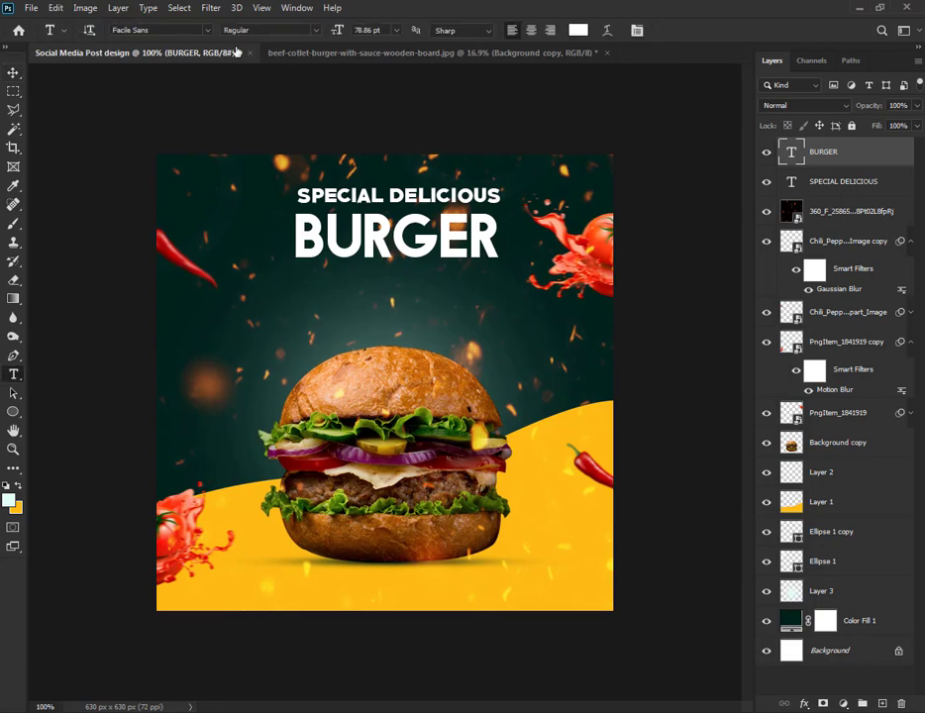
Step: Set SPECIAL DELICIOUS to Arial and raise its size to 28 pt
{"action": "left_click", "coordinate": [207, 31]}
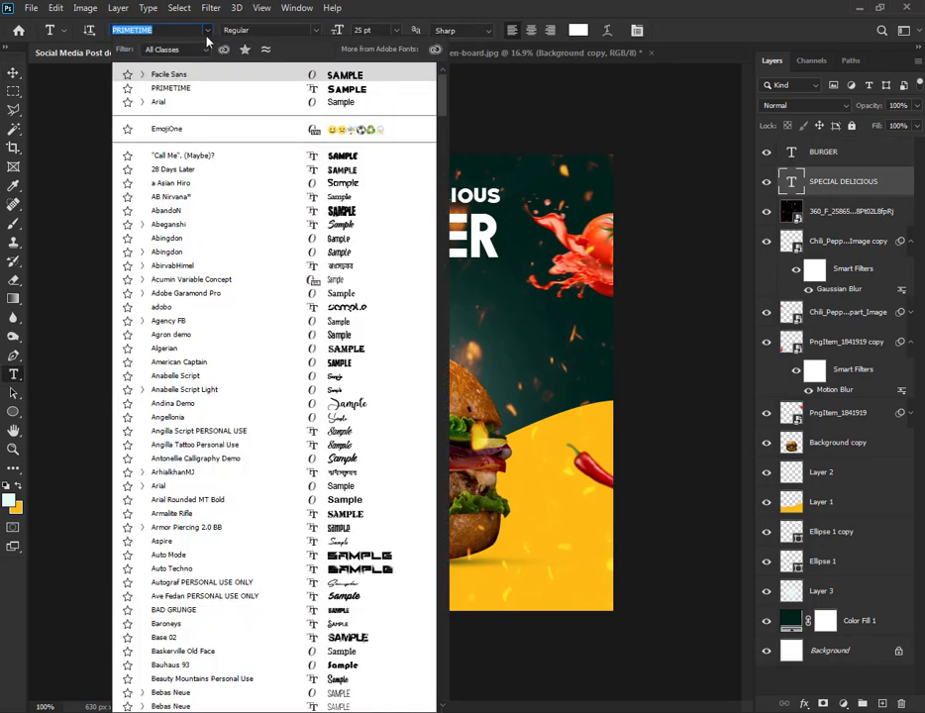
{"action": "left_click", "coordinate": [240, 103]}
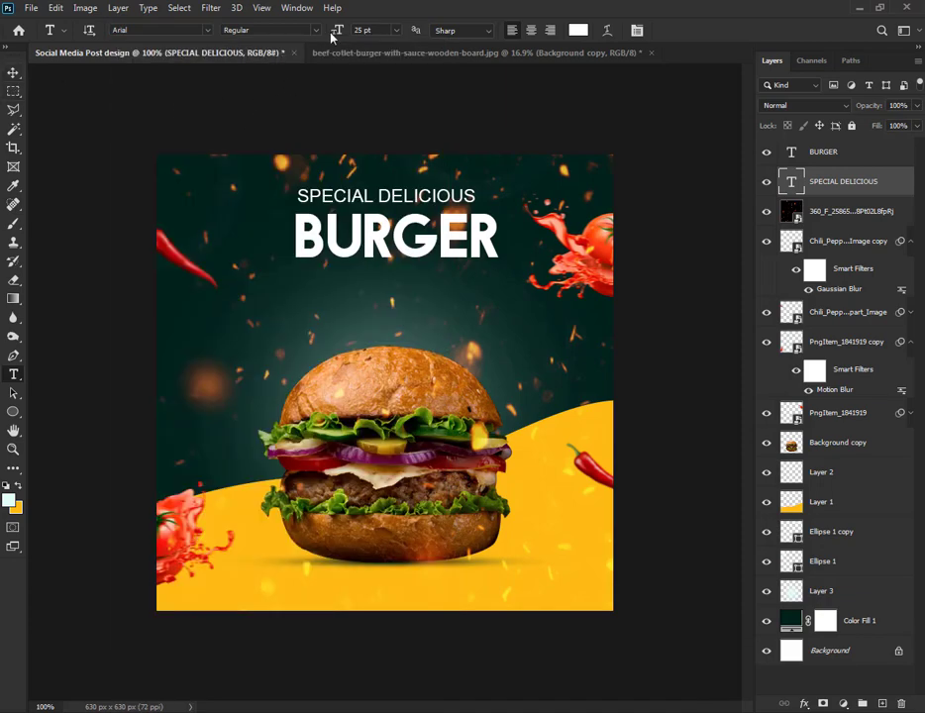
{"action": "left_click_drag", "start_coordinate": [338, 30], "coordinate": [341, 30]}
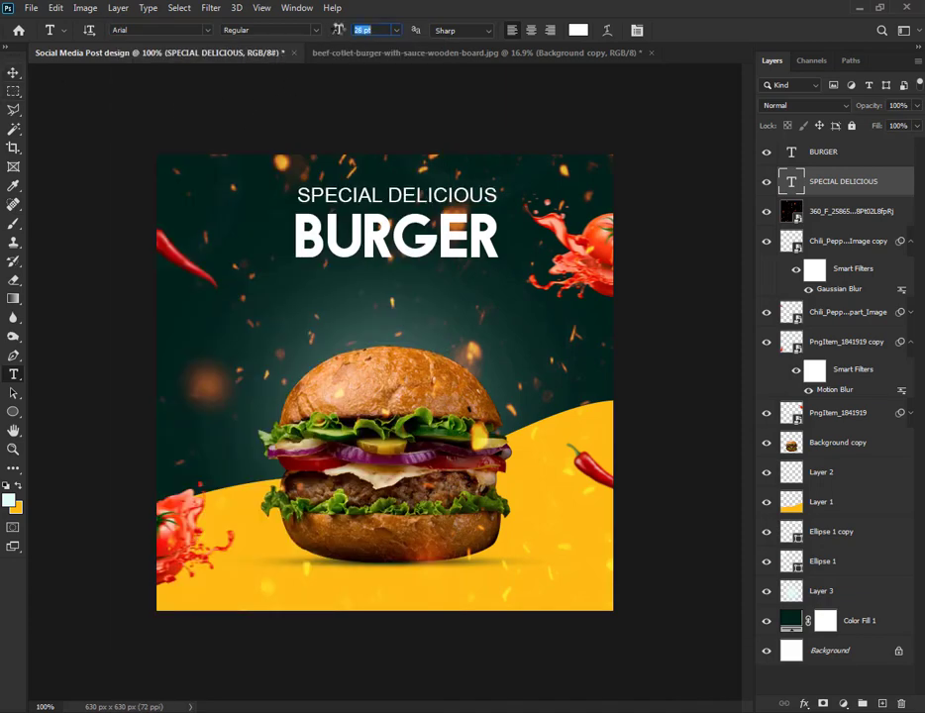
Step: Centre SPECIAL DELICIOUS horizontally with BURGER and fine-tune its position
{"action": "left_click", "coordinate": [14, 72]}
{"action": "left_click", "coordinate": [834, 154], "text": "shift"}
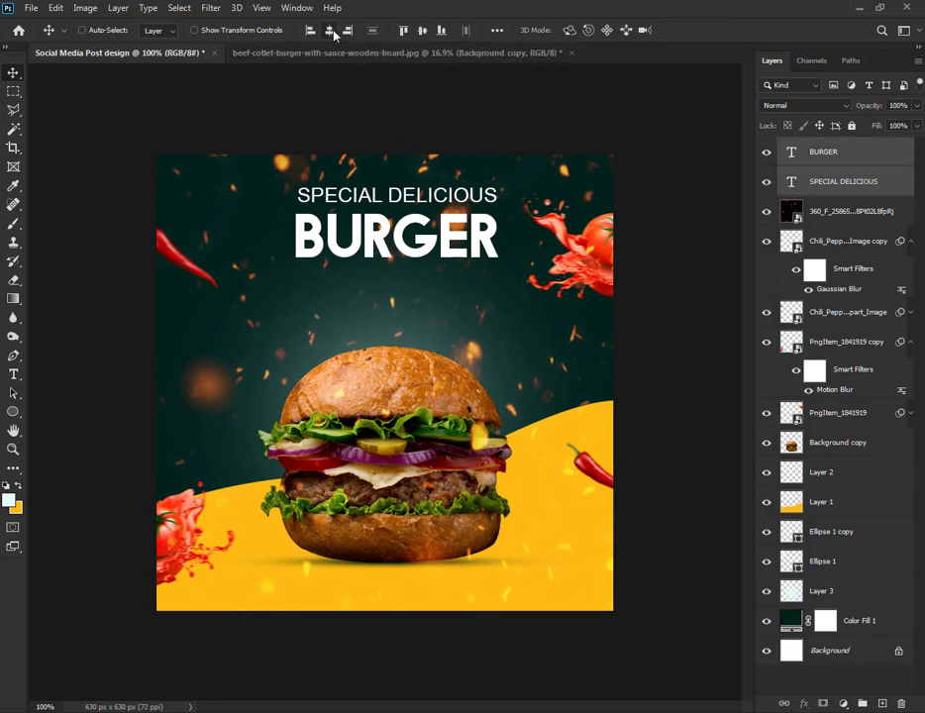
{"action": "left_click", "coordinate": [422, 31]}
{"action": "left_click", "coordinate": [822, 183]}
{"action": "left_click_drag", "start_coordinate": [375, 210], "coordinate": [372, 210]}
{"action": "key", "text": "ctrl+t"}
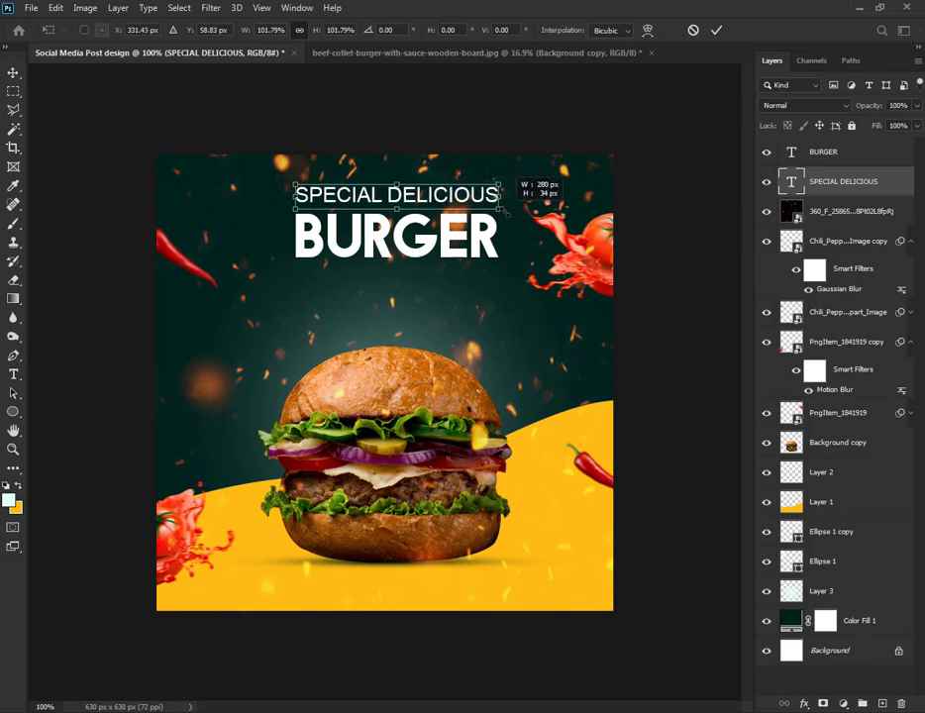
{"action": "left_click_drag", "start_coordinate": [502, 210], "coordinate": [502, 209]}
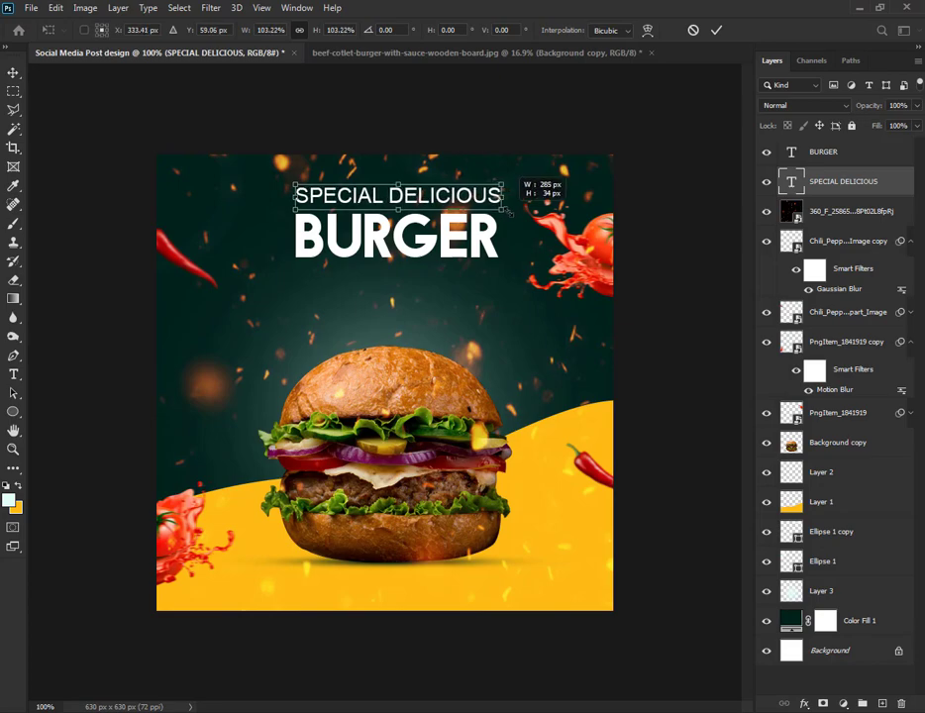
{"action": "left_click", "coordinate": [717, 30]}
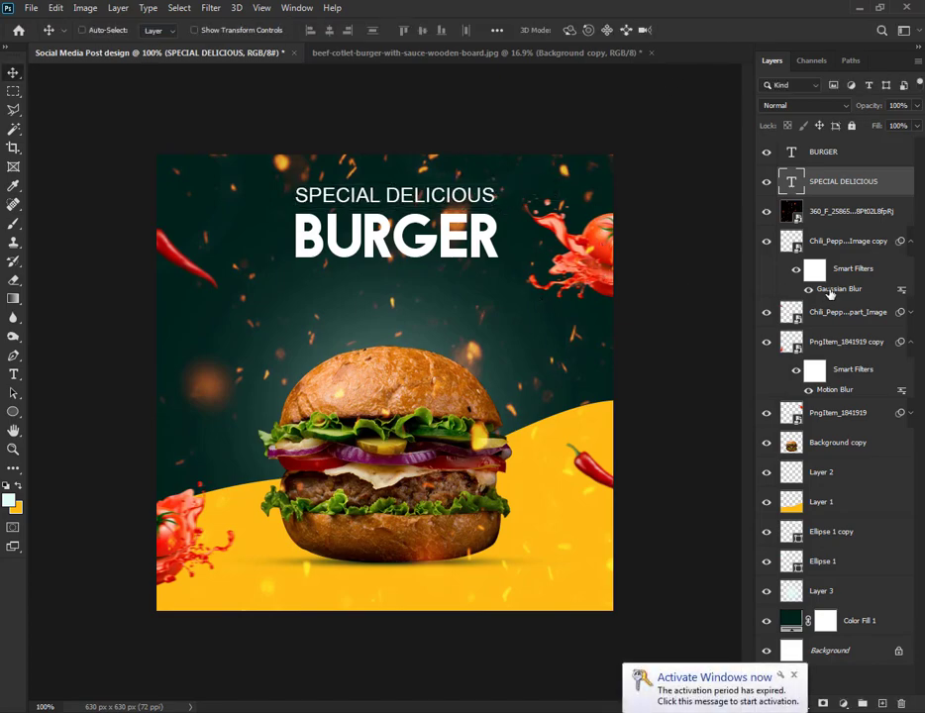
Step: Colour the BURGER text orange, #ffa200
{"action": "left_click", "coordinate": [779, 157]}
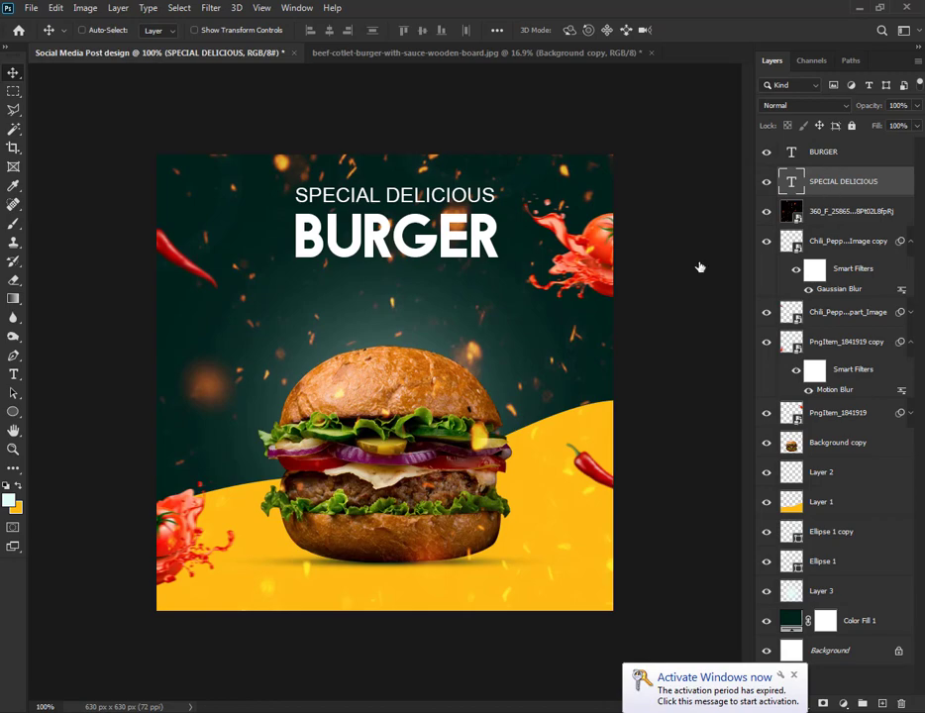
{"action": "left_click", "coordinate": [14, 374]}
{"action": "left_click", "coordinate": [578, 30]}
{"action": "left_click", "coordinate": [514, 521]}
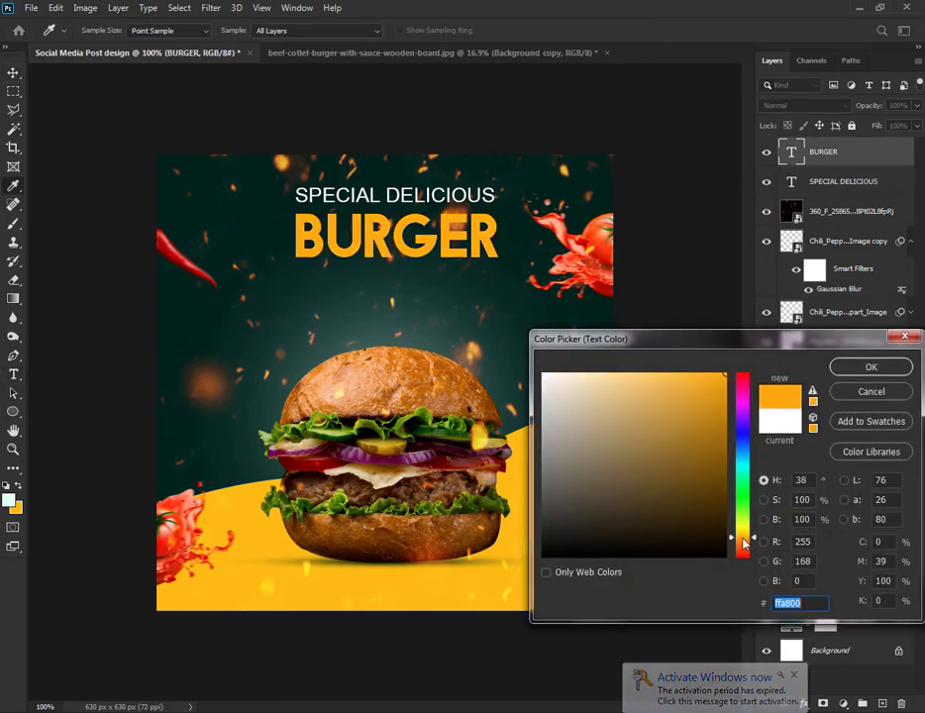
{"action": "type", "text": "ffa200"}
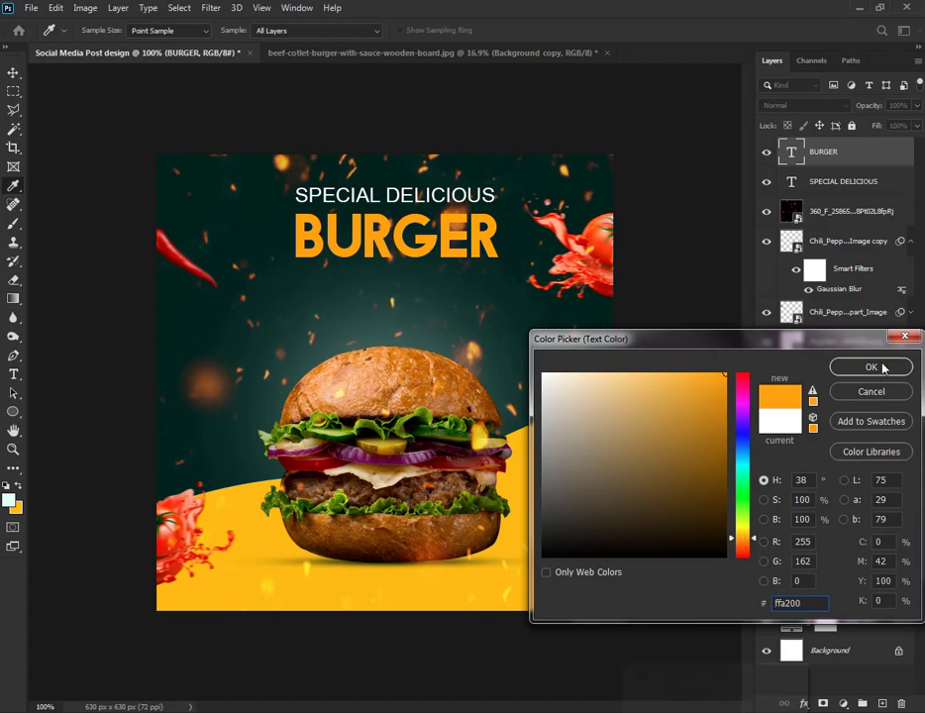
{"action": "left_click", "coordinate": [872, 366]}
{"action": "key", "text": "v"}
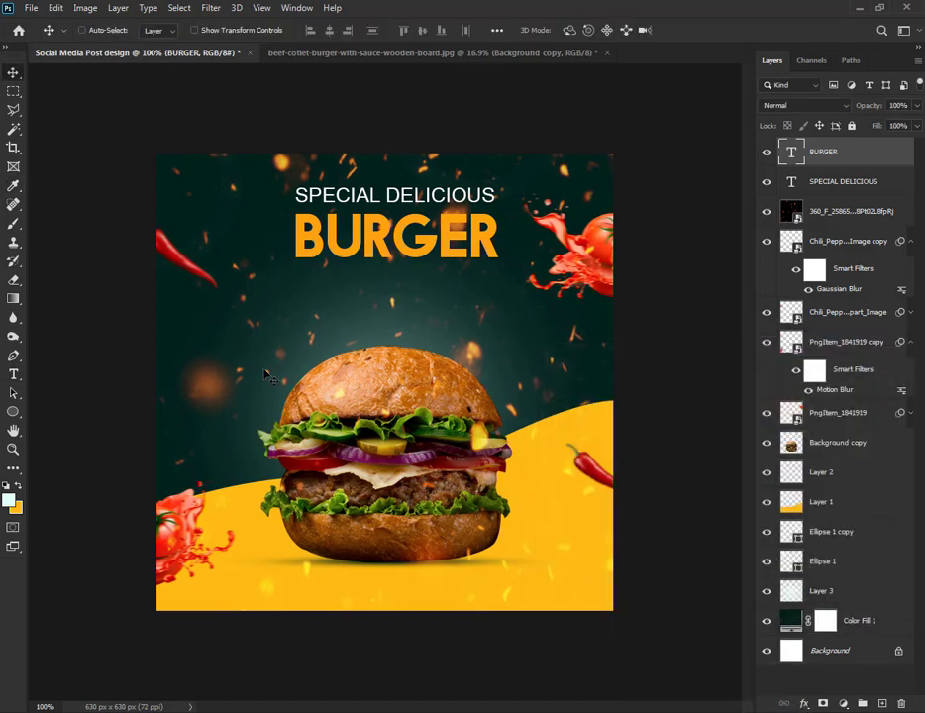
{"action": "left_click", "coordinate": [13, 374]}
Step: Add a LIMITED TIME OFFER text line below BURGER in Arial
{"action": "left_click", "coordinate": [326, 297]}
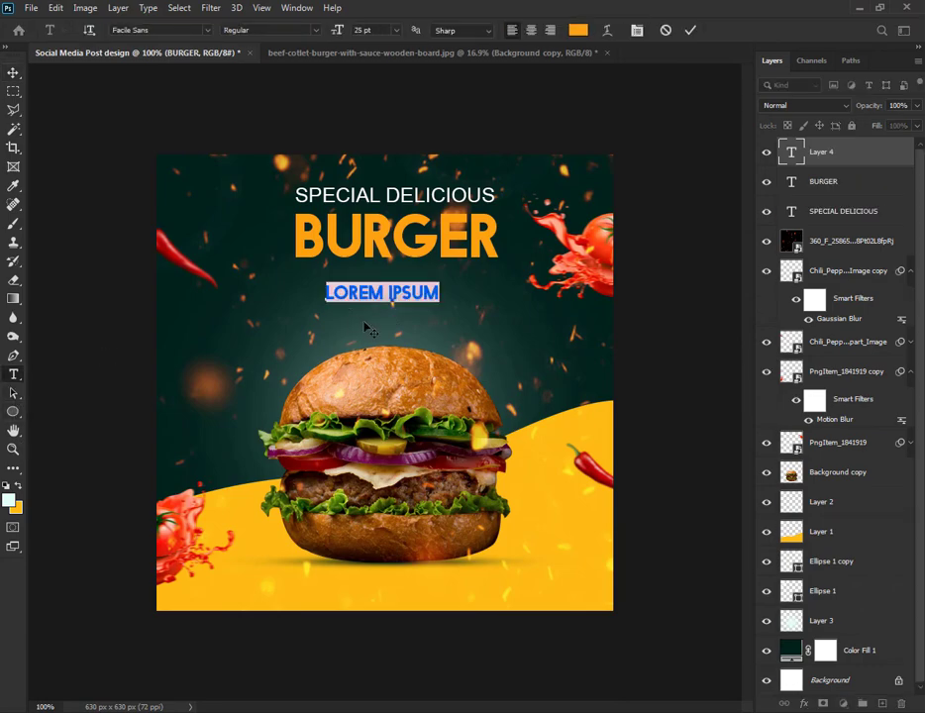
{"action": "key", "text": "BackSpace"}
{"action": "type", "text": "LIMITE"}
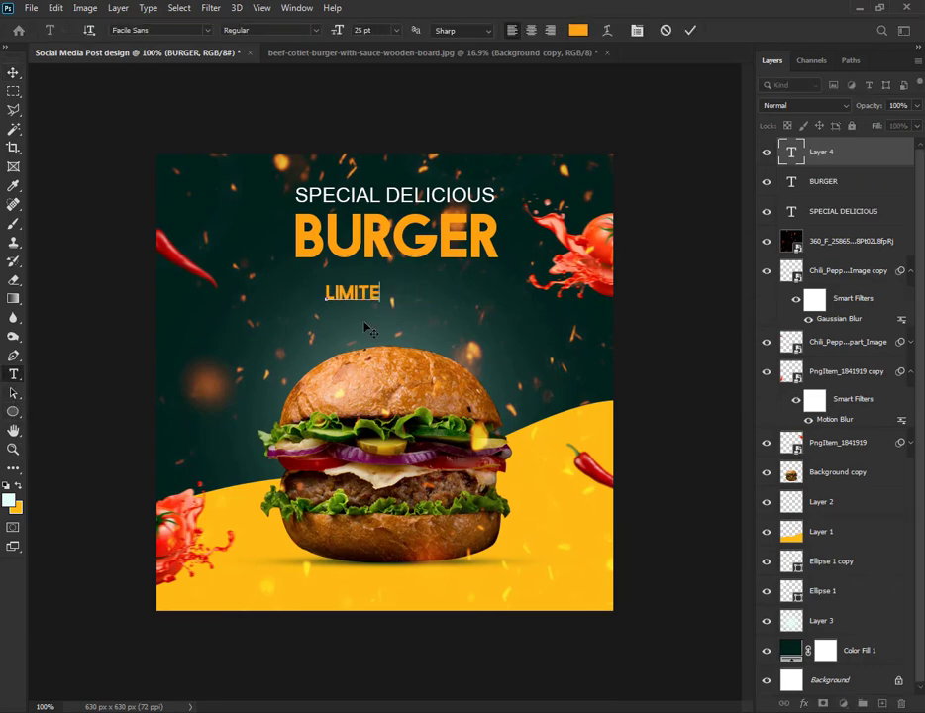
{"action": "type", "text": "D TIME OFER"}
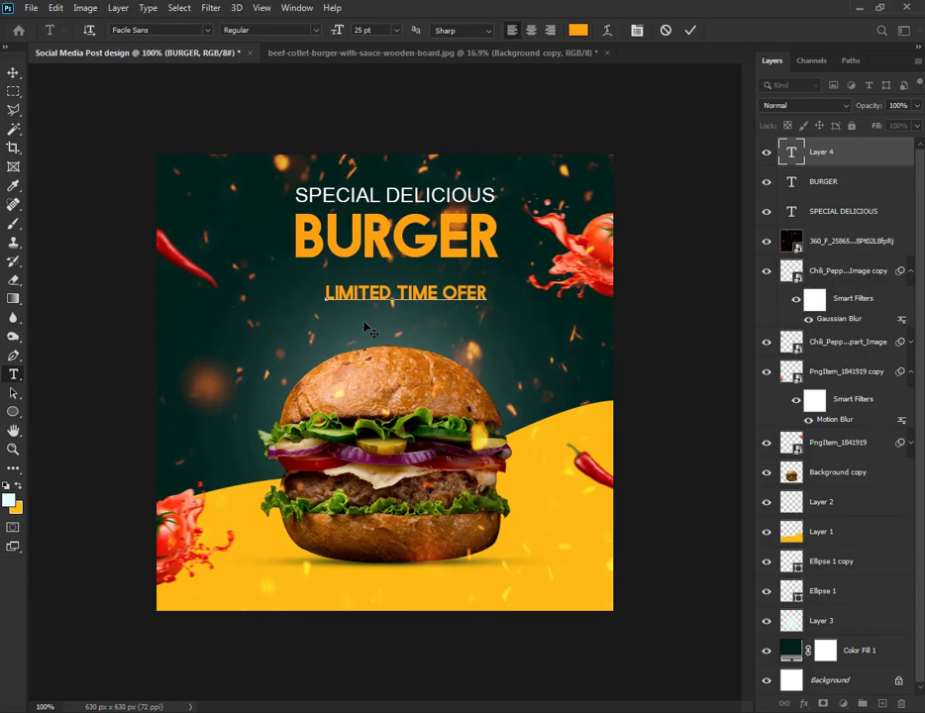
{"action": "key", "text": "BackSpace"}
{"action": "type", "text": "F"}
{"action": "type", "text": "ER"}
{"action": "left_click", "coordinate": [13, 72]}
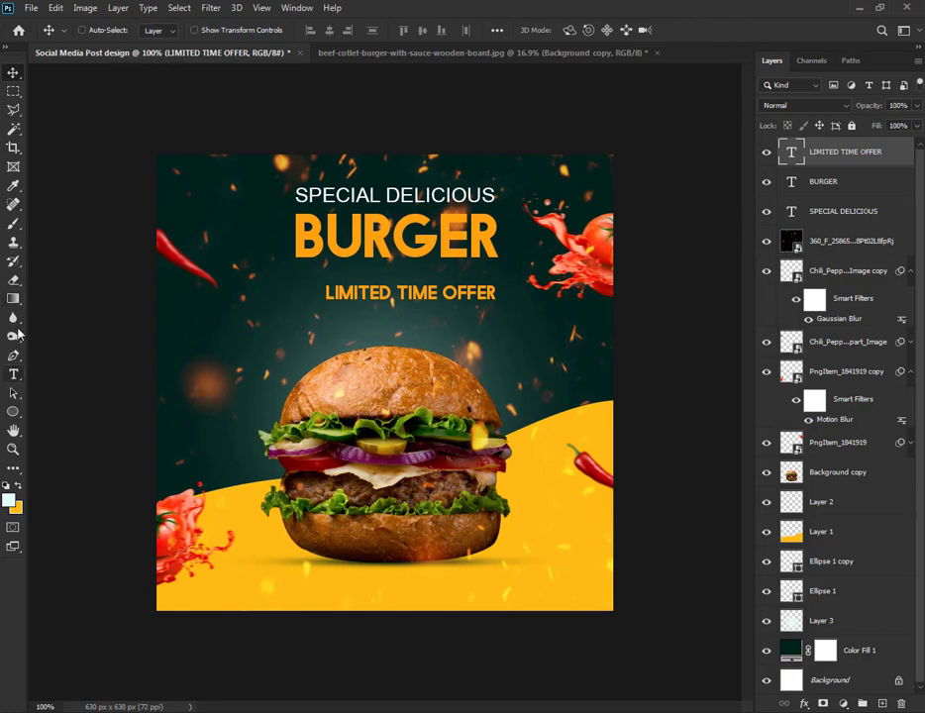
{"action": "left_click", "coordinate": [13, 373]}
{"action": "left_click", "coordinate": [154, 30]}
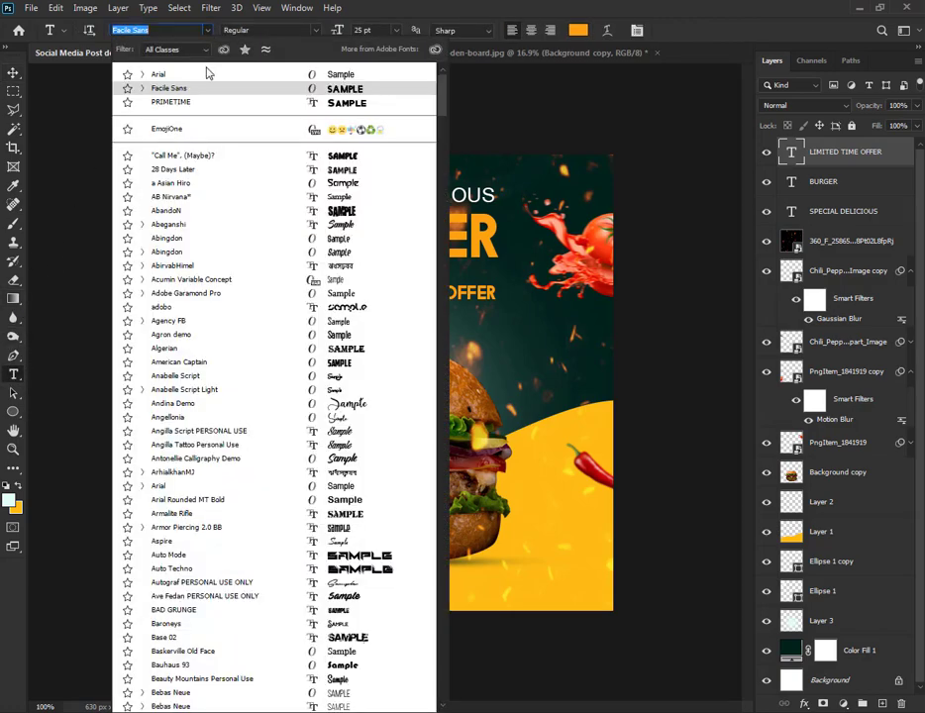
{"action": "left_click", "coordinate": [148, 65]}
Step: Shrink LIMITED TIME OFFER and centre it just under BURGER
{"action": "left_click", "coordinate": [13, 72]}
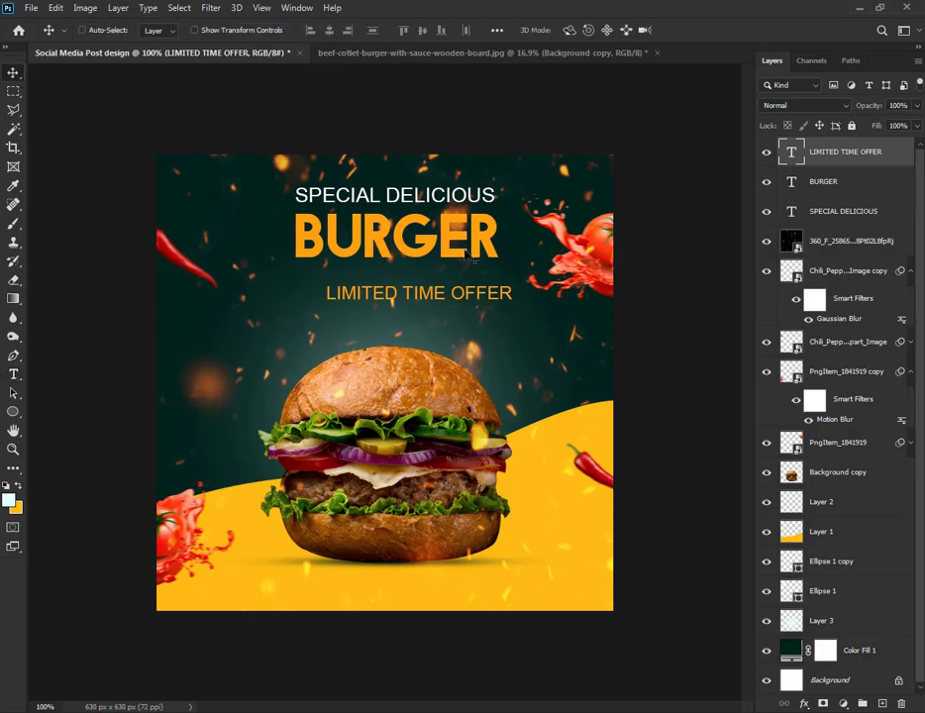
{"action": "left_click_drag", "start_coordinate": [473, 299], "coordinate": [448, 280]}
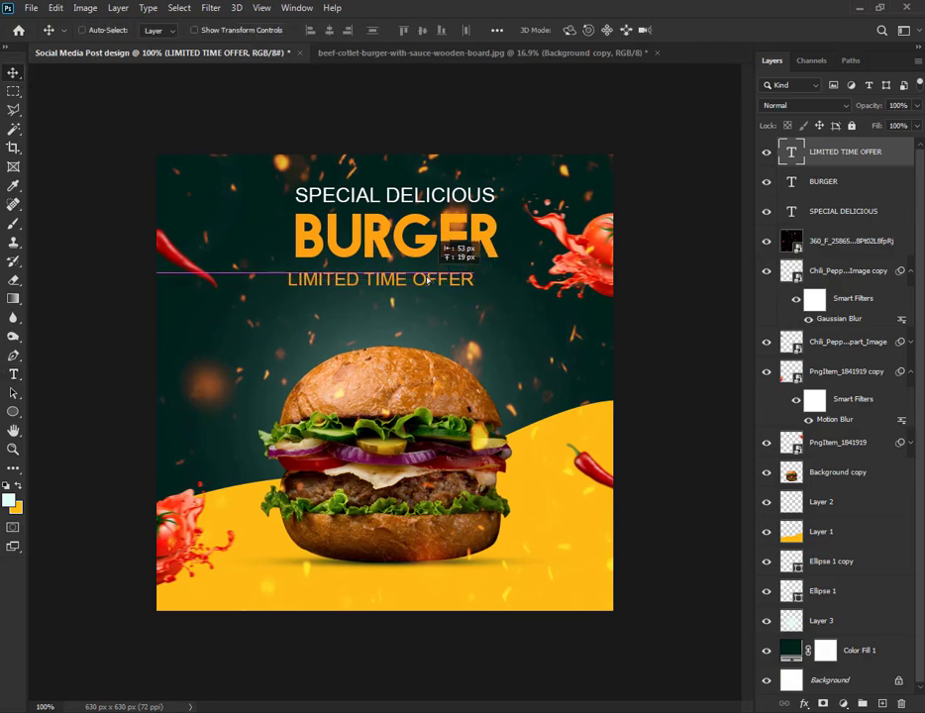
{"action": "key", "text": "ctrl+t"}
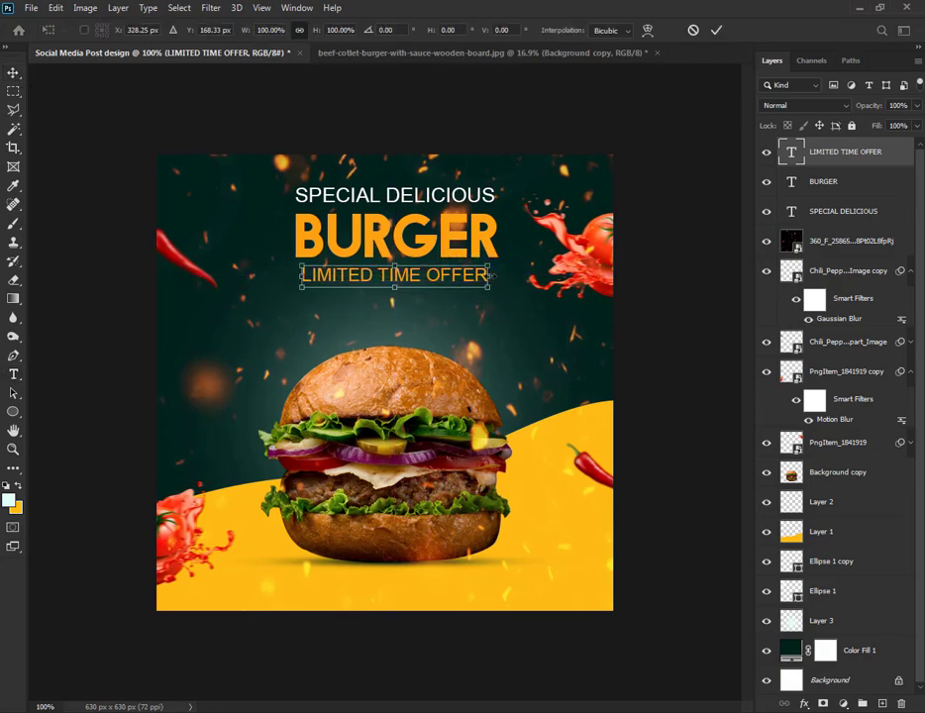
{"action": "left_click_drag", "start_coordinate": [489, 275], "coordinate": [465, 277]}
{"action": "left_click", "coordinate": [716, 30]}
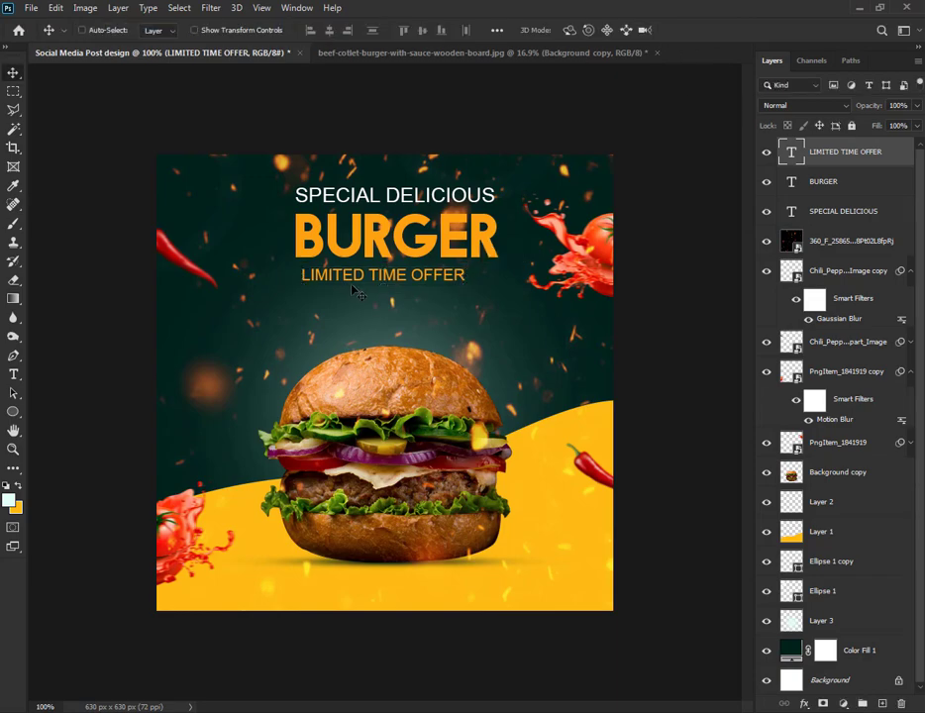
{"action": "left_click_drag", "start_coordinate": [400, 275], "coordinate": [428, 272]}
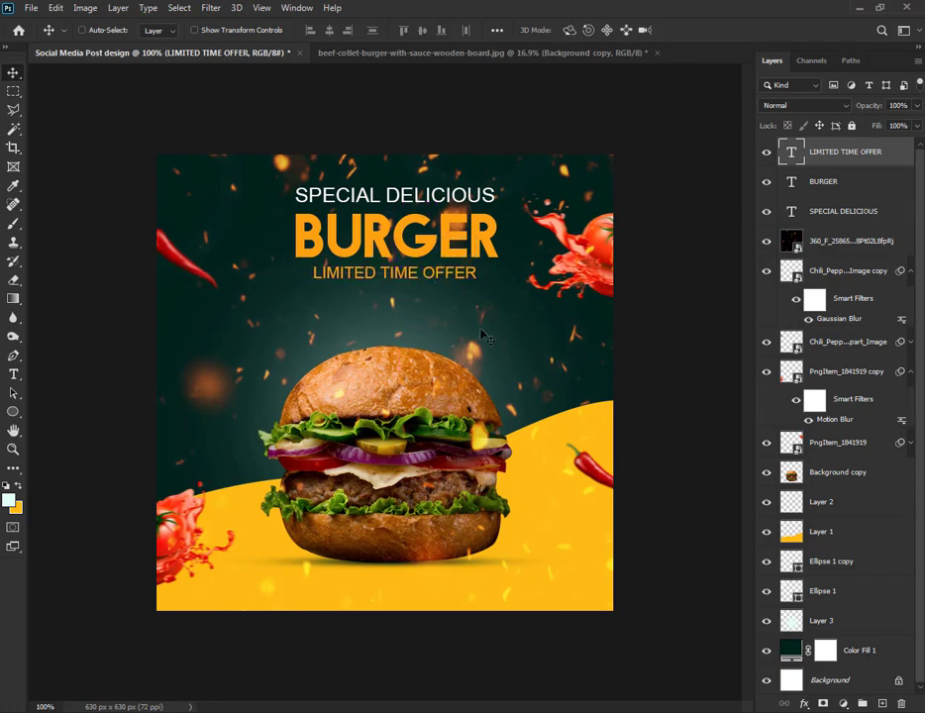
{"action": "left_click", "coordinate": [13, 412]}
Step: Draw a white rectangle banner behind the LIMITED TIME OFFER line
{"action": "right_click", "coordinate": [13, 412]}
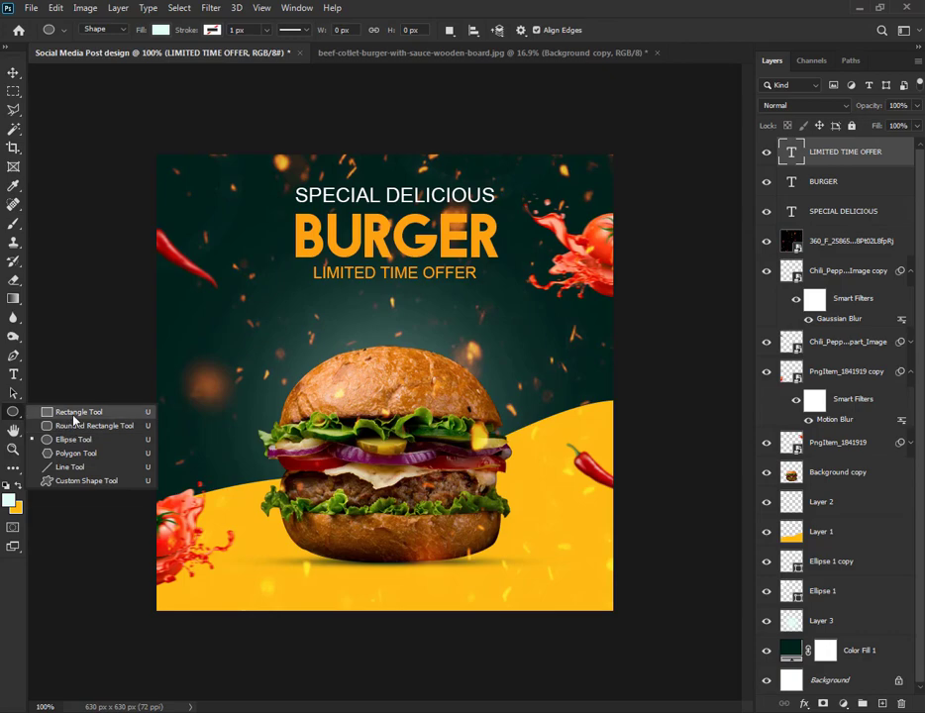
{"action": "left_click", "coordinate": [71, 412]}
{"action": "left_click", "coordinate": [843, 181]}
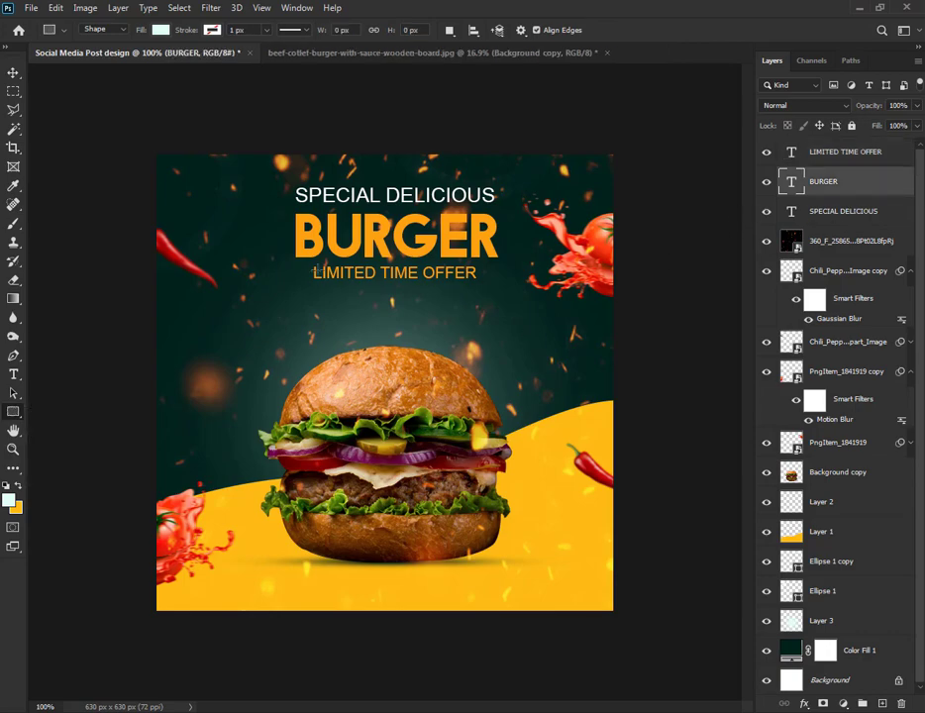
{"action": "left_click_drag", "start_coordinate": [308, 262], "coordinate": [483, 281]}
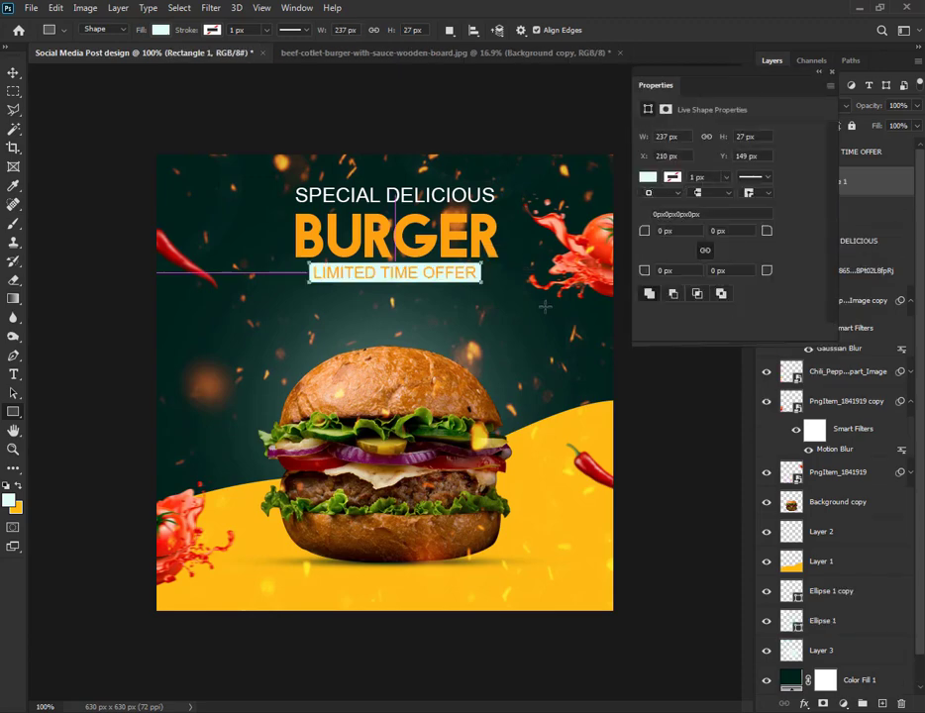
{"action": "left_click", "coordinate": [649, 178]}
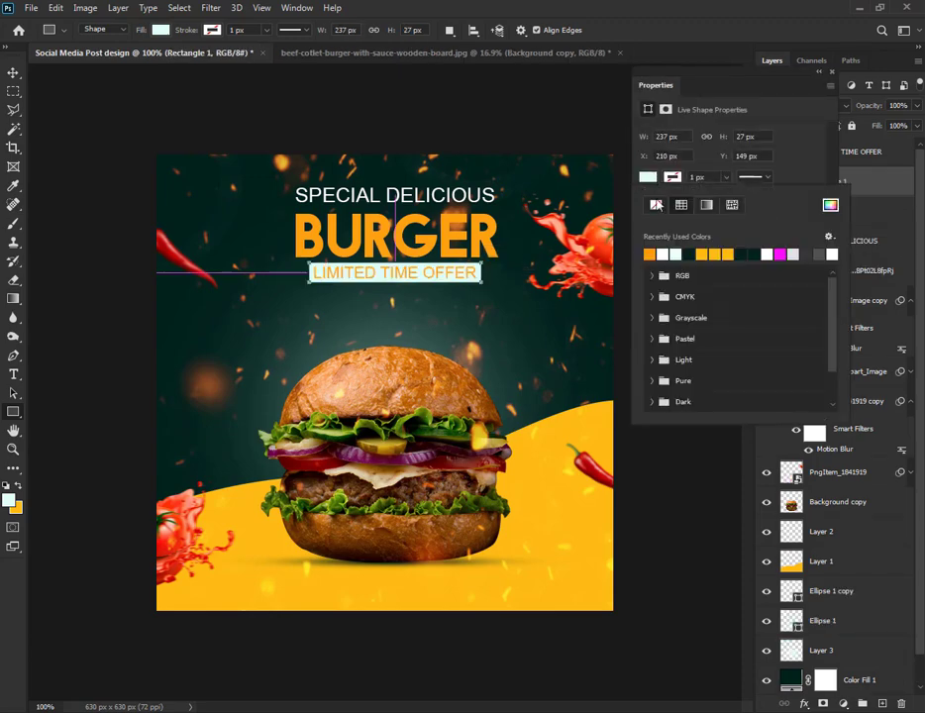
{"action": "left_click", "coordinate": [665, 252]}
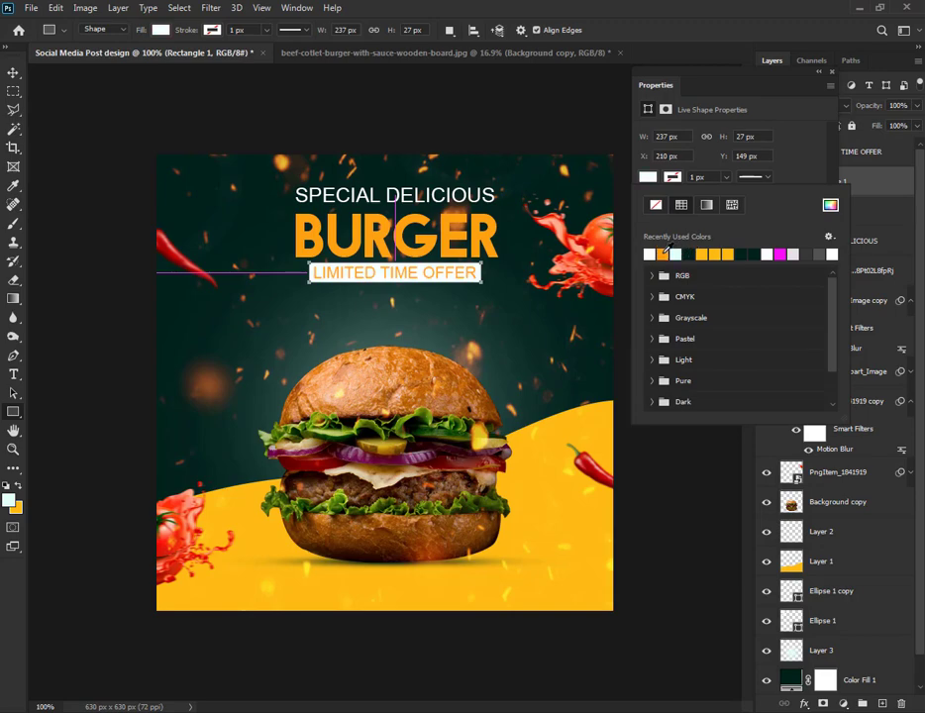
{"action": "left_click", "coordinate": [10, 72]}
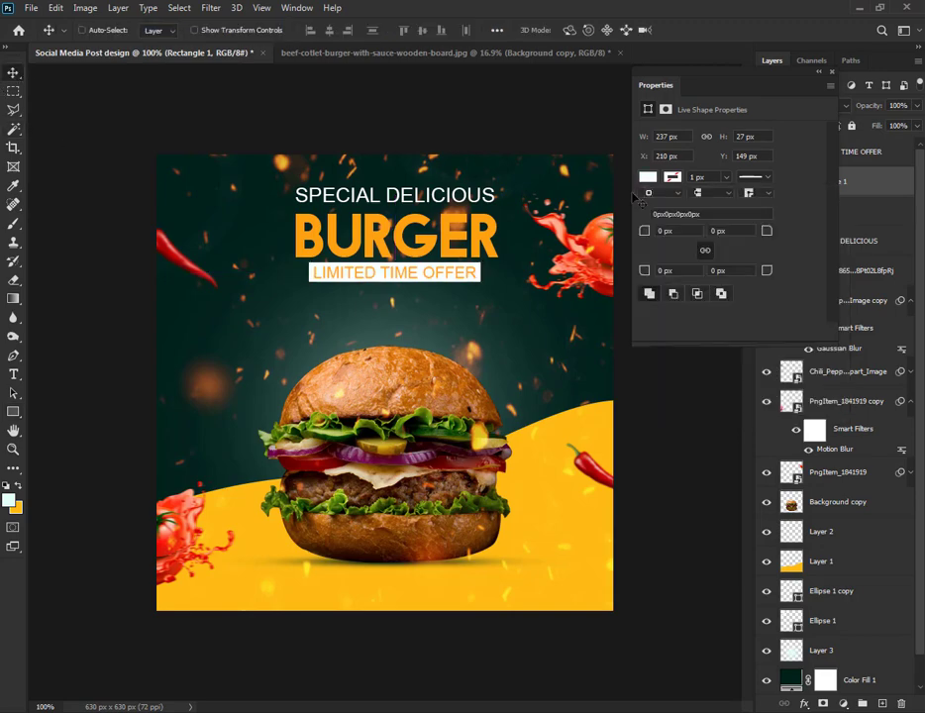
{"action": "left_click", "coordinate": [832, 74]}
Step: Recolour LIMITED TIME OFFER to the sampled dark green background (#00211a)
{"action": "left_click", "coordinate": [872, 151]}
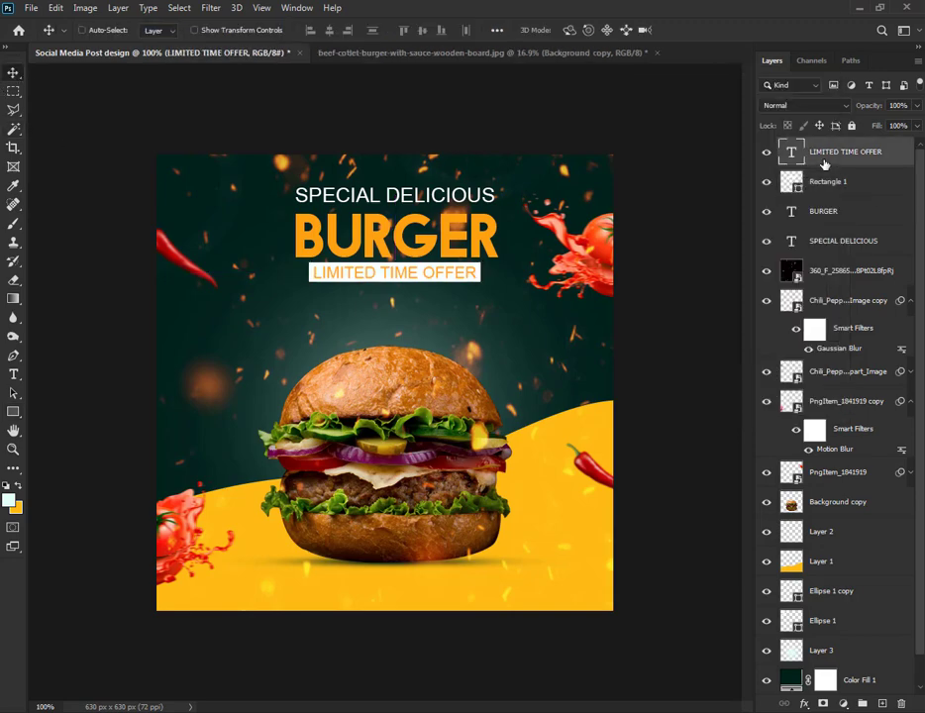
{"action": "left_click", "coordinate": [13, 373]}
{"action": "left_click", "coordinate": [580, 29]}
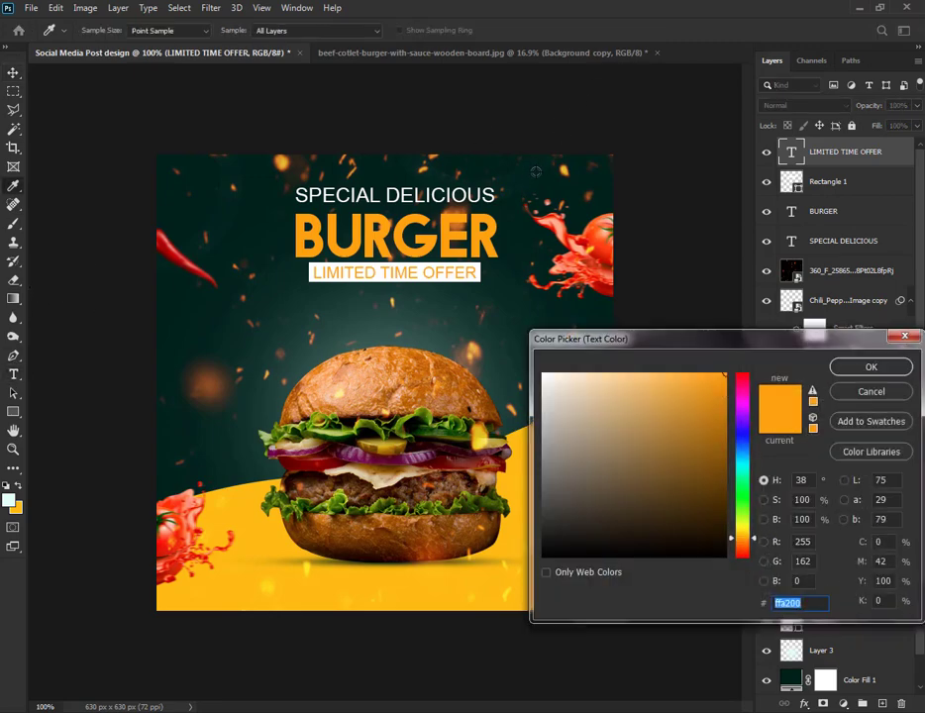
{"action": "left_click", "coordinate": [536, 172]}
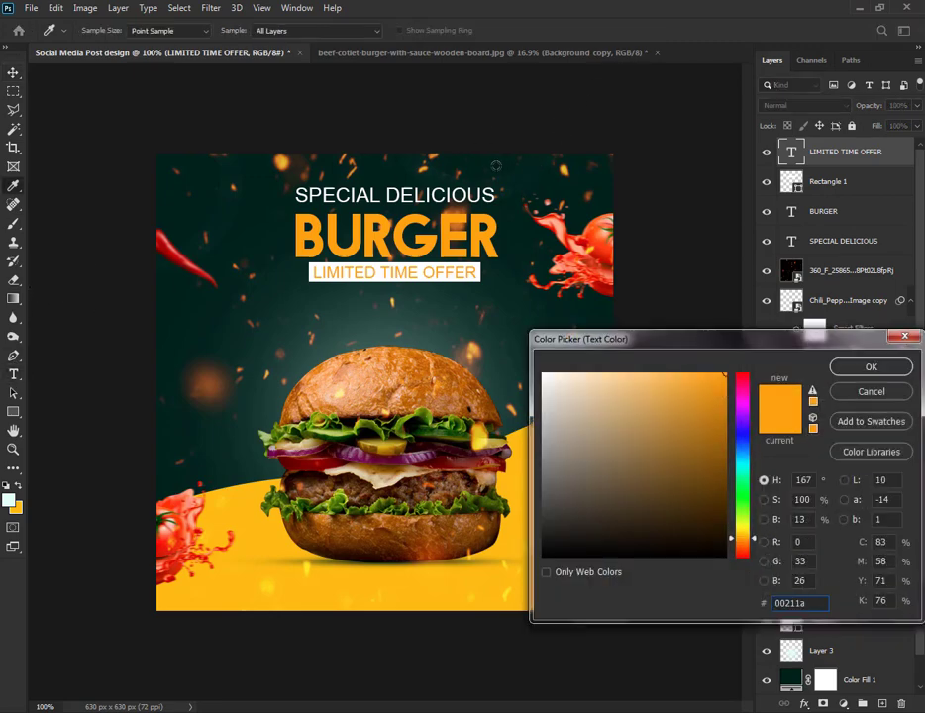
{"action": "left_click", "coordinate": [834, 367]}
{"action": "key", "text": "v"}
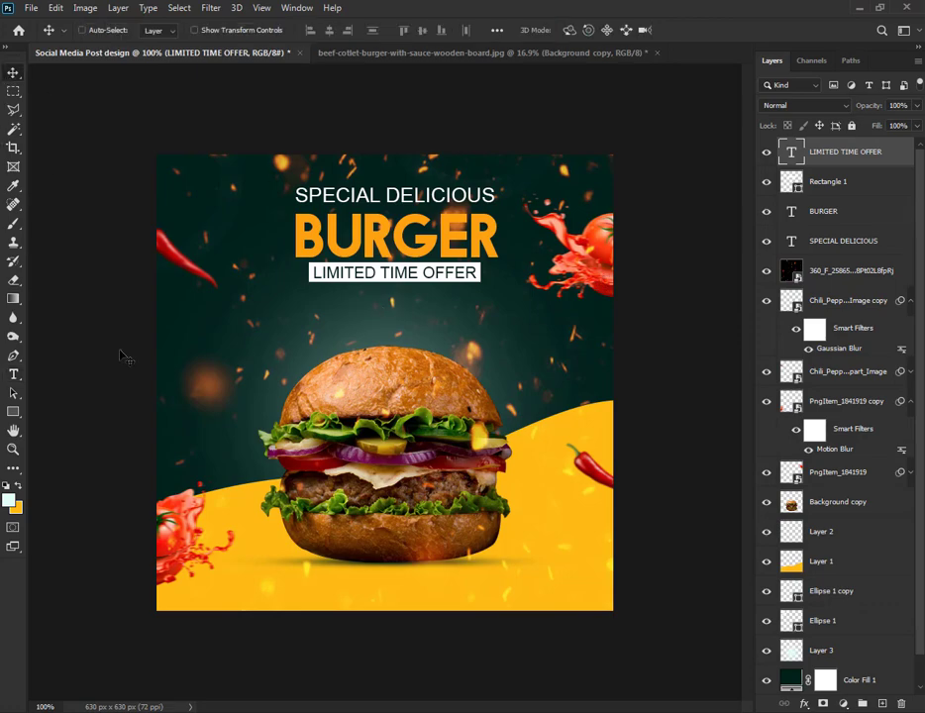
Step: Draw an orange-filled circle to the left of the burger
{"action": "left_click", "coordinate": [11, 414]}
{"action": "right_click", "coordinate": [11, 414]}
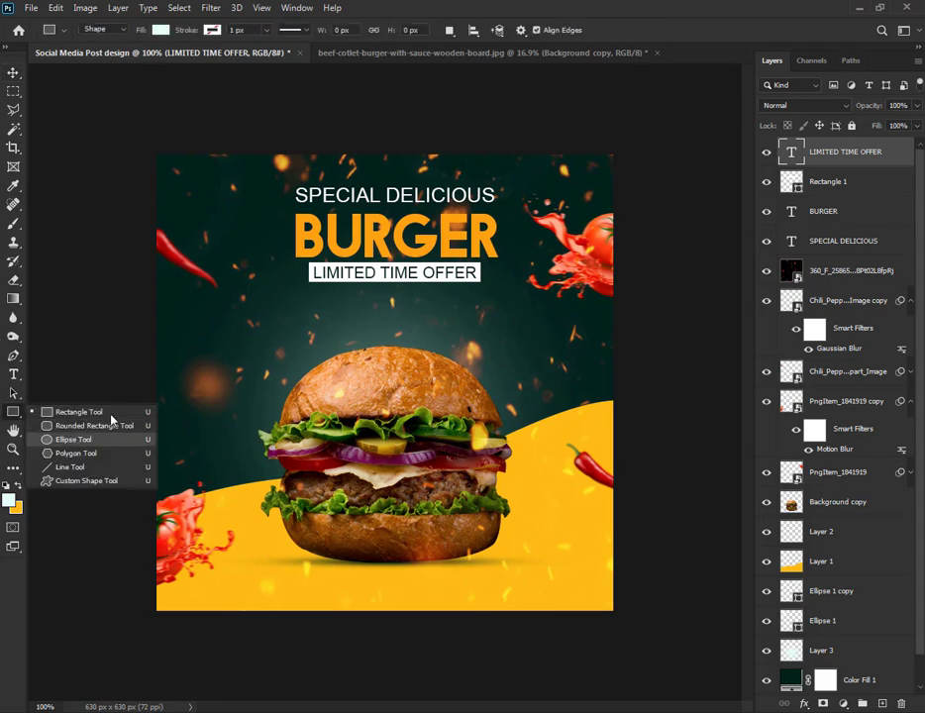
{"action": "left_click", "coordinate": [79, 437]}
{"action": "left_click_drag", "start_coordinate": [186, 291], "coordinate": [282, 388]}
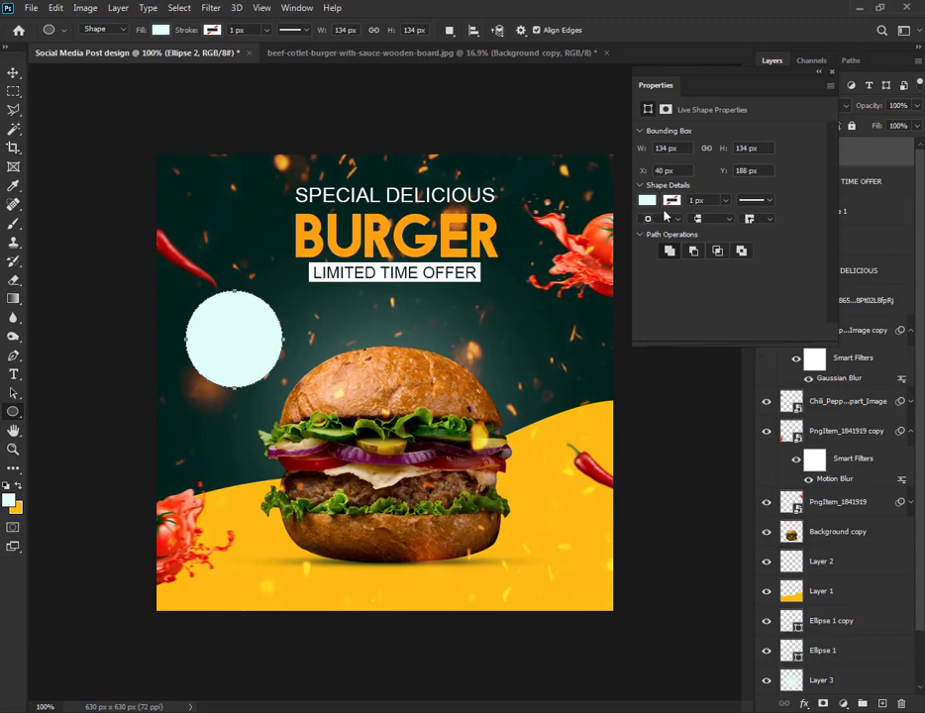
{"action": "left_click", "coordinate": [648, 201]}
{"action": "left_click", "coordinate": [649, 278]}
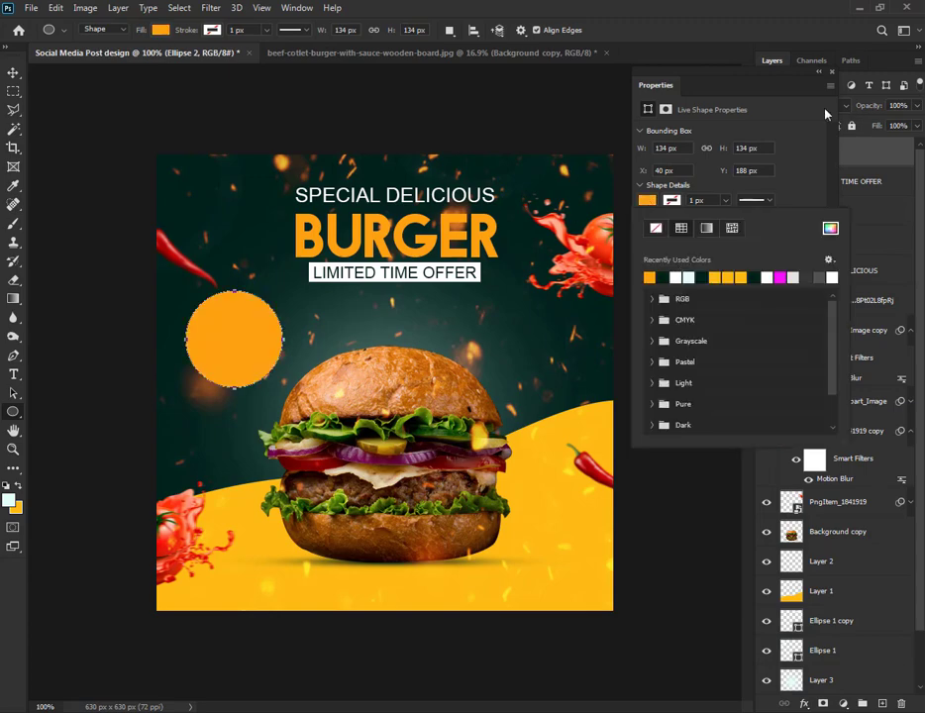
{"action": "left_click", "coordinate": [833, 74]}
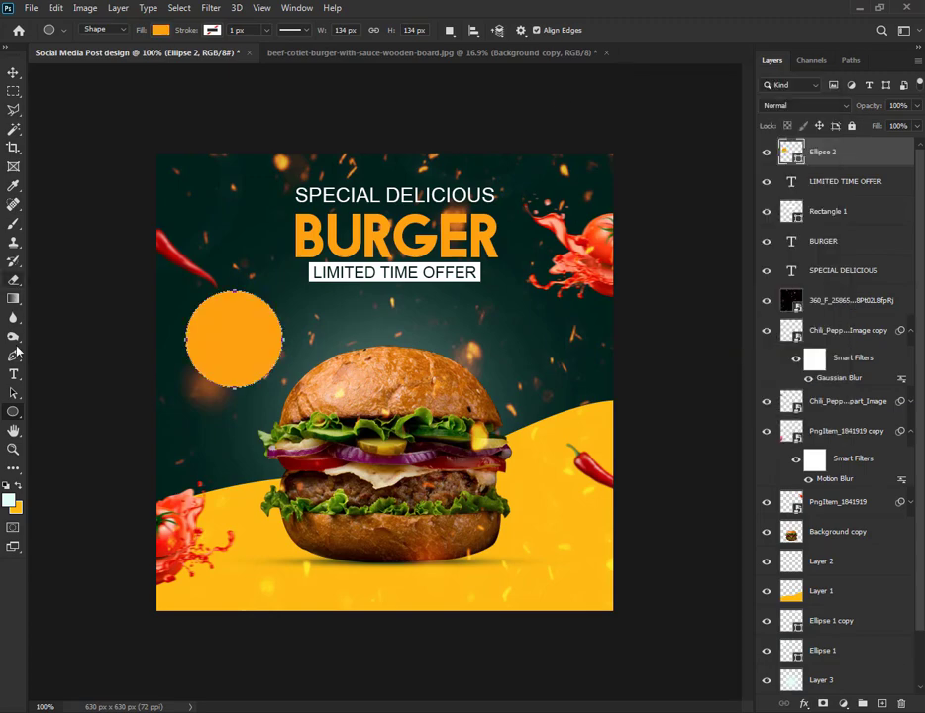
{"action": "left_click", "coordinate": [13, 72]}
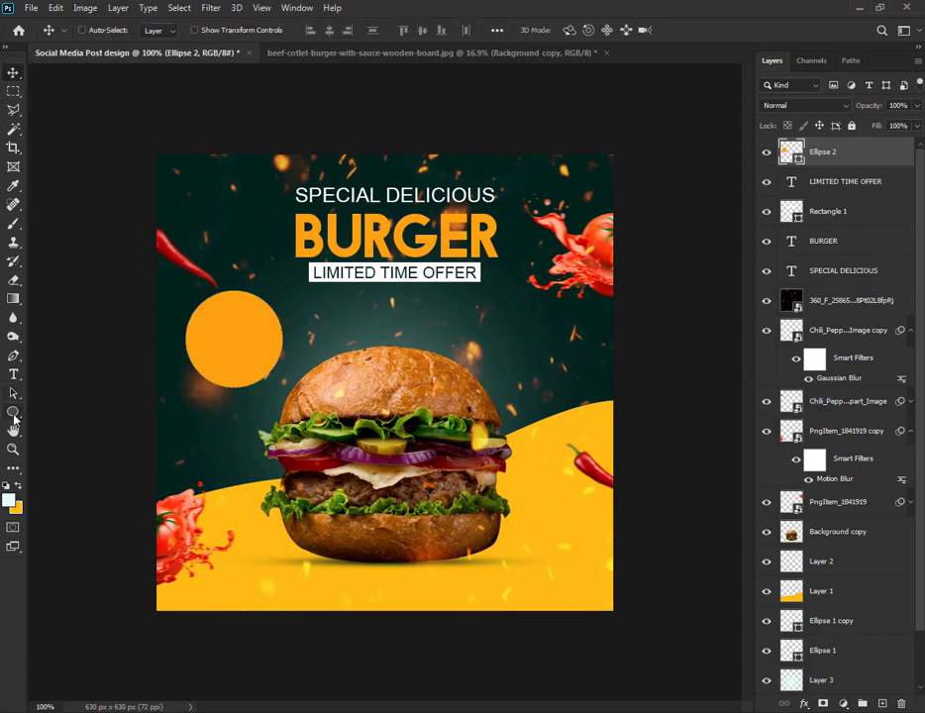
Step: Draw a larger ellipse with no fill and a 4.43 px orange outline
{"action": "left_click", "coordinate": [13, 411]}
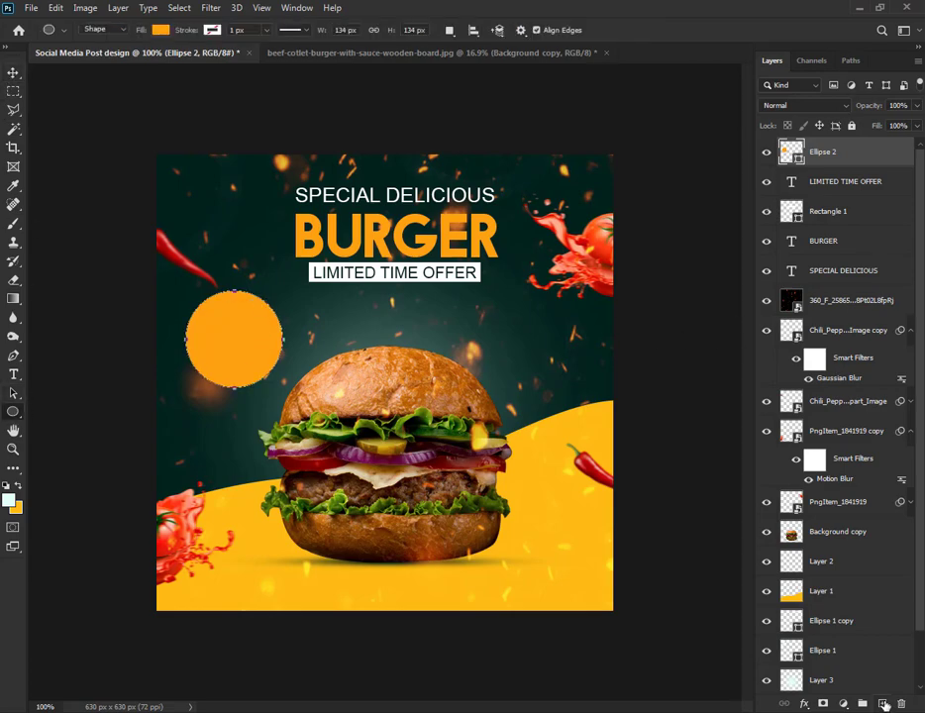
{"action": "left_click", "coordinate": [883, 703]}
{"action": "left_click_drag", "start_coordinate": [186, 297], "coordinate": [297, 408]}
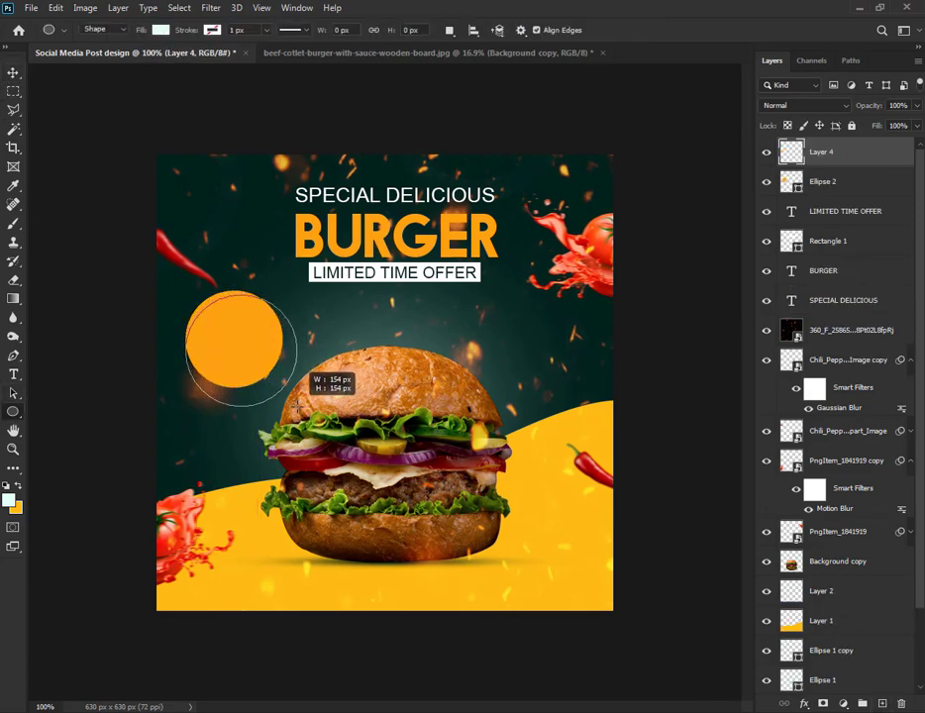
{"action": "left_click", "coordinate": [647, 200]}
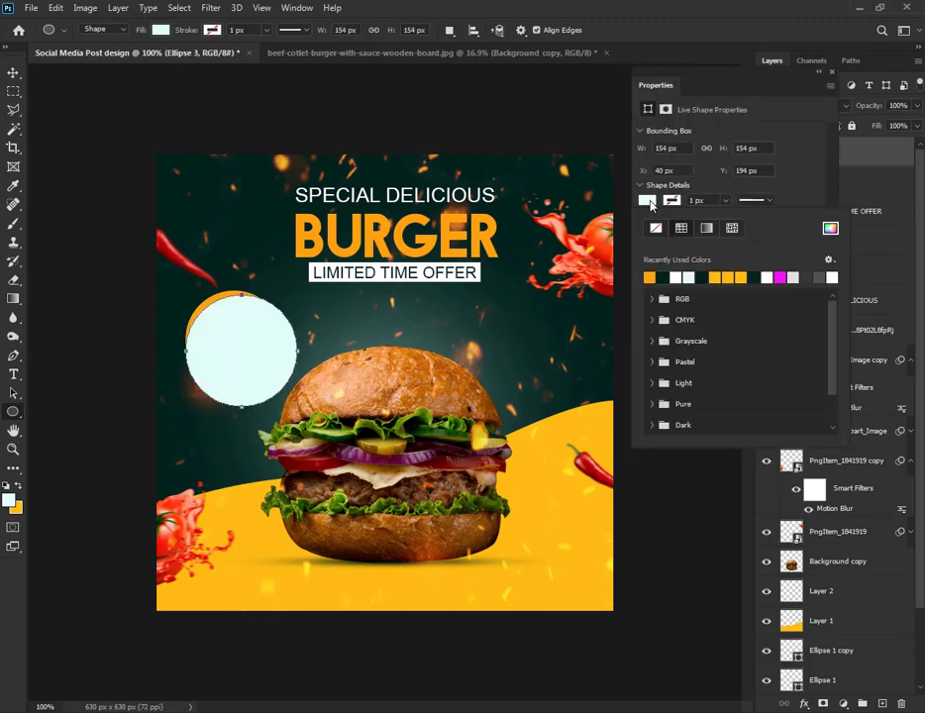
{"action": "left_click", "coordinate": [655, 230]}
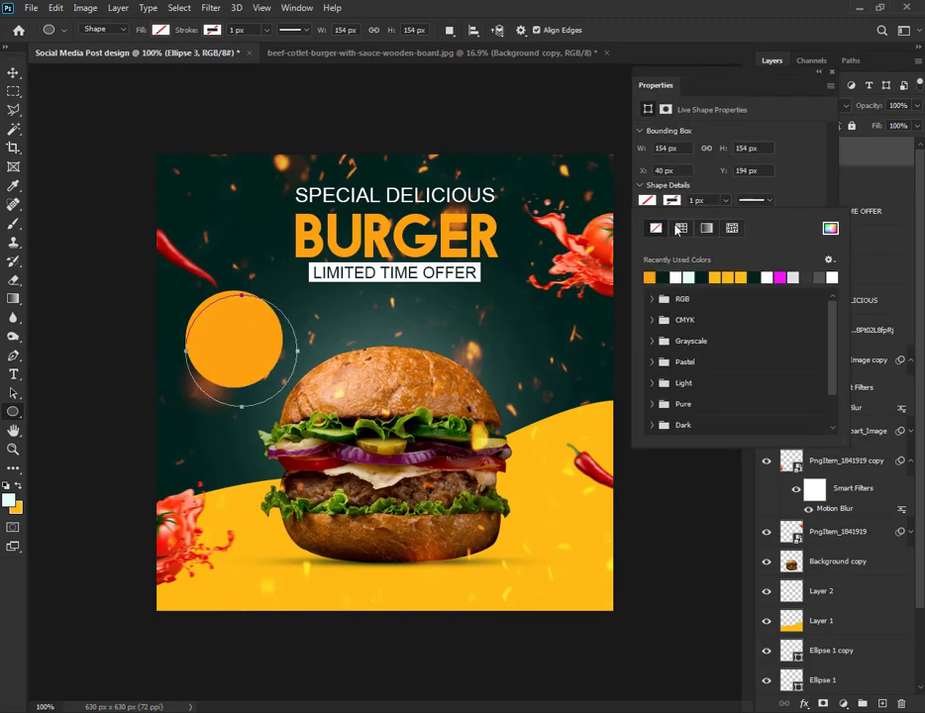
{"action": "left_click", "coordinate": [651, 276]}
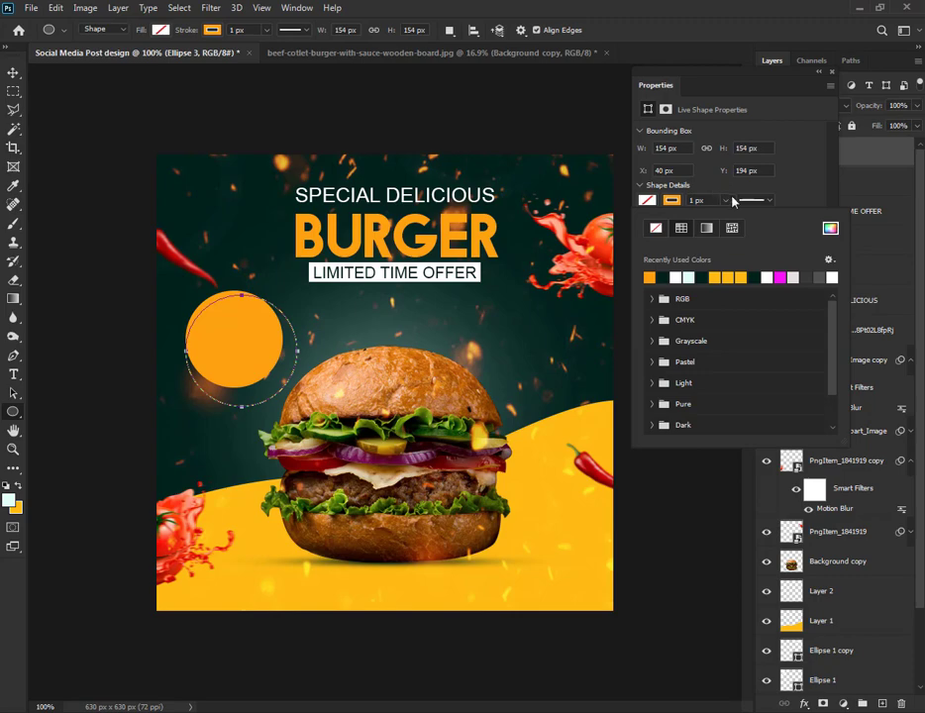
{"action": "left_click", "coordinate": [728, 200]}
{"action": "left_click_drag", "start_coordinate": [735, 220], "coordinate": [729, 218]}
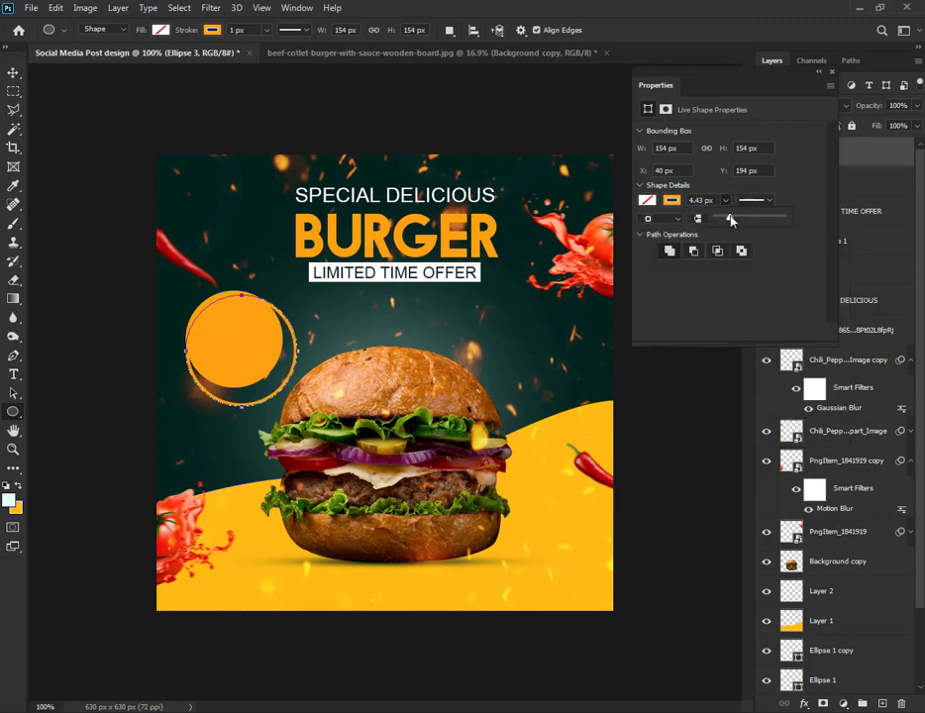
{"action": "left_click", "coordinate": [13, 72]}
Step: Reshape and position the orange ring around the filled circle, slightly offset
{"action": "left_click_drag", "start_coordinate": [292, 361], "coordinate": [283, 342]}
{"action": "key", "text": "ctrl+t"}
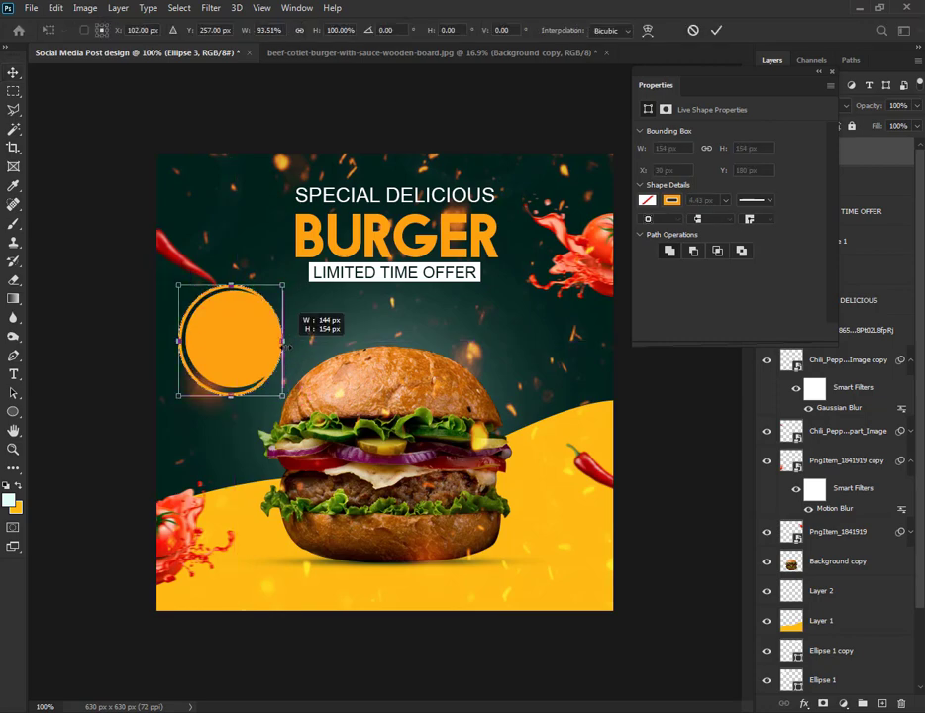
{"action": "left_click_drag", "start_coordinate": [178, 340], "coordinate": [184, 339]}
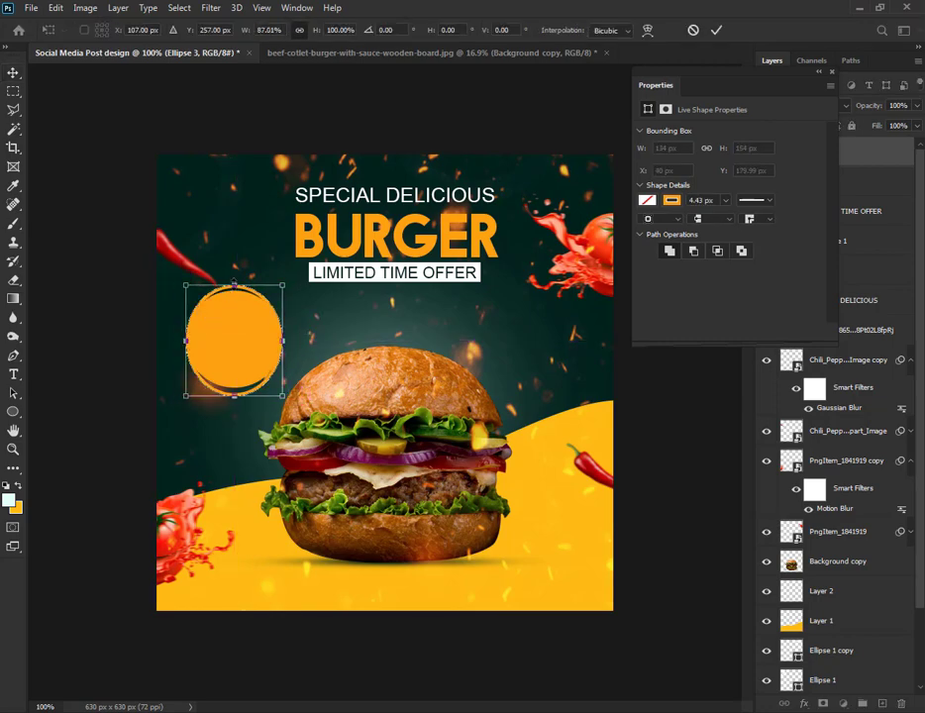
{"action": "left_click_drag", "start_coordinate": [234, 285], "coordinate": [234, 276]}
{"action": "left_click_drag", "start_coordinate": [234, 338], "coordinate": [235, 338]}
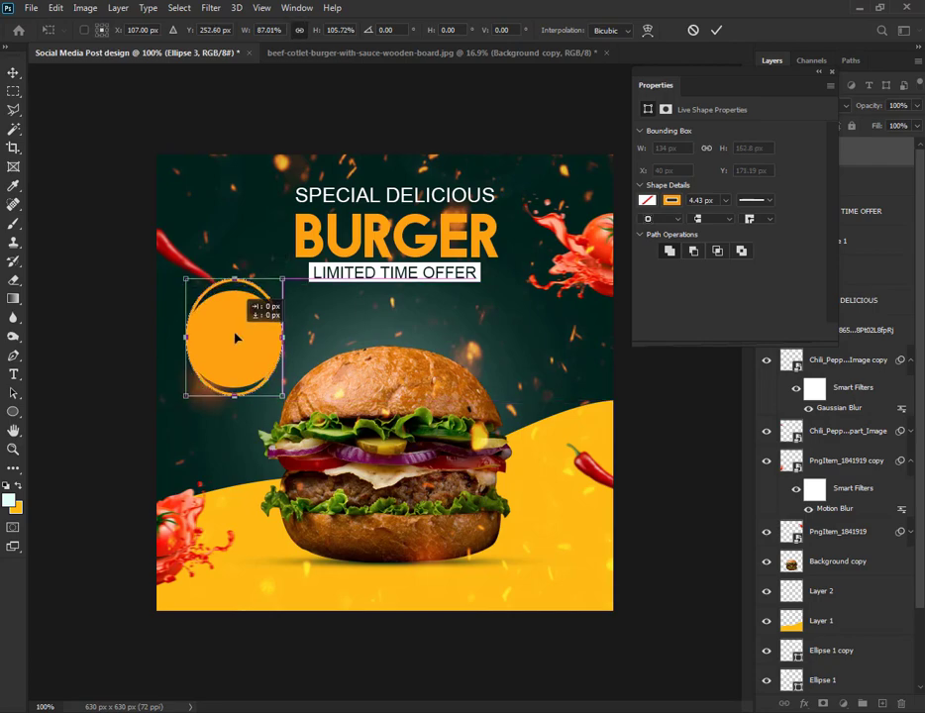
{"action": "left_click_drag", "start_coordinate": [235, 338], "coordinate": [235, 331]}
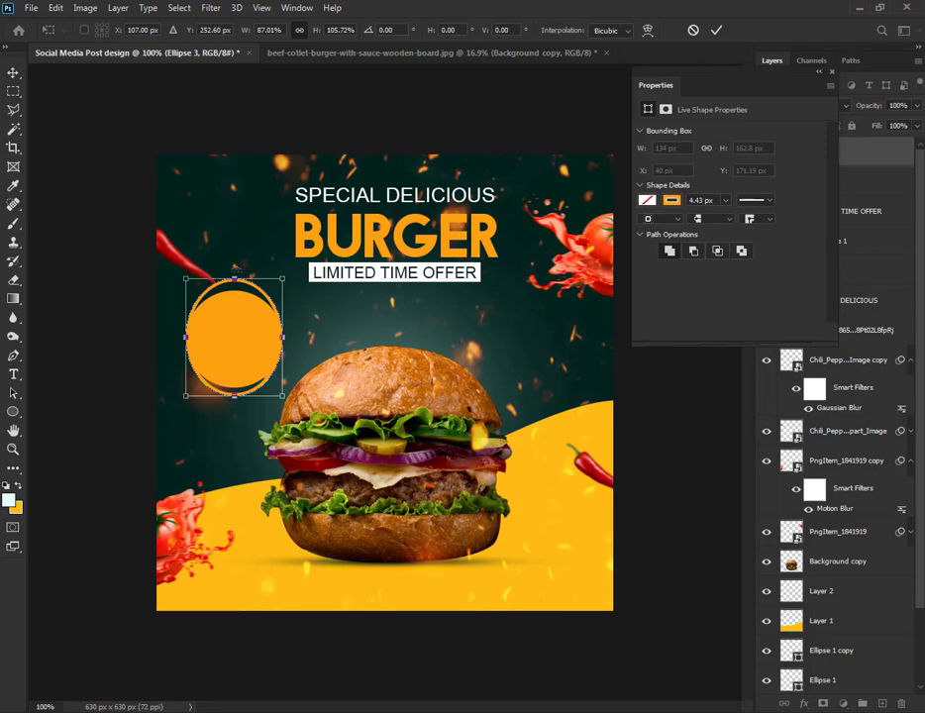
{"action": "left_click_drag", "start_coordinate": [235, 278], "coordinate": [234, 283]}
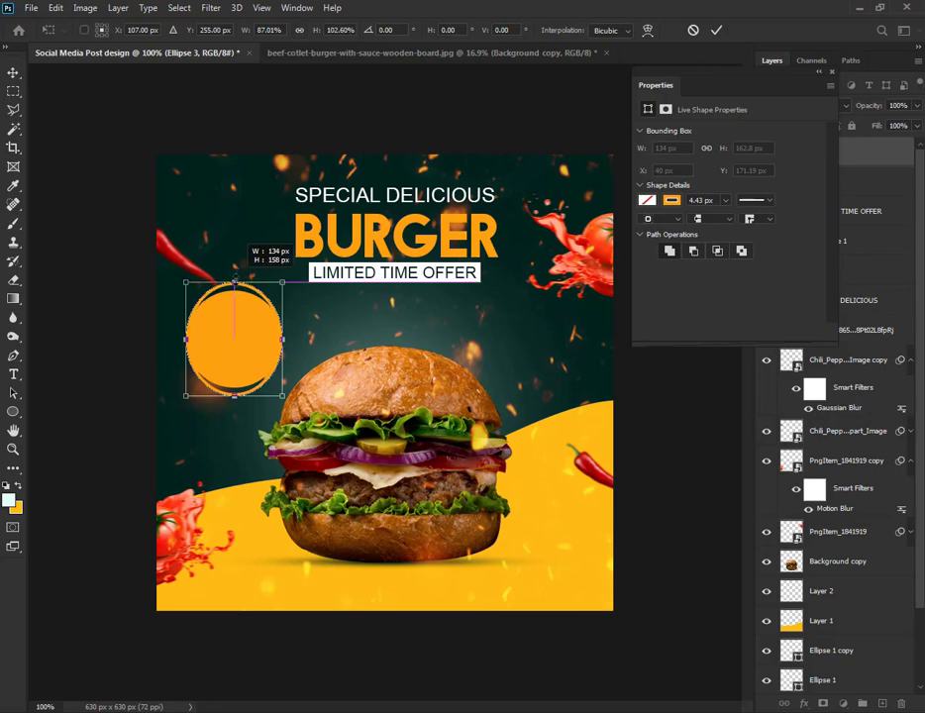
{"action": "left_click", "coordinate": [716, 29]}
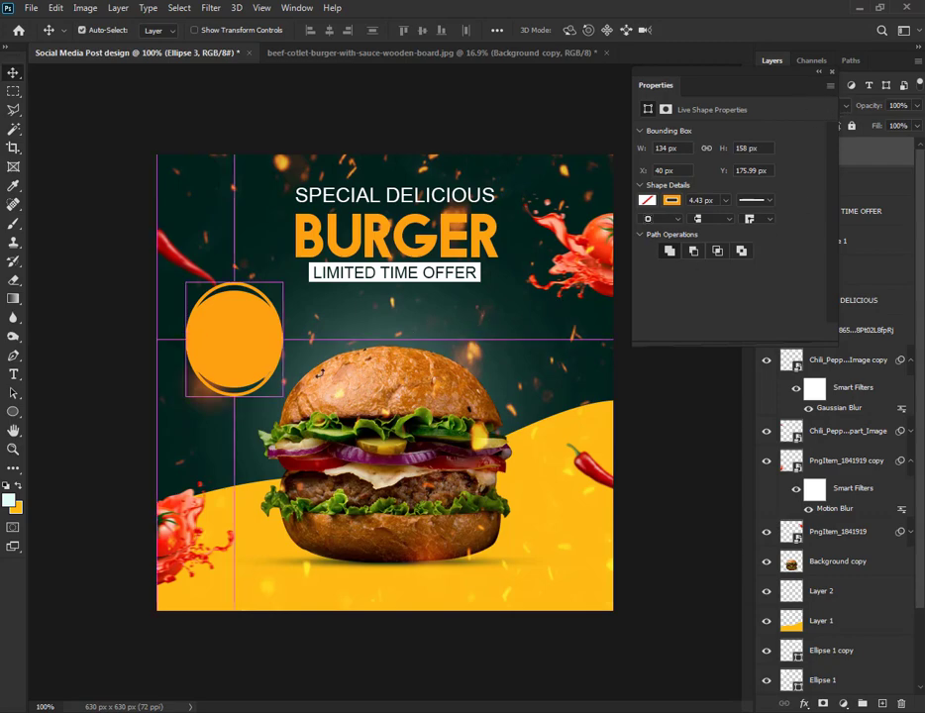
{"action": "key", "text": "ctrl+t"}
{"action": "left_click_drag", "start_coordinate": [292, 338], "coordinate": [285, 339]}
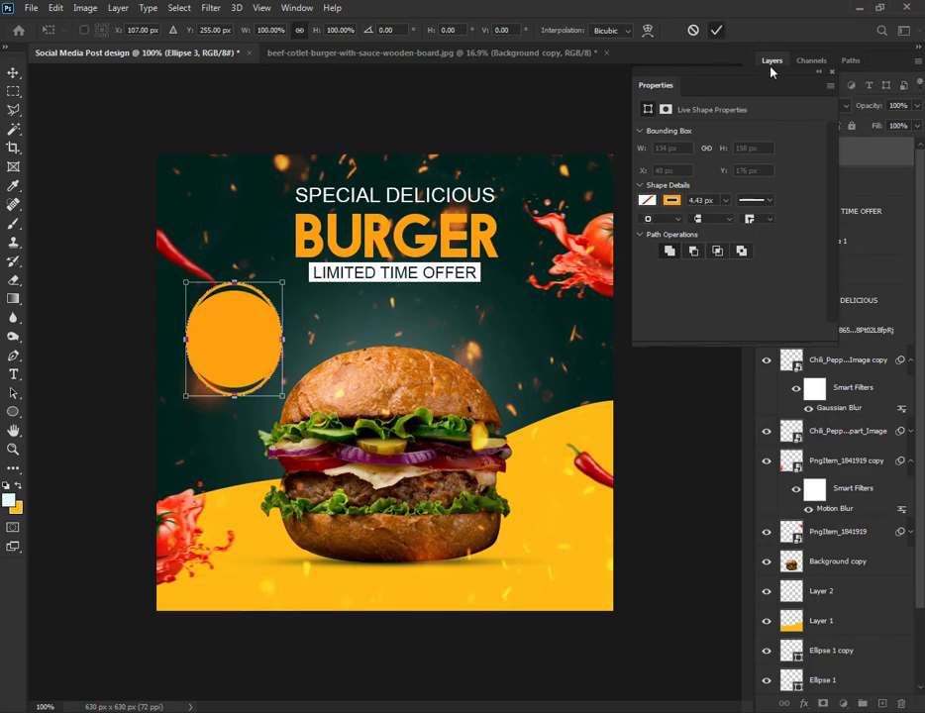
{"action": "left_click", "coordinate": [716, 30]}
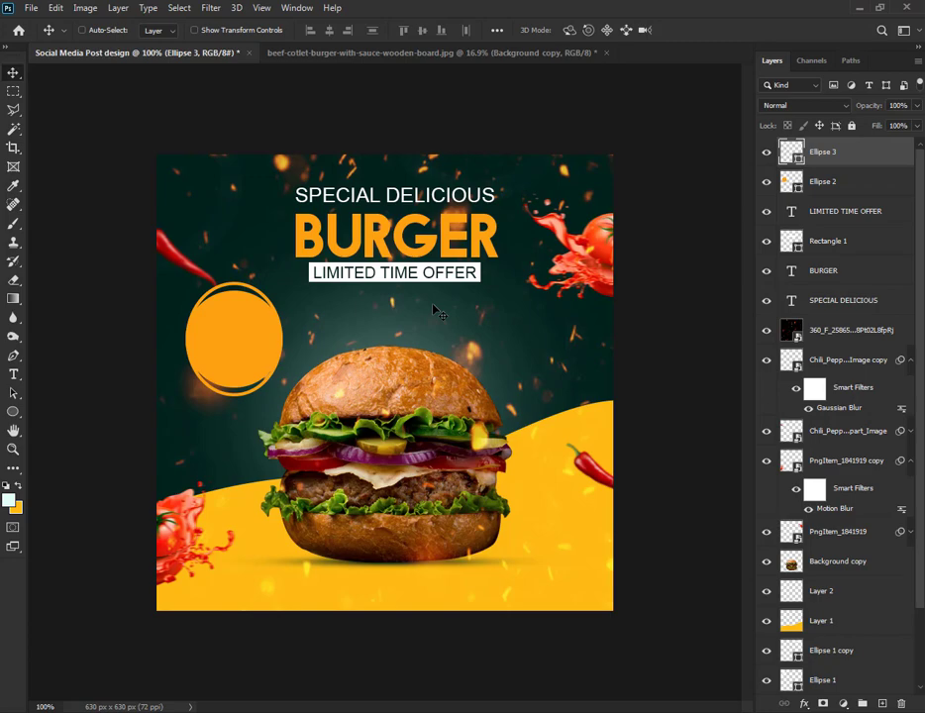
Step: Add a bold PRICE text layer
{"action": "key", "text": "t"}
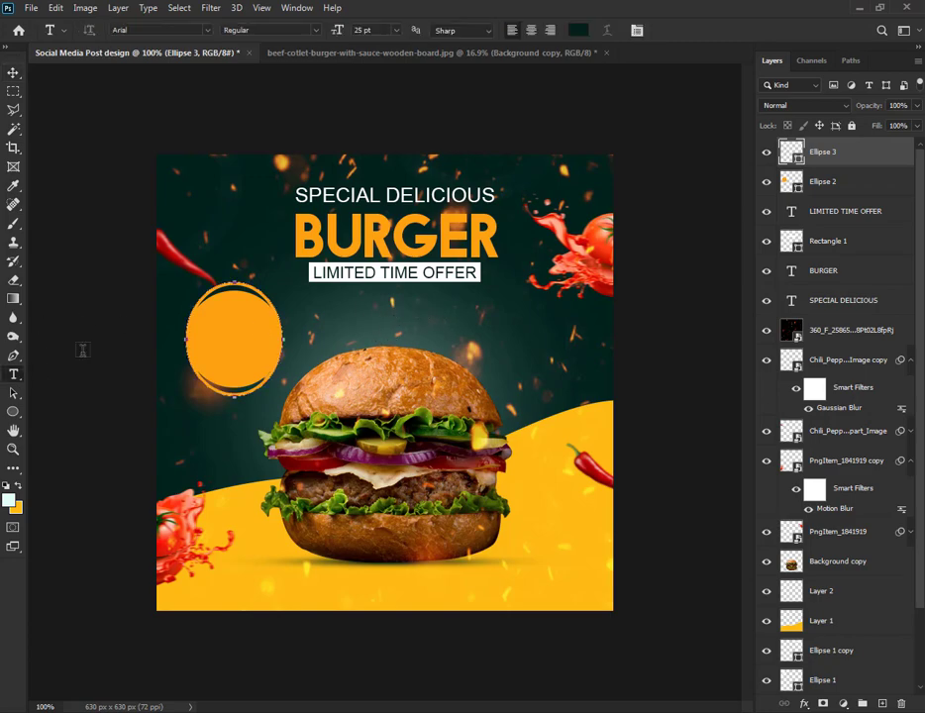
{"action": "left_click", "coordinate": [344, 317]}
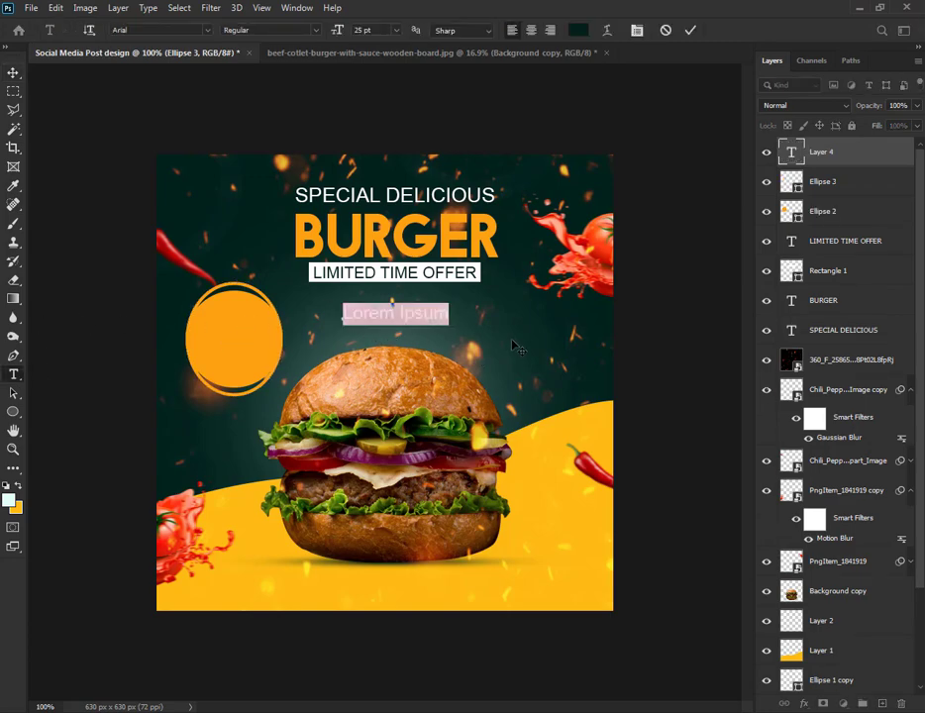
{"action": "type", "text": "PRI"}
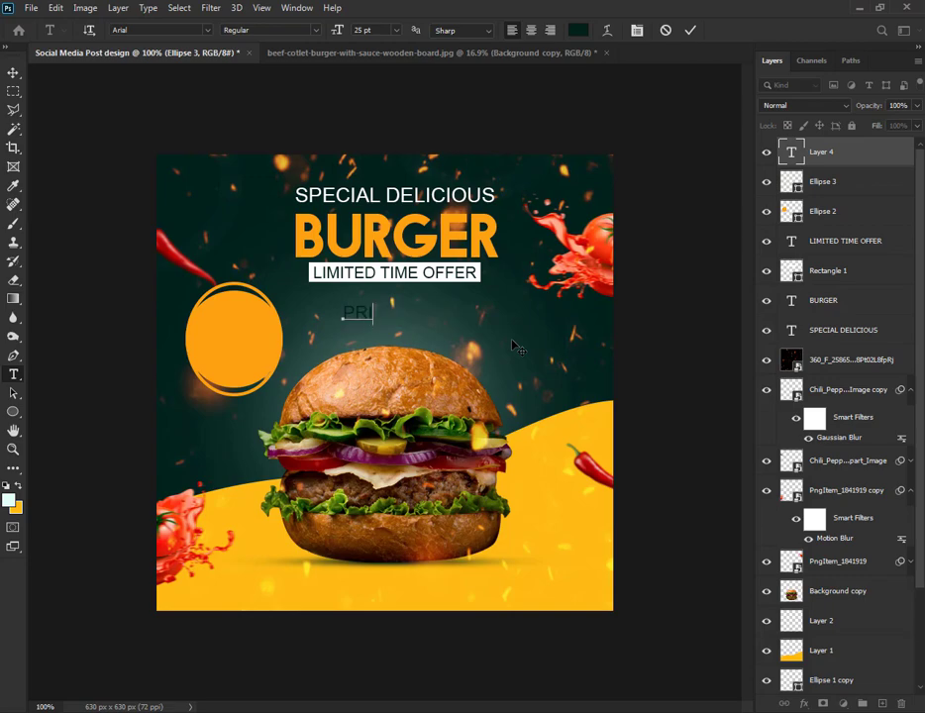
{"action": "type", "text": "CE"}
{"action": "left_click", "coordinate": [313, 32]}
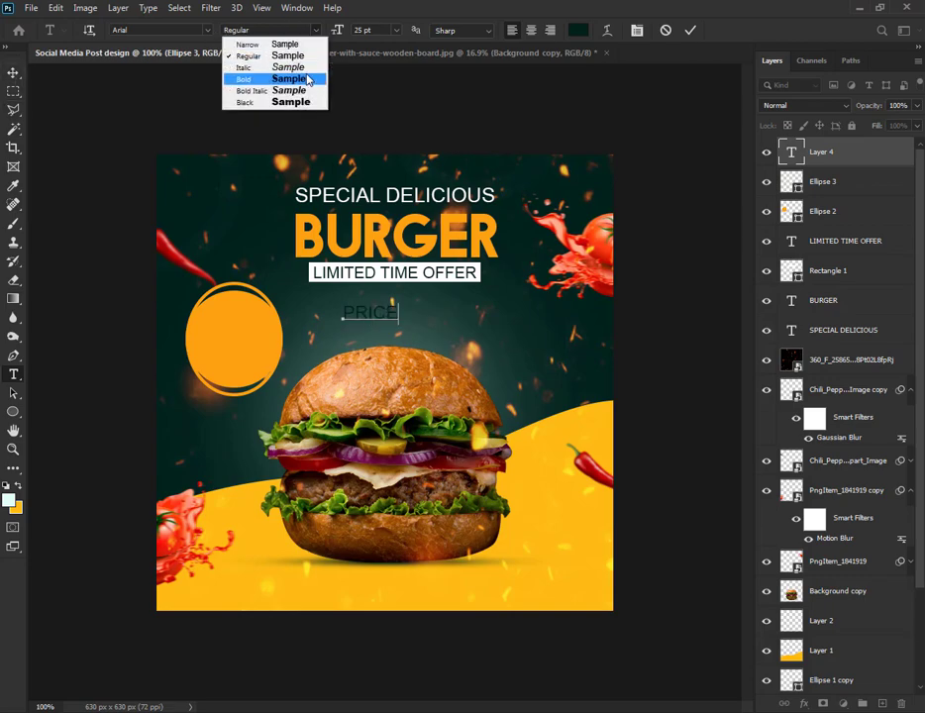
{"action": "left_click", "coordinate": [310, 76]}
{"action": "double_click", "coordinate": [368, 313]}
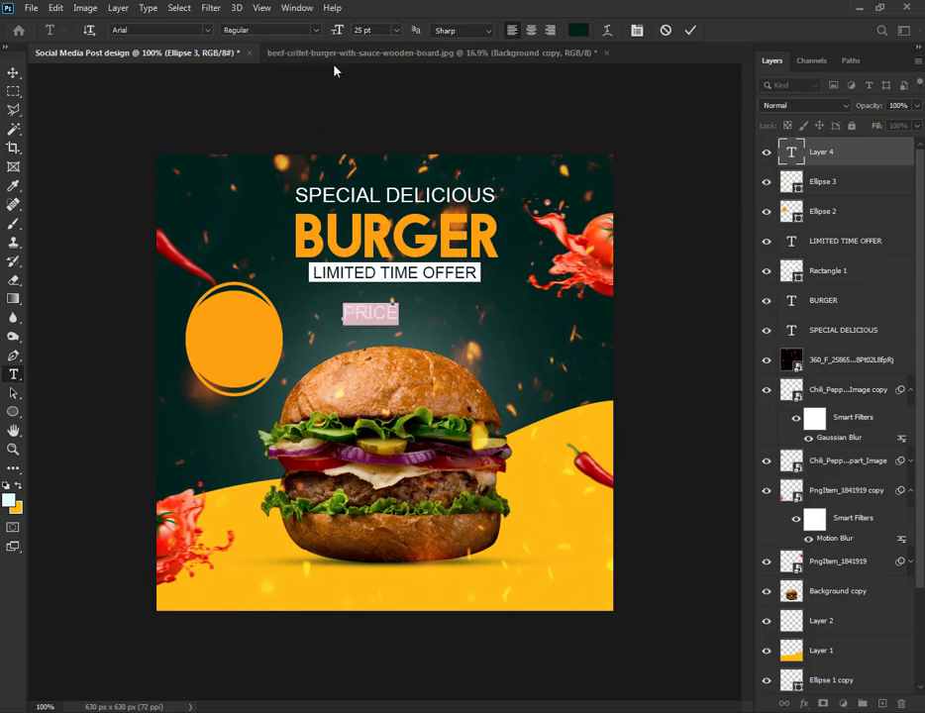
{"action": "left_click", "coordinate": [267, 30]}
{"action": "left_click", "coordinate": [289, 80]}
{"action": "key", "text": "ctrl+Return"}
Step: Move PRICE onto the orange circle and duplicate it below as $5
{"action": "left_click_drag", "start_coordinate": [376, 317], "coordinate": [240, 324]}
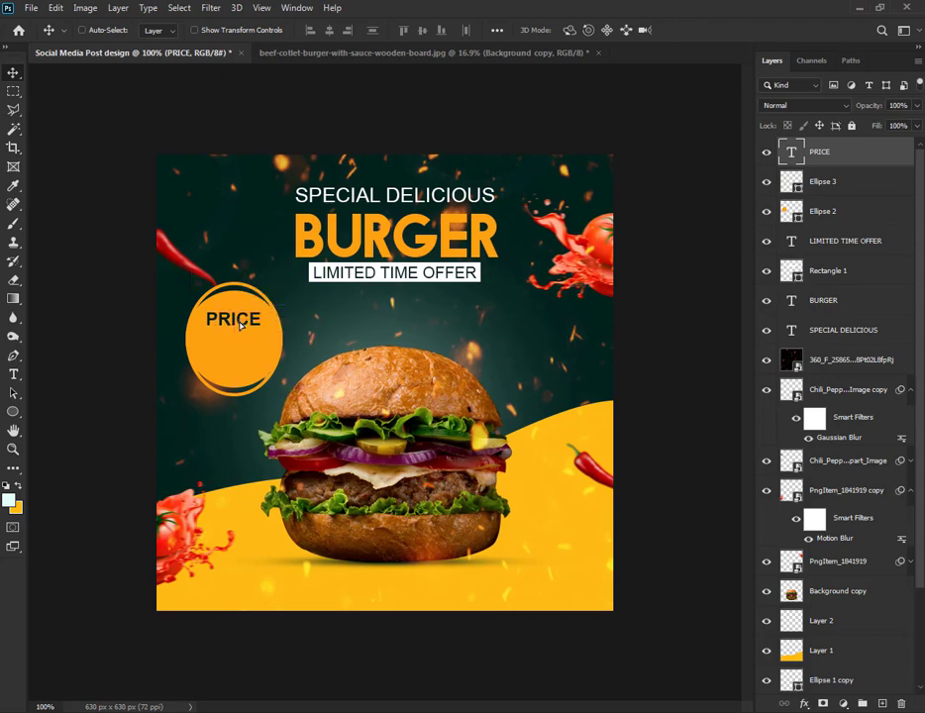
{"action": "left_click_drag", "start_coordinate": [240, 324], "coordinate": [240, 338]}
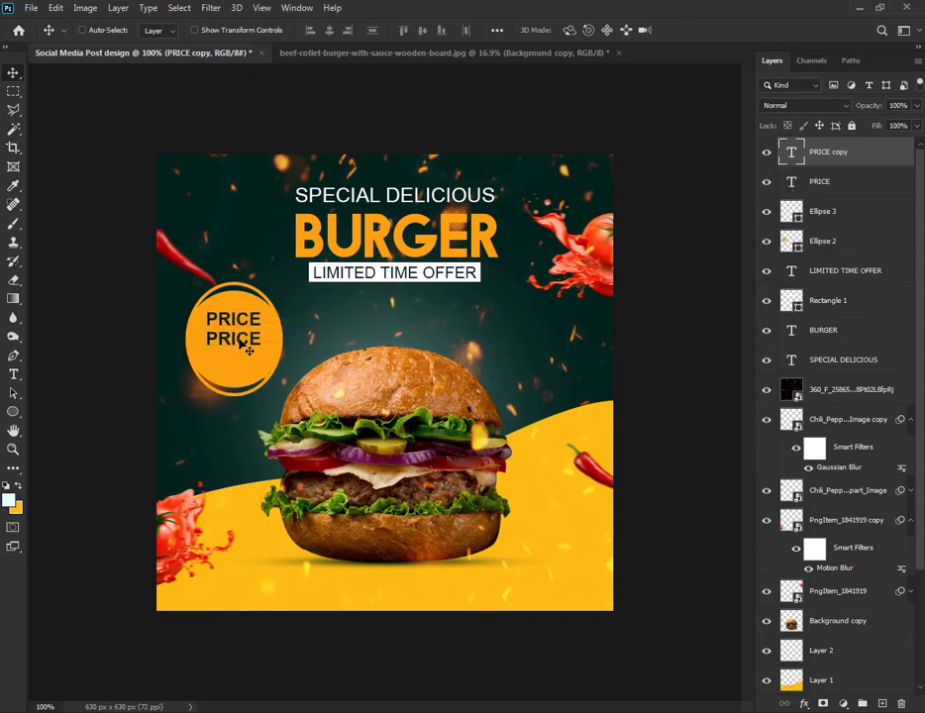
{"action": "double_click", "coordinate": [240, 338]}
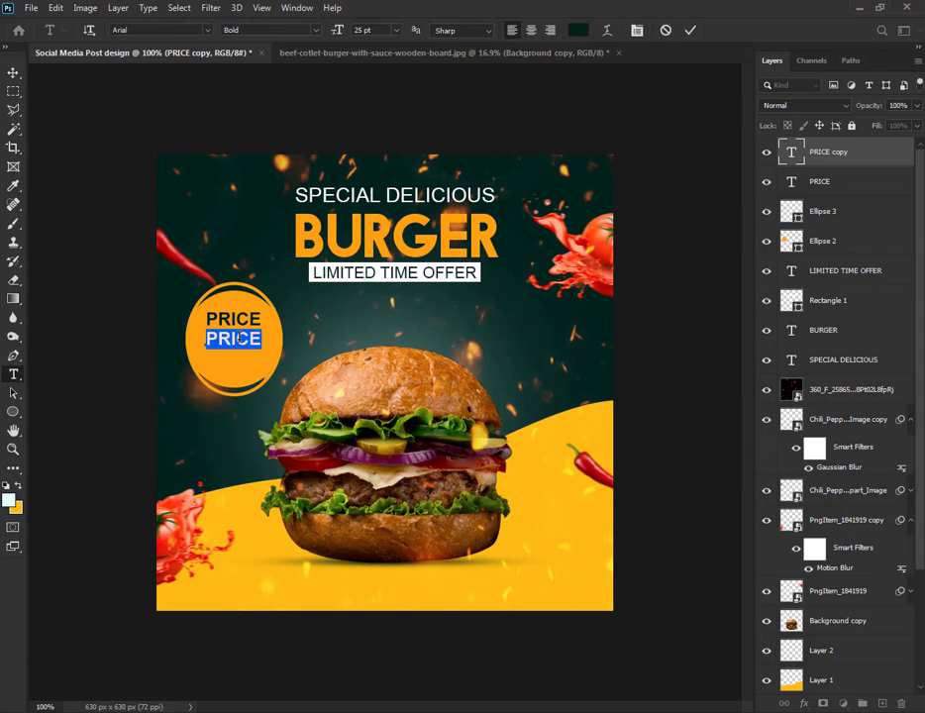
{"action": "type", "text": "$5"}
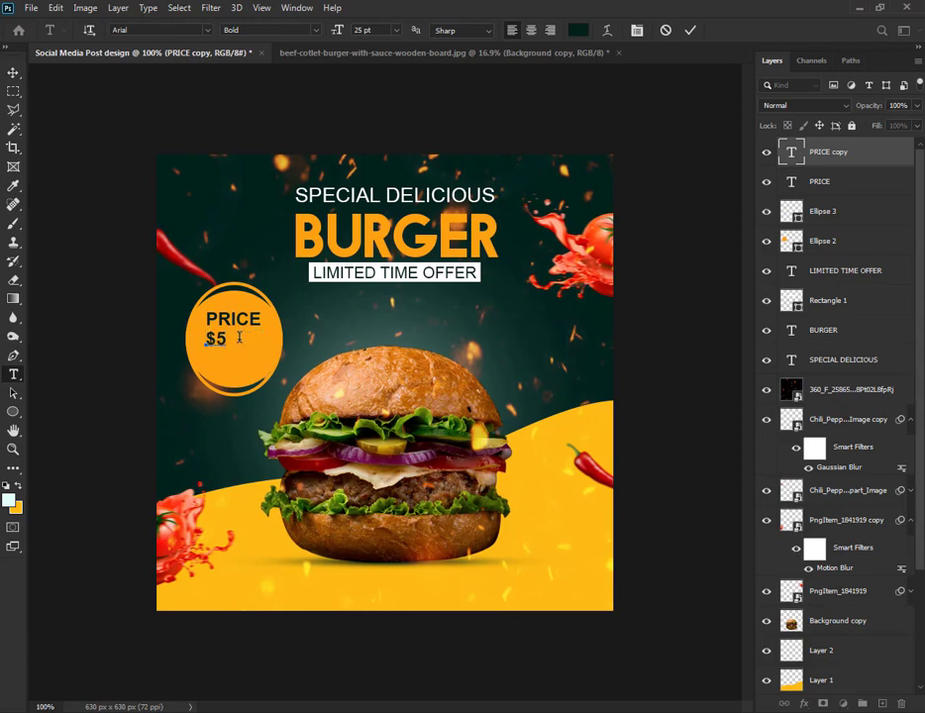
Step: Set $5 in Facile Sans, scale it to about 255%, and nudge it right
{"action": "key", "text": "ctrl+a"}
{"action": "left_click", "coordinate": [209, 31]}
{"action": "left_click", "coordinate": [217, 91]}
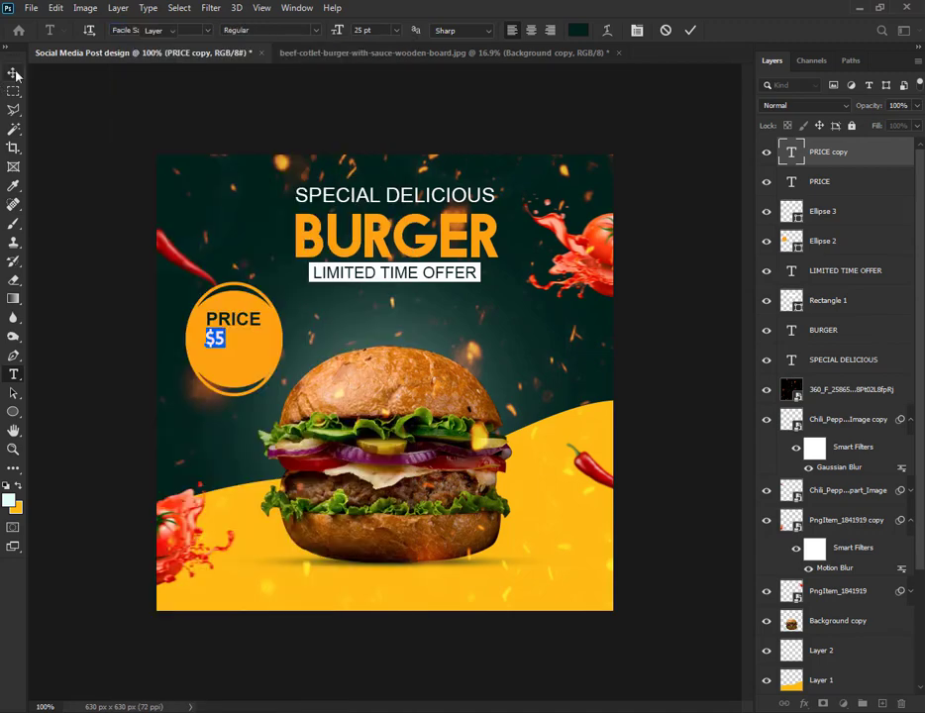
{"action": "left_click", "coordinate": [13, 72]}
{"action": "key", "text": "ctrl+t"}
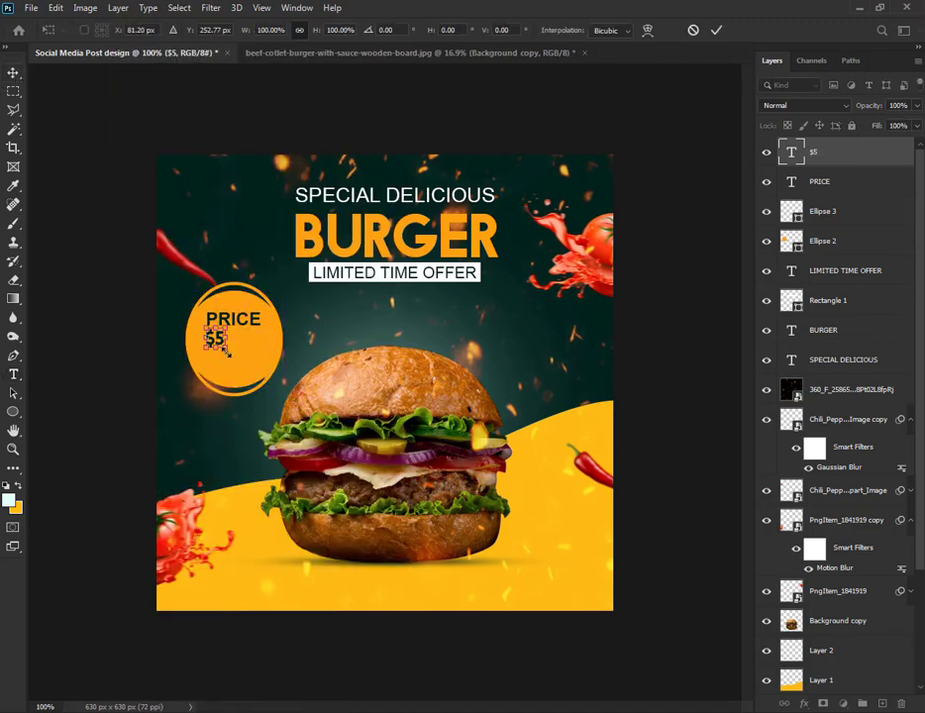
{"action": "left_click_drag", "start_coordinate": [228, 346], "coordinate": [238, 357]}
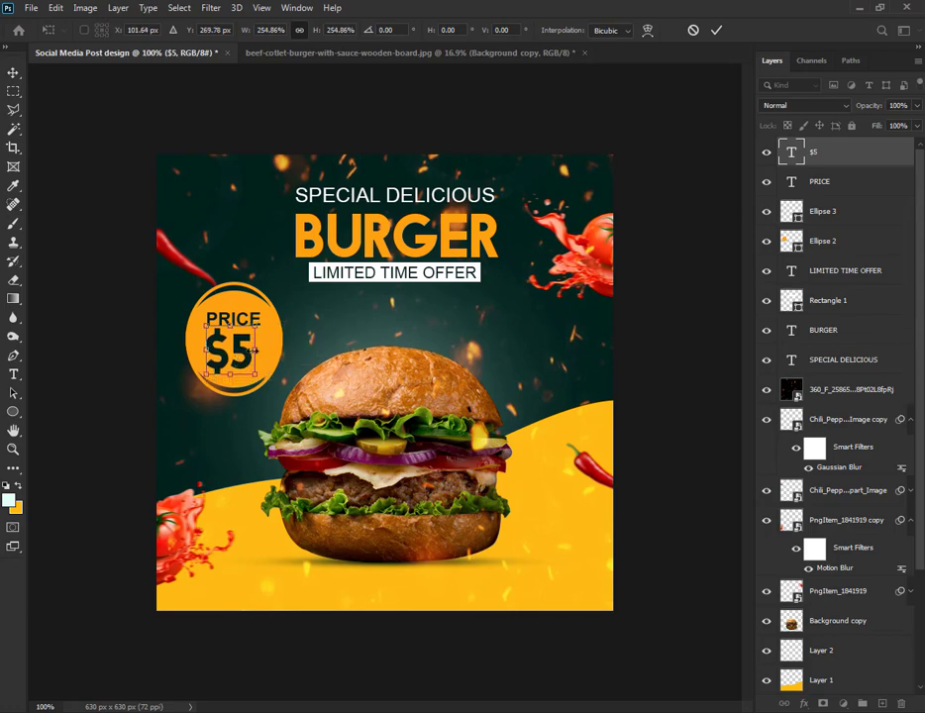
{"action": "key", "text": "Return"}
{"action": "left_click_drag", "start_coordinate": [236, 342], "coordinate": [243, 341]}
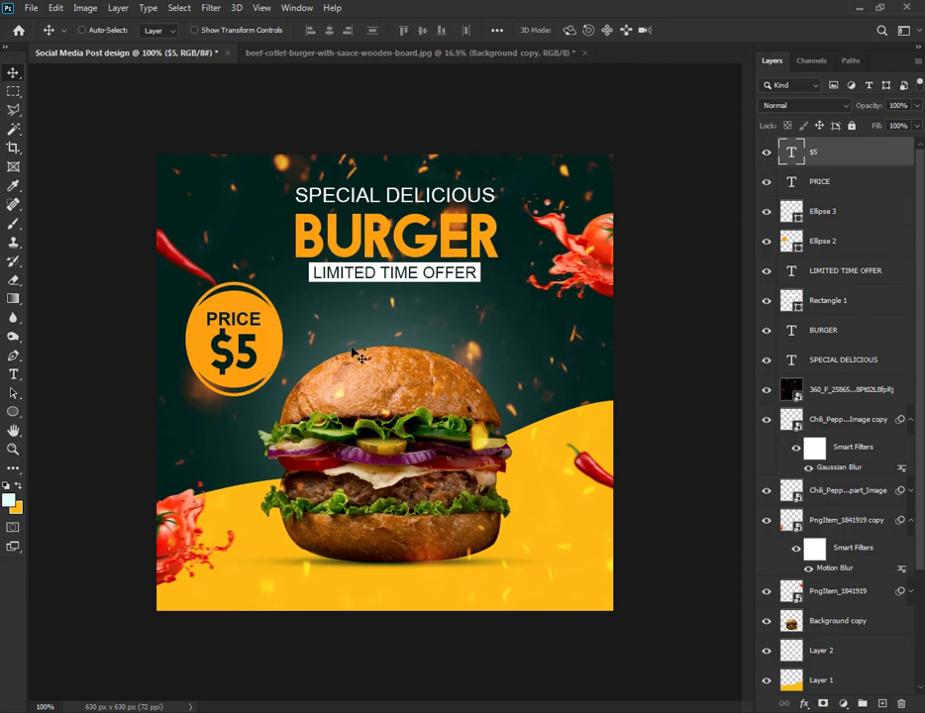
Step: Draw a 173×37 px rounded rectangle near the bottom-left of the post
{"action": "left_click", "coordinate": [14, 412]}
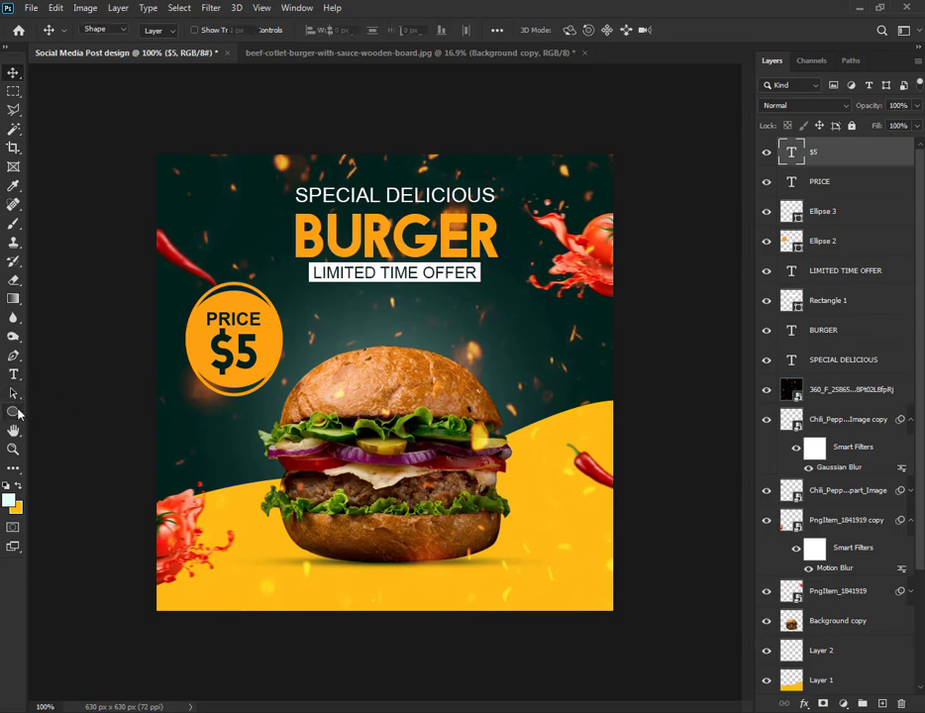
{"action": "right_click", "coordinate": [15, 413]}
{"action": "left_click", "coordinate": [89, 426]}
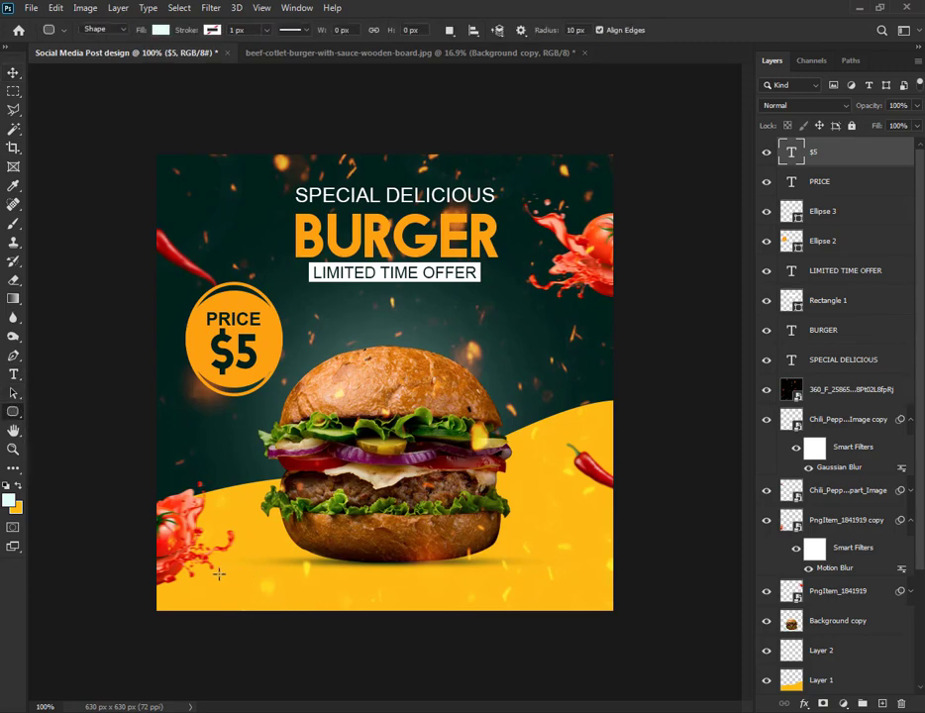
{"action": "left_click_drag", "start_coordinate": [219, 574], "coordinate": [343, 595]}
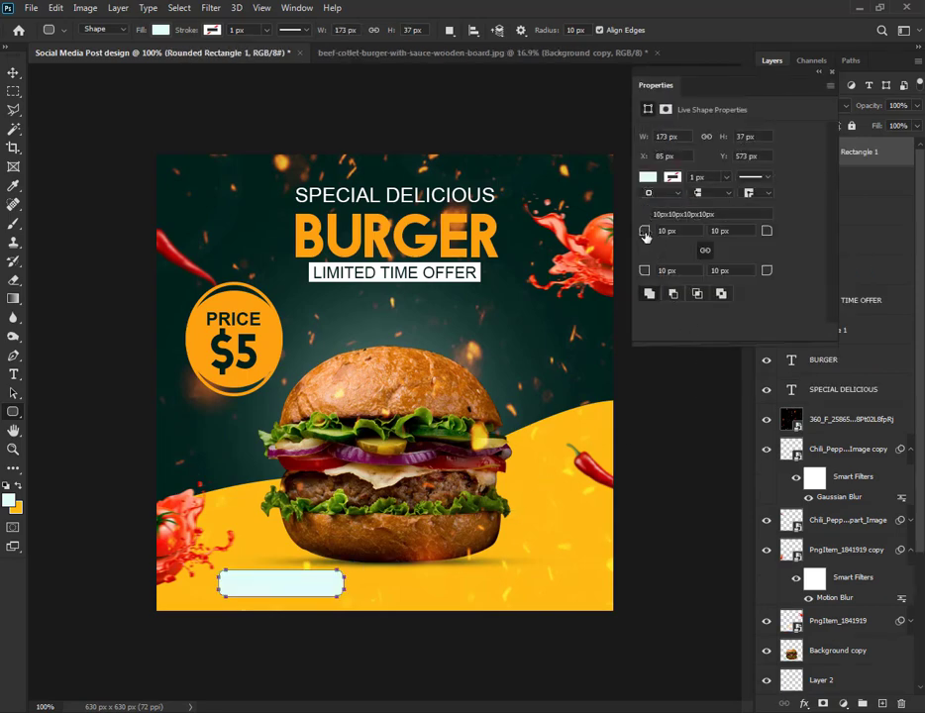
Step: Round the rectangle into a pill, fill it dark green, and shift it left
{"action": "left_click", "coordinate": [669, 231]}
{"action": "left_click", "coordinate": [649, 178]}
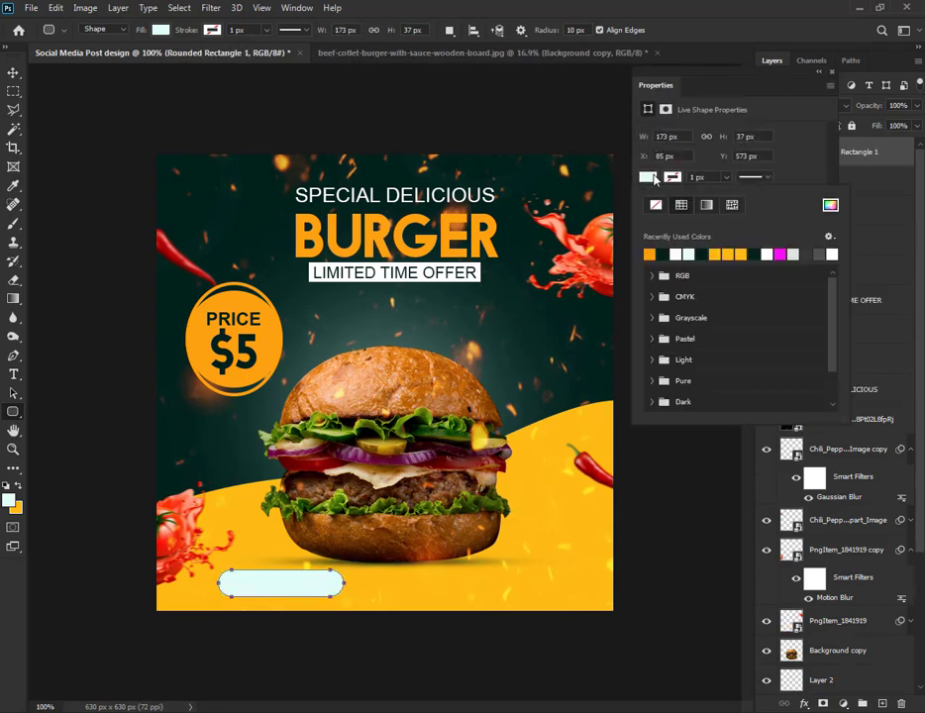
{"action": "left_click", "coordinate": [675, 253]}
{"action": "left_click", "coordinate": [869, 152]}
{"action": "key", "text": "v"}
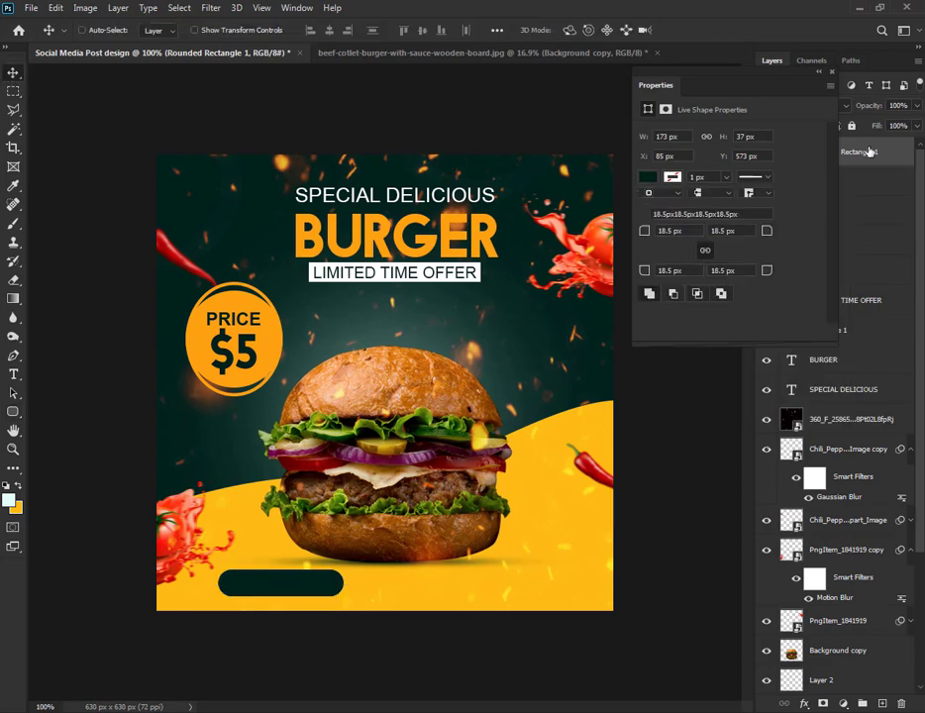
{"action": "left_click", "coordinate": [833, 75]}
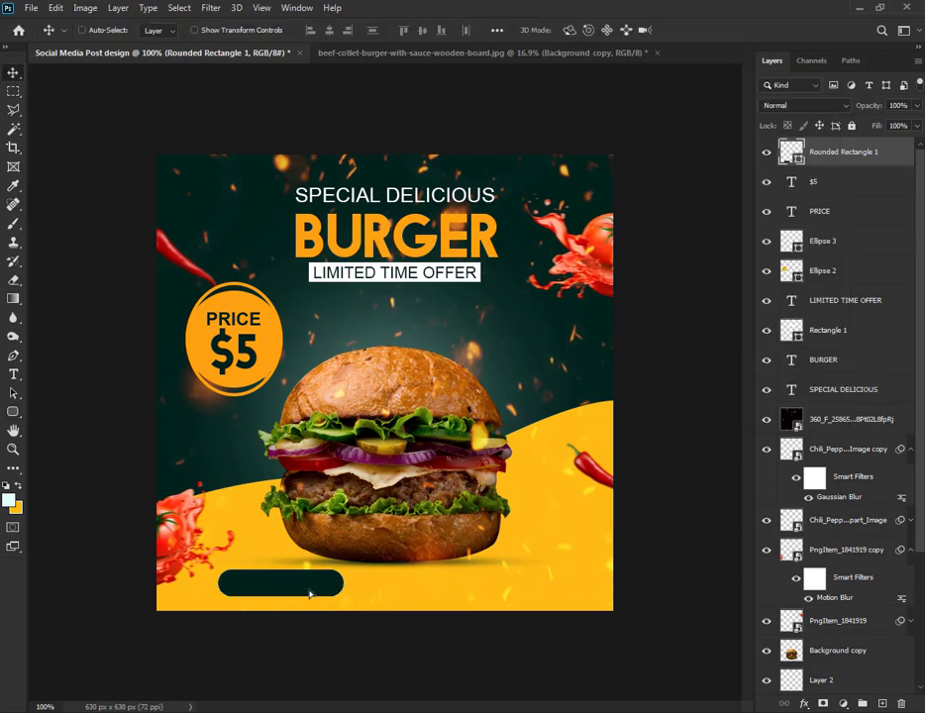
{"action": "left_click_drag", "start_coordinate": [321, 591], "coordinate": [298, 593]}
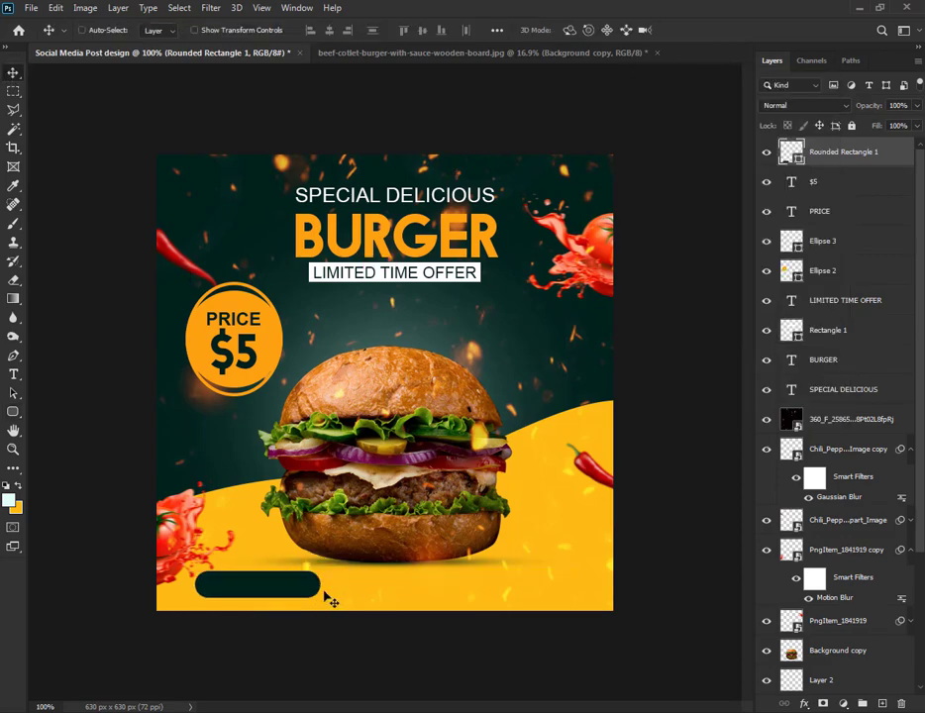
{"action": "left_click", "coordinate": [14, 379]}
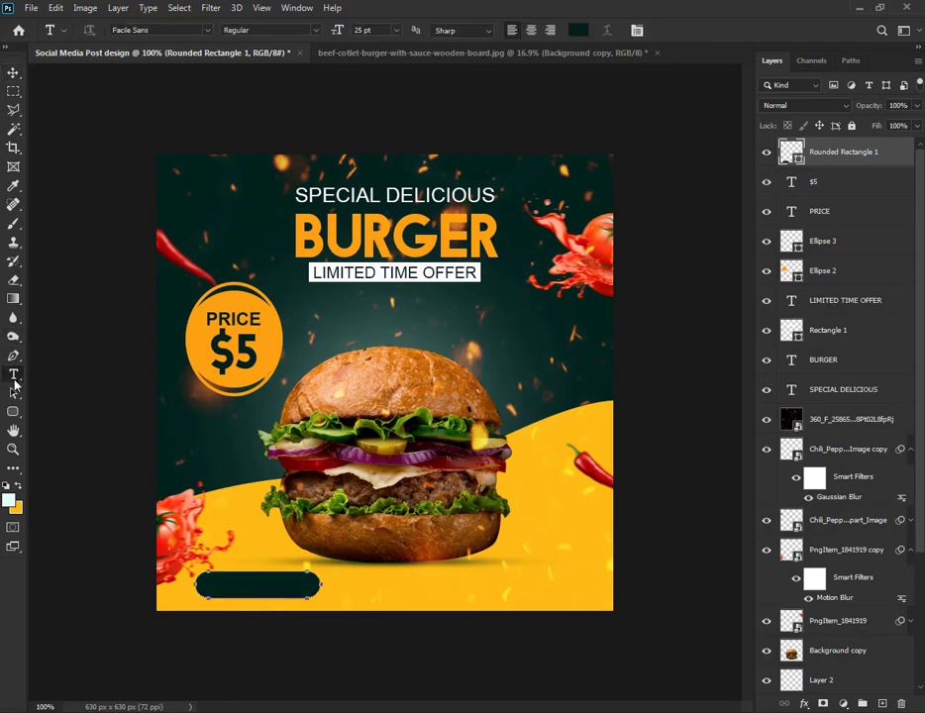
Step: Add an ORDER NOW text line to the post
{"action": "left_click", "coordinate": [207, 453]}
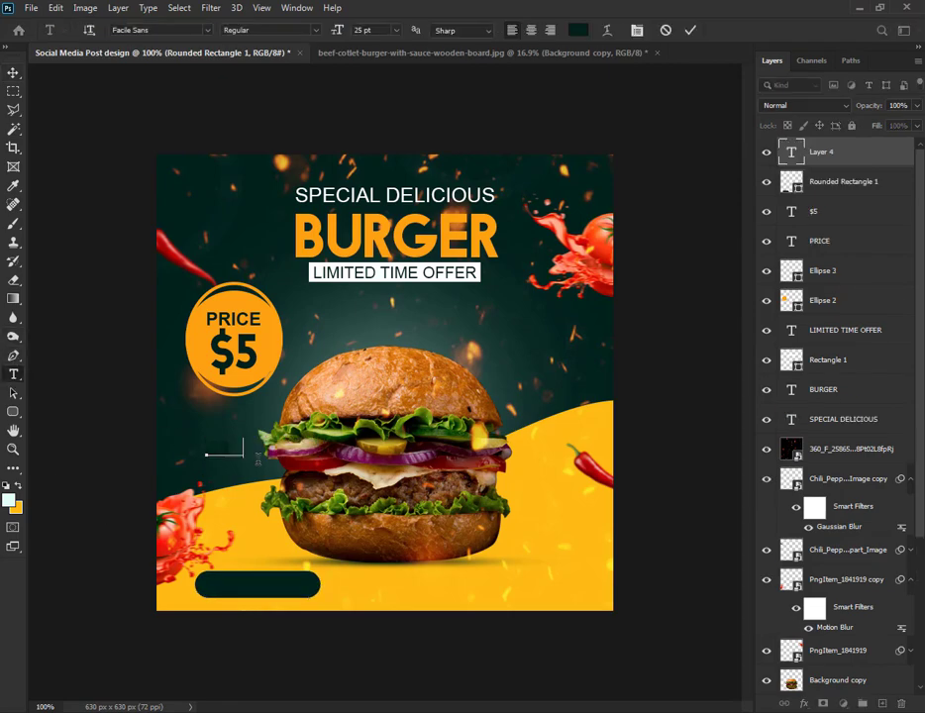
{"action": "type", "text": "ORDER NOW"}
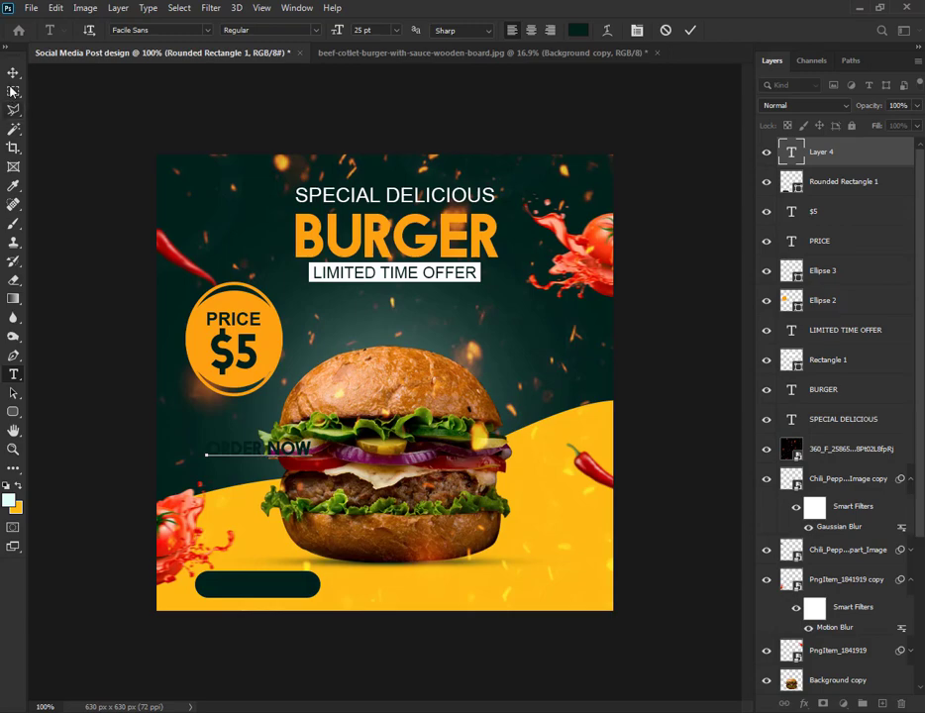
{"action": "left_click", "coordinate": [13, 72]}
Step: Colour ORDER NOW near-white (f8fffe) and place it on the dark pill button
{"action": "left_click", "coordinate": [13, 374]}
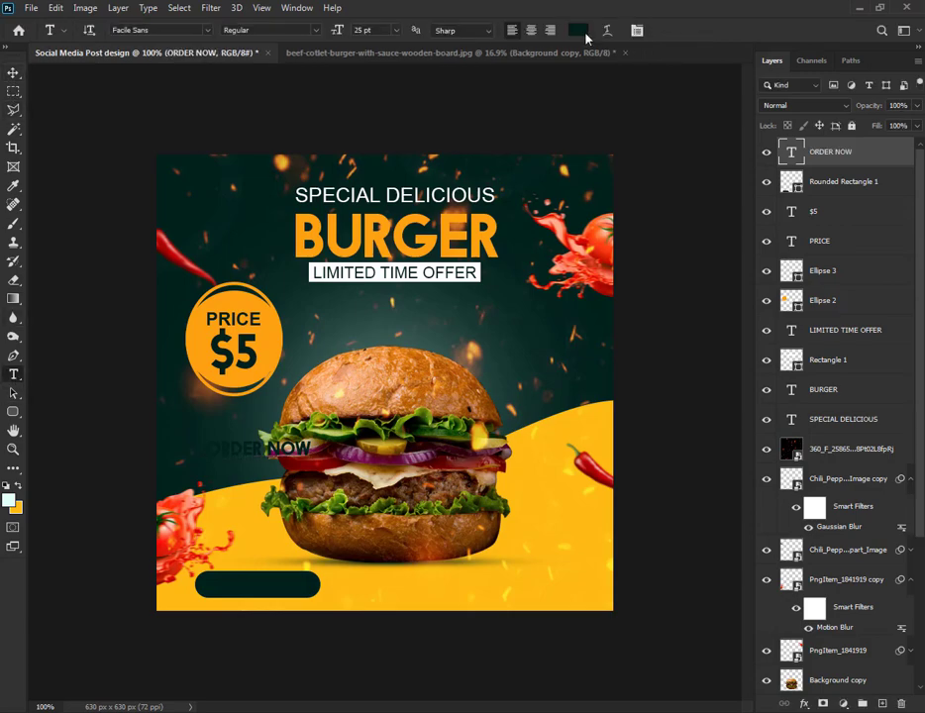
{"action": "left_click", "coordinate": [577, 29]}
{"action": "left_click", "coordinate": [546, 374]}
{"action": "left_click", "coordinate": [870, 367]}
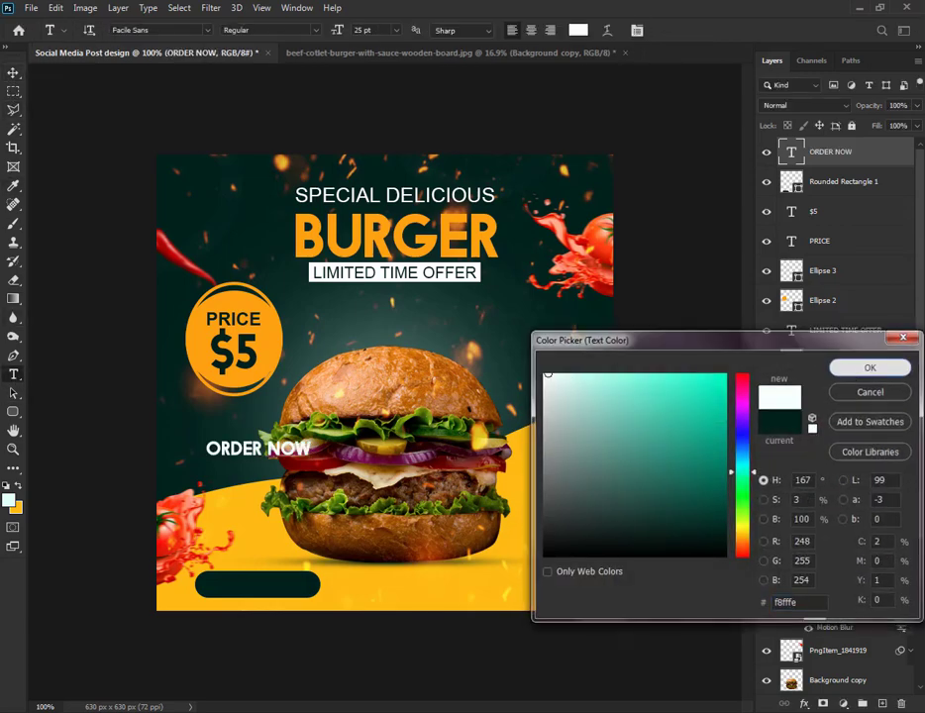
{"action": "left_click", "coordinate": [13, 73]}
{"action": "left_click_drag", "start_coordinate": [303, 416], "coordinate": [309, 502]}
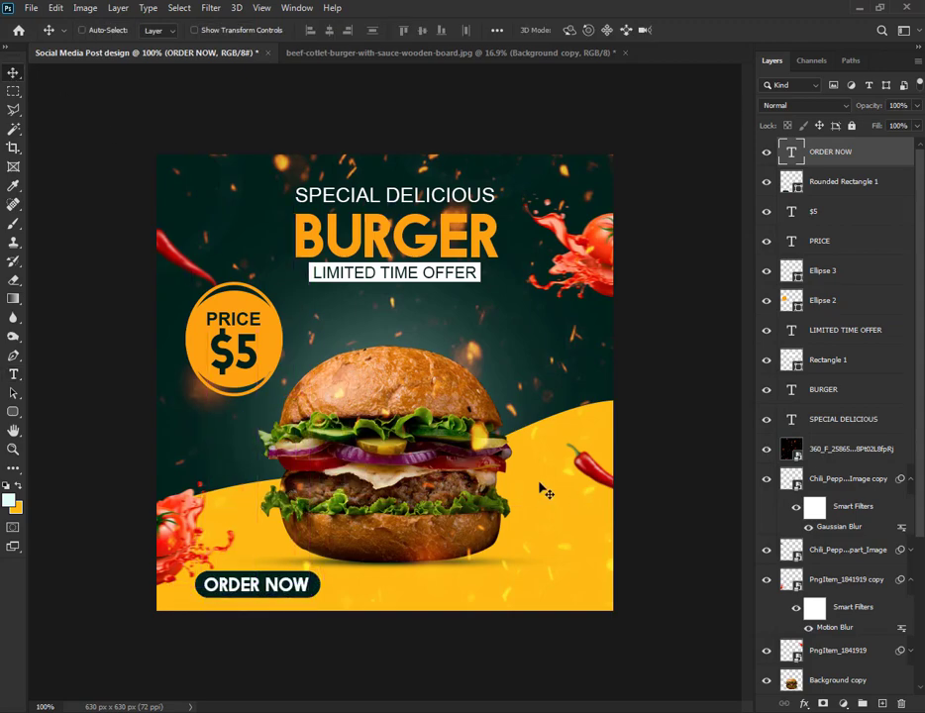
Step: Place the green phone image from the Banner folder, scaled to 6.57%, right of ORDER NOW
{"action": "key", "text": "alt+Tab"}
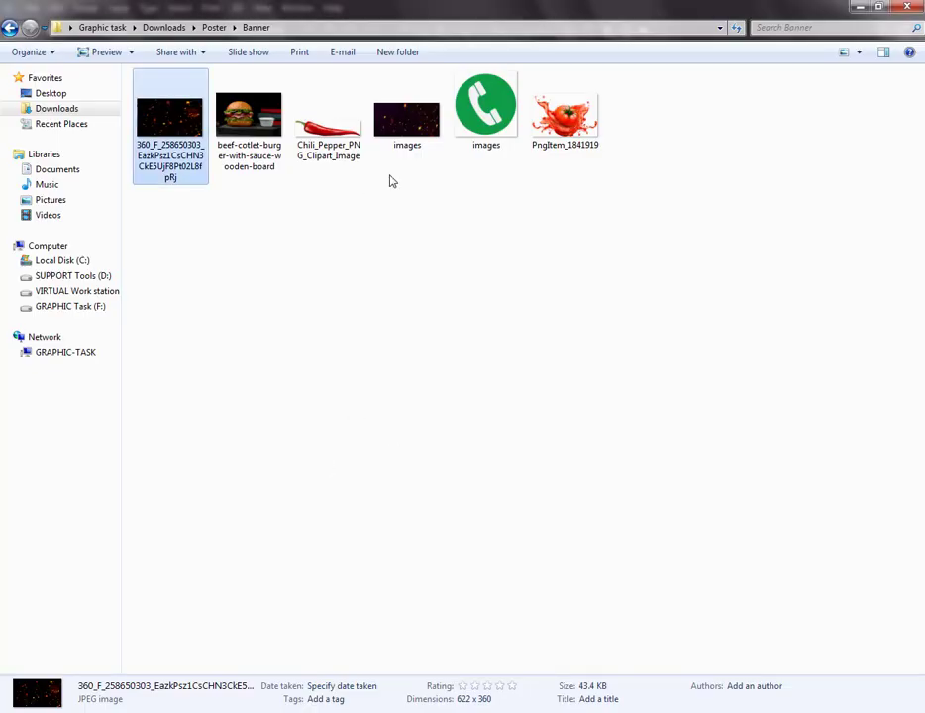
{"action": "mouse_move", "coordinate": [485, 104]}
{"action": "left_mouse_down"}
{"action": "mouse_move", "coordinate": [377, 711]}
{"action": "mouse_move", "coordinate": [525, 386]}
{"action": "left_mouse_up"}
{"action": "left_click_drag", "start_coordinate": [557, 330], "coordinate": [293, 654]}
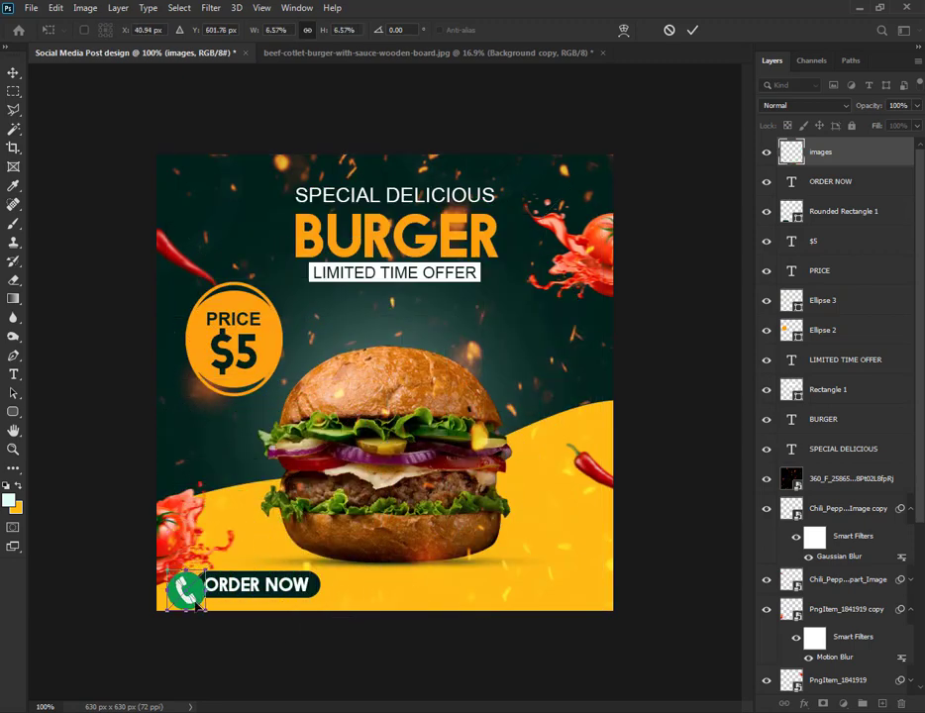
{"action": "mouse_move", "coordinate": [185, 591]}
{"action": "left_mouse_down"}
{"action": "mouse_move", "coordinate": [349, 585]}
{"action": "mouse_move", "coordinate": [359, 572]}
{"action": "left_mouse_up"}
{"action": "left_click", "coordinate": [692, 31]}
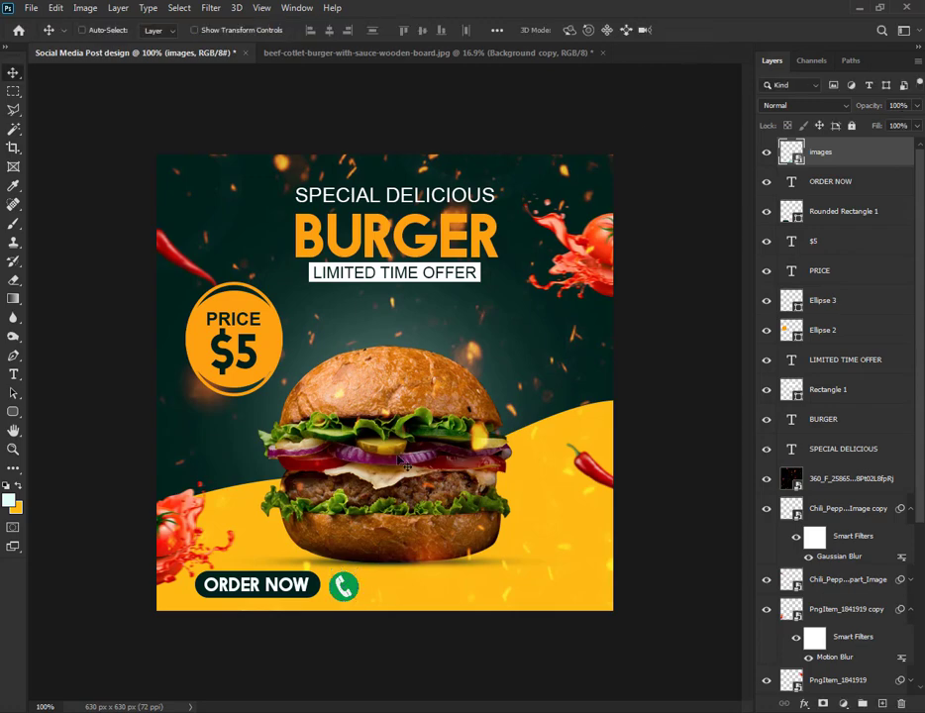
{"action": "mouse_move", "coordinate": [343, 587]}
{"action": "left_mouse_down"}
{"action": "mouse_move", "coordinate": [523, 590]}
{"action": "mouse_move", "coordinate": [456, 590]}
{"action": "left_mouse_up"}
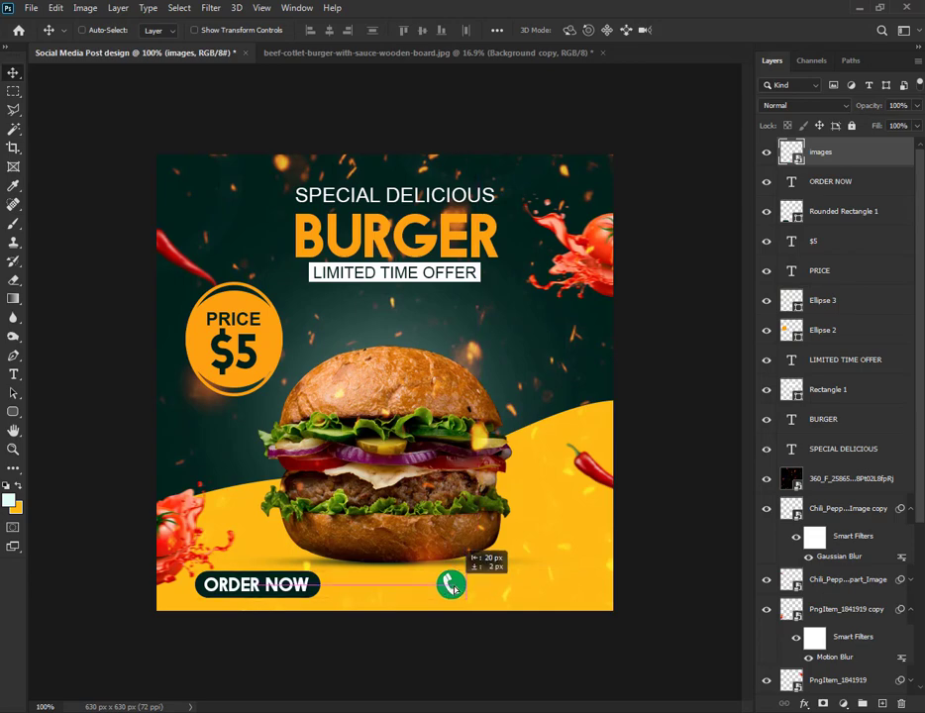
Step: Type the phone number beside the green phone icon, level with the icon
{"action": "left_click", "coordinate": [14, 374]}
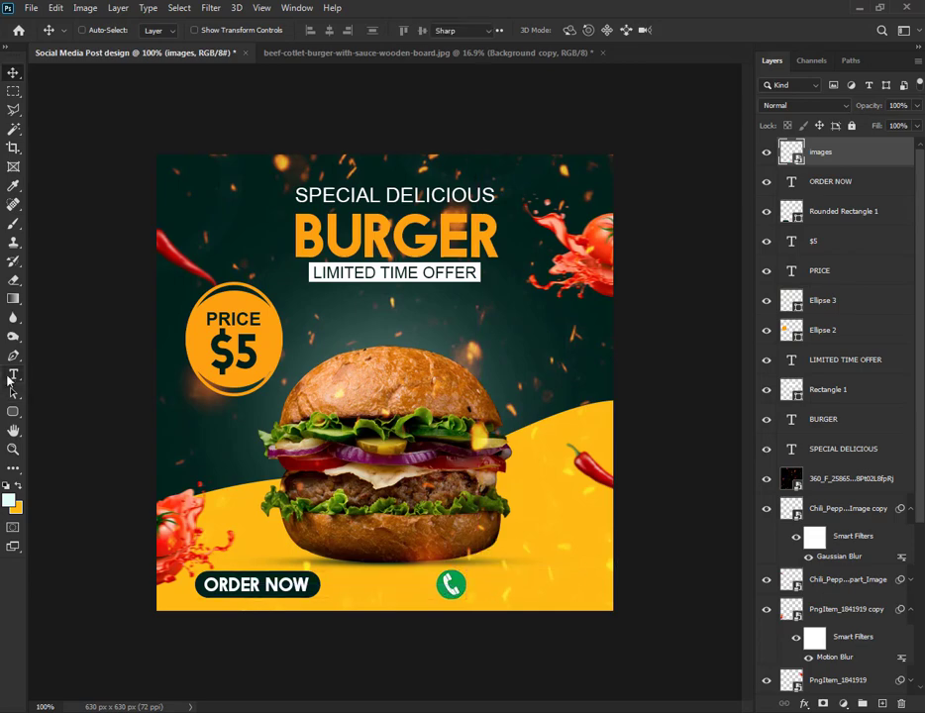
{"action": "left_click", "coordinate": [488, 588]}
{"action": "key", "text": "BackSpace"}
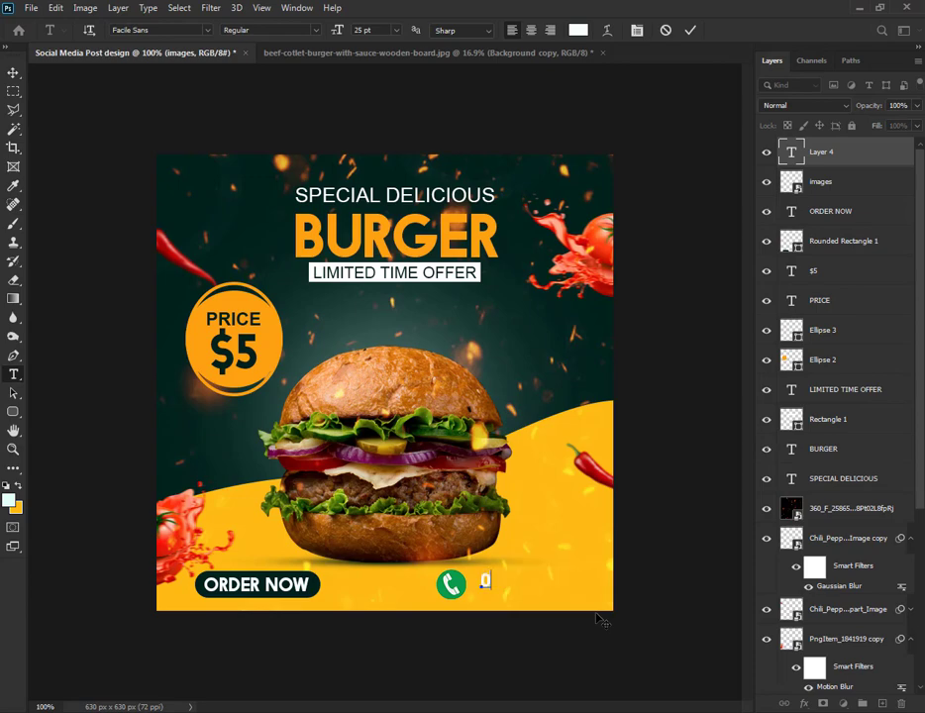
{"action": "type", "text": "000"}
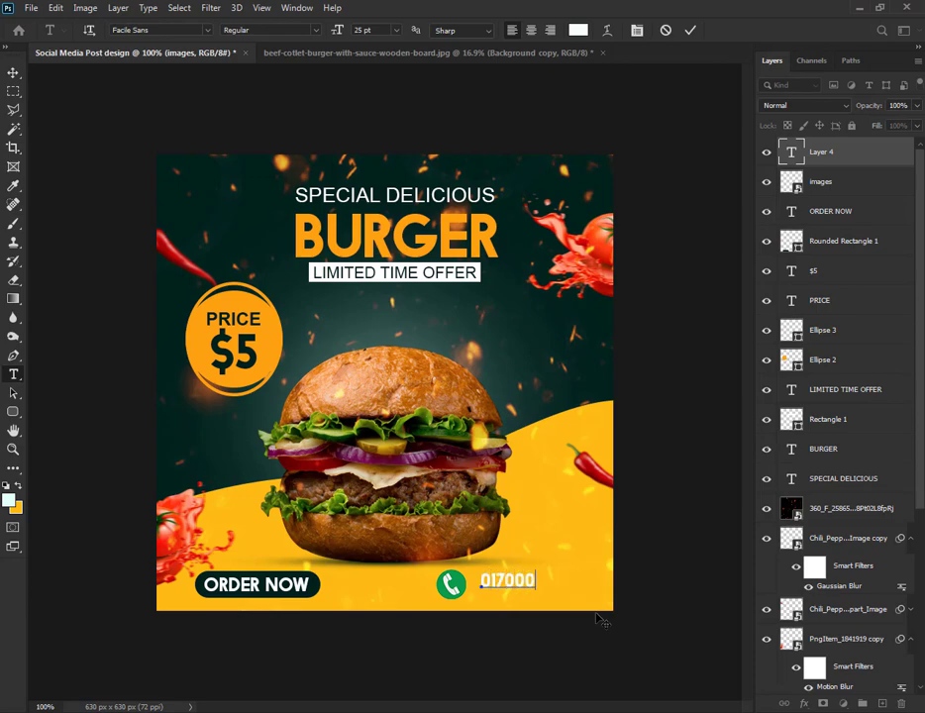
{"action": "type", "text": "36469"}
{"action": "left_click", "coordinate": [13, 72]}
{"action": "left_click_drag", "start_coordinate": [531, 585], "coordinate": [525, 592]}
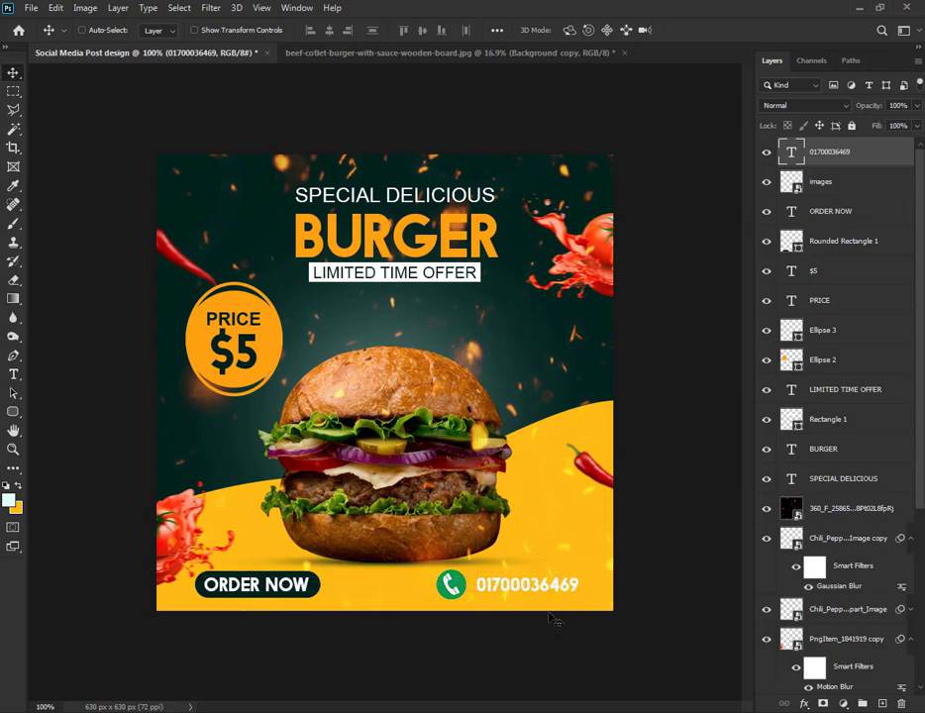
Step: Colour the phone number text dark teal (00241b)
{"action": "left_click", "coordinate": [13, 374]}
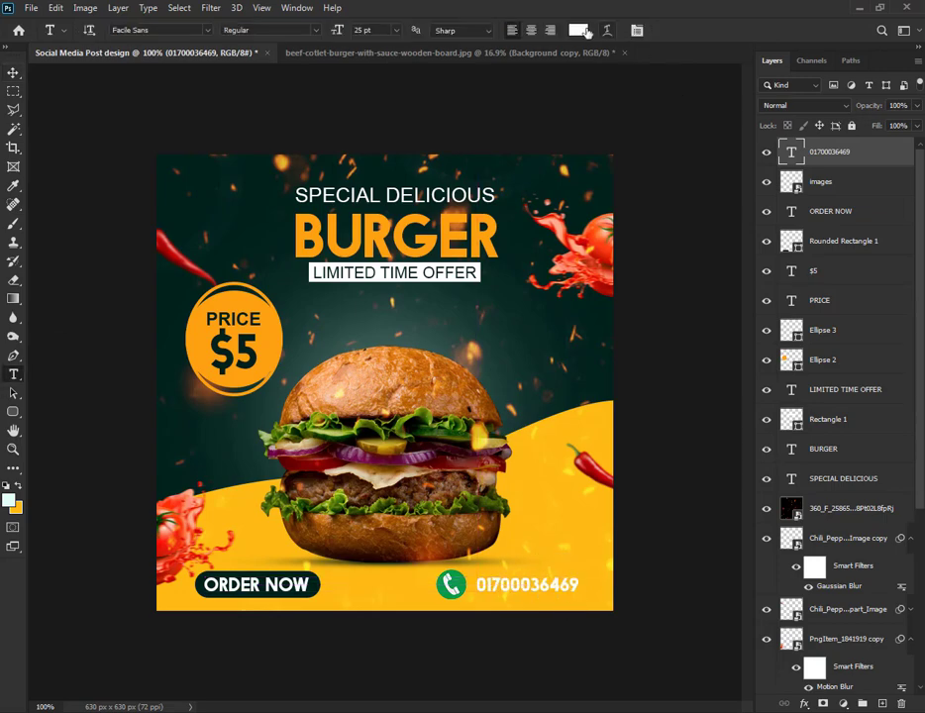
{"action": "left_click", "coordinate": [840, 29]}
{"action": "left_click", "coordinate": [193, 191]}
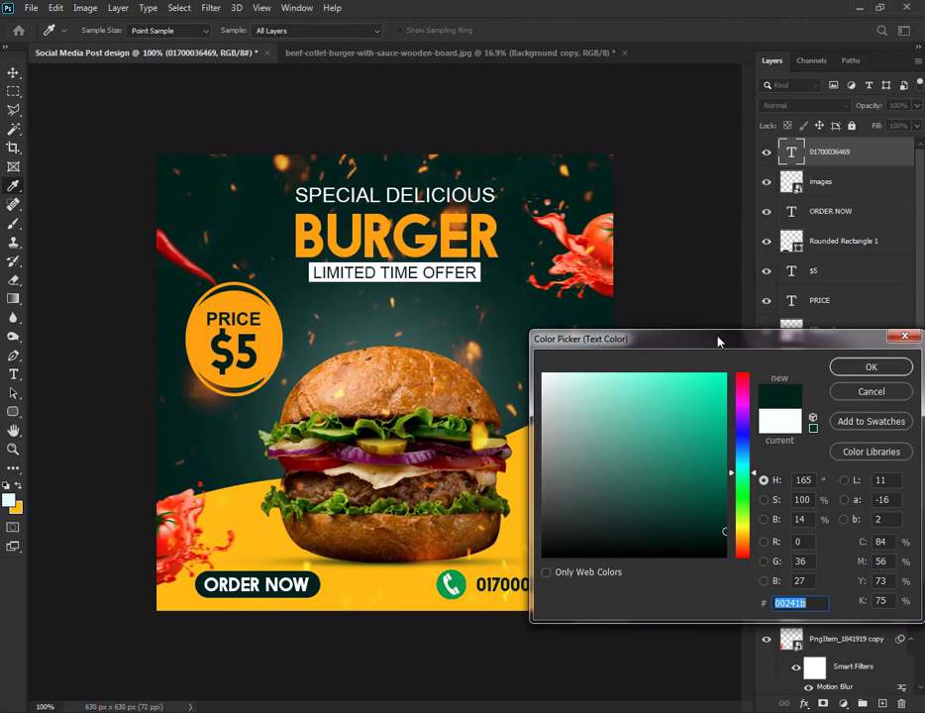
{"action": "left_click", "coordinate": [870, 369]}
{"action": "left_click", "coordinate": [12, 72]}
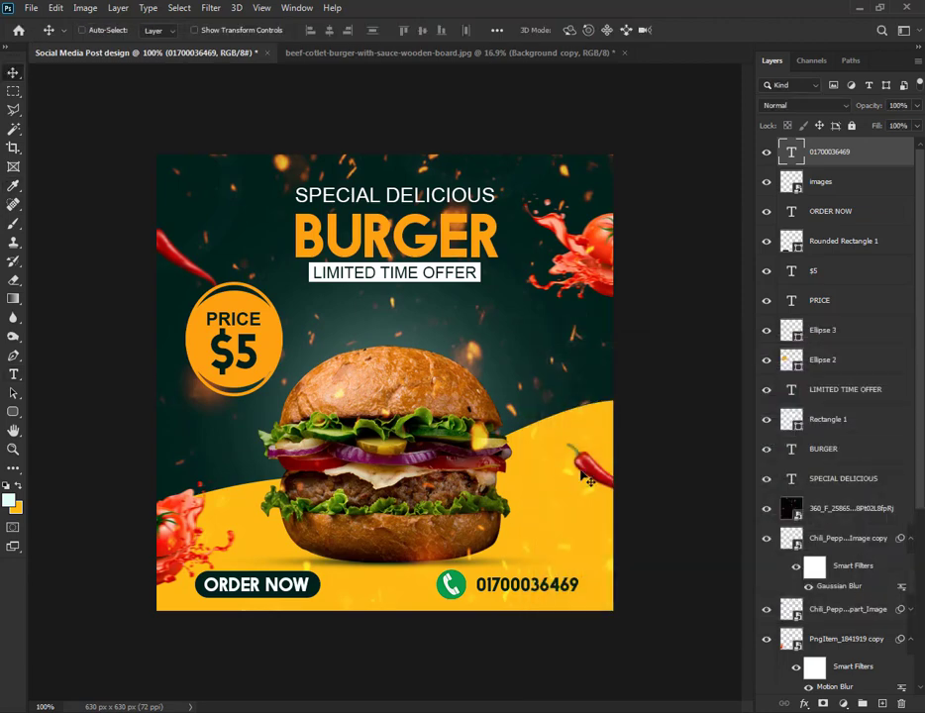